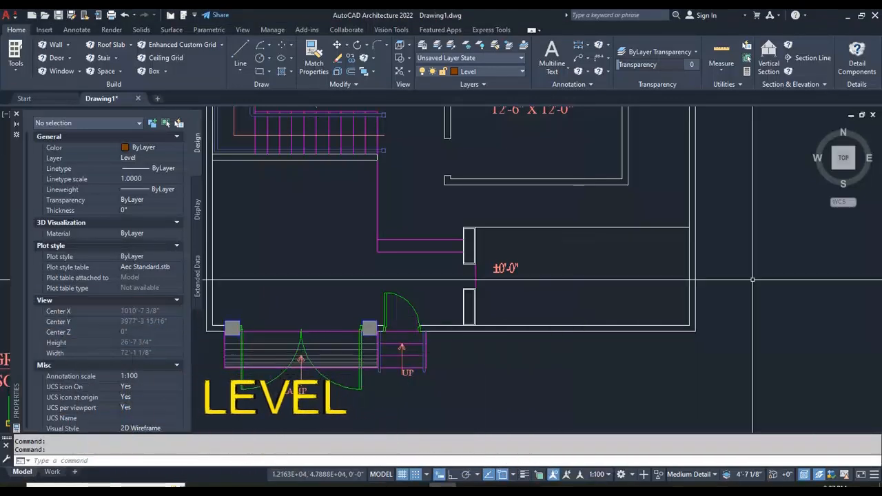
Step: Make Level the current layer and keep its lineweight at 0.05 mm in the layer properties
left_click(520, 72)
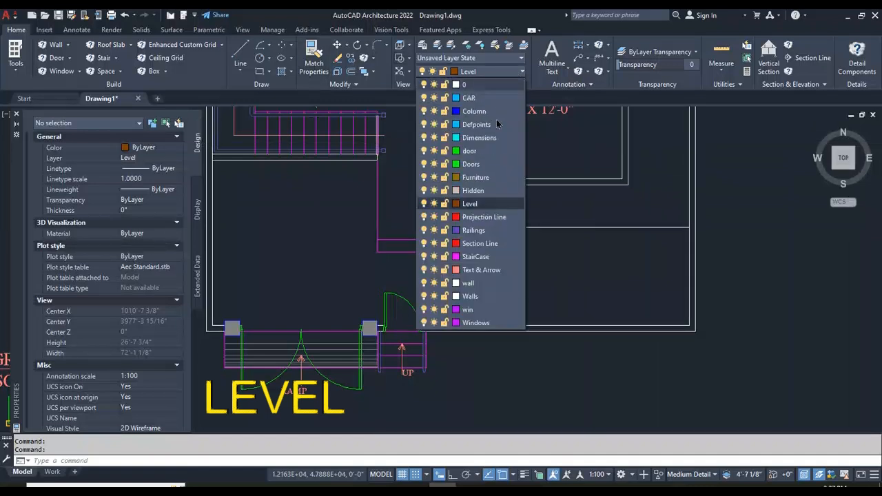
left_click(473, 204)
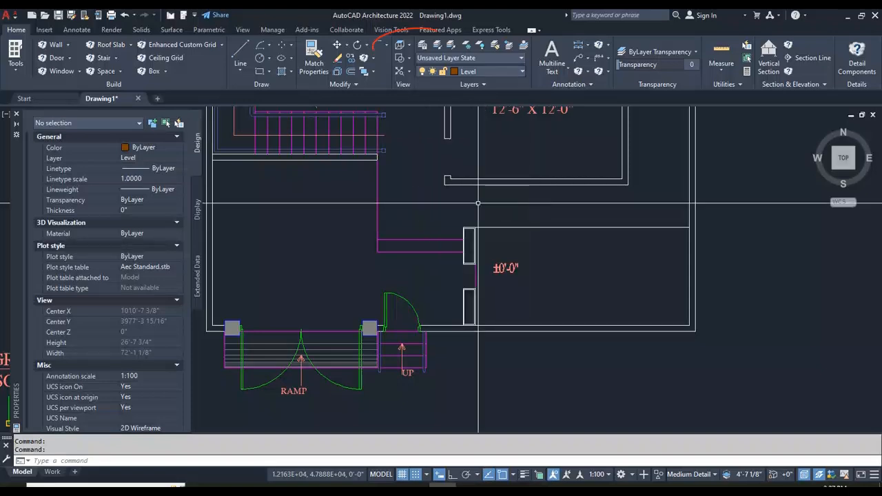
left_click(423, 47)
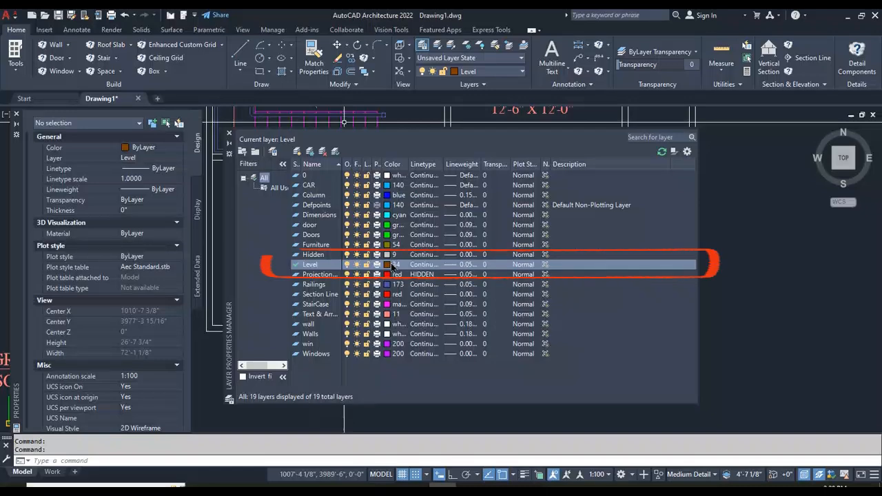
left_click(466, 266)
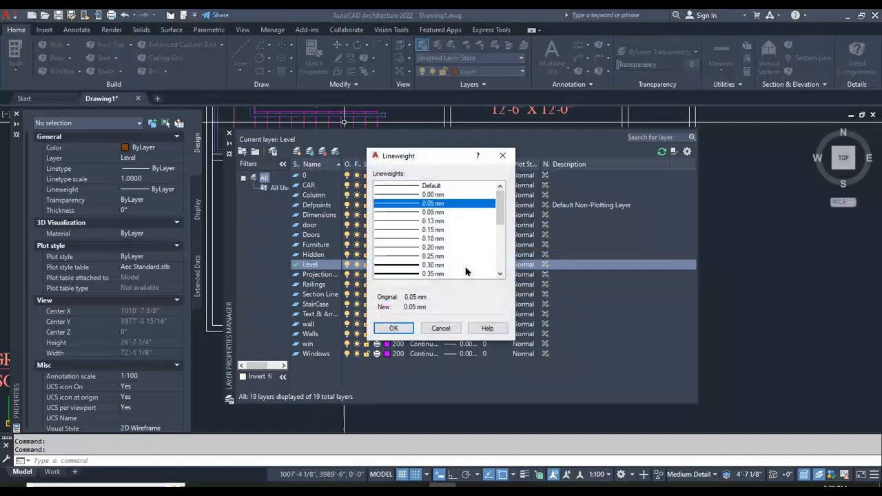
left_click(406, 330)
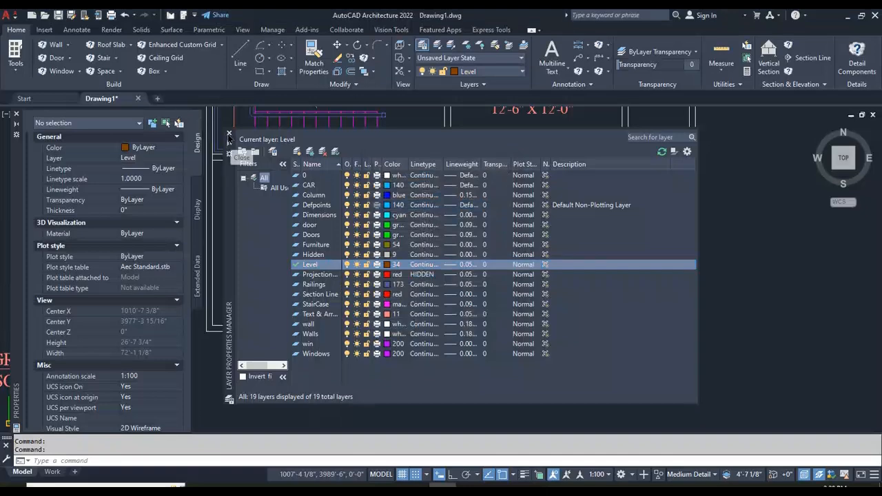
left_click(229, 134)
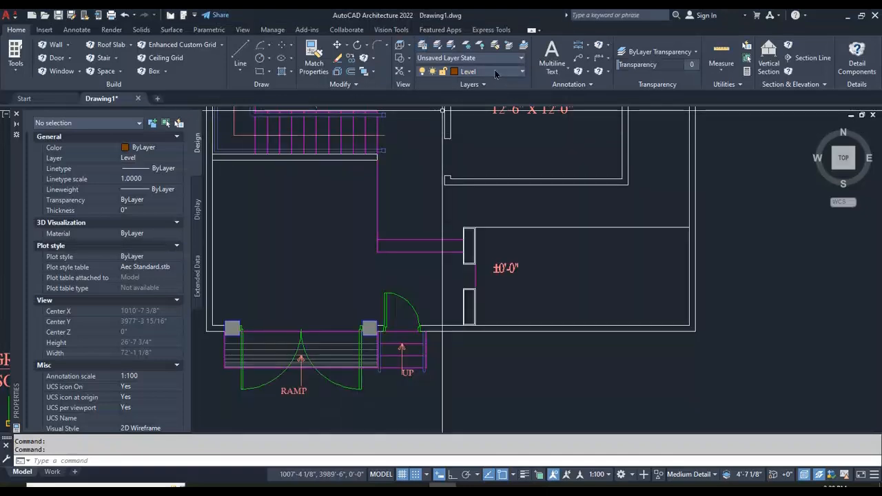
Step: Examine the level markers in the neighbouring finished ground floor plan, including the one below the 60'-0" WIDE ROAD text
scroll(577, 287, "up", 2)
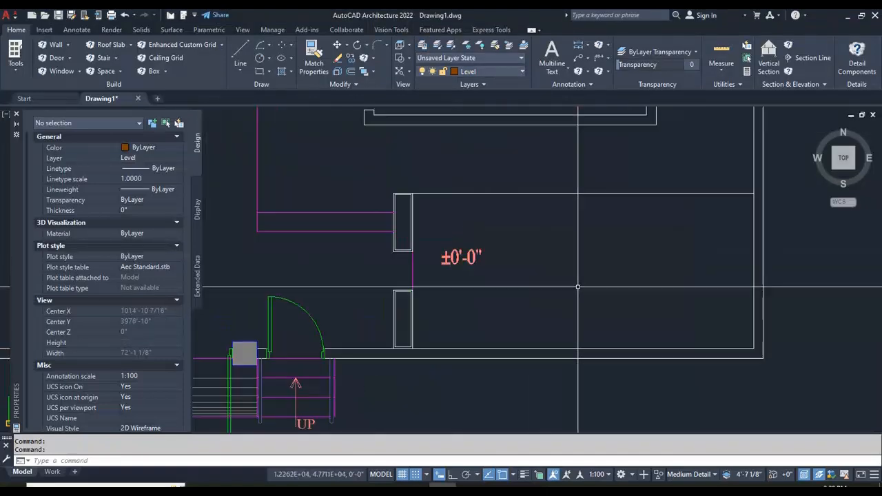
scroll(577, 286, "down", 4)
scroll(522, 286, "up", 2)
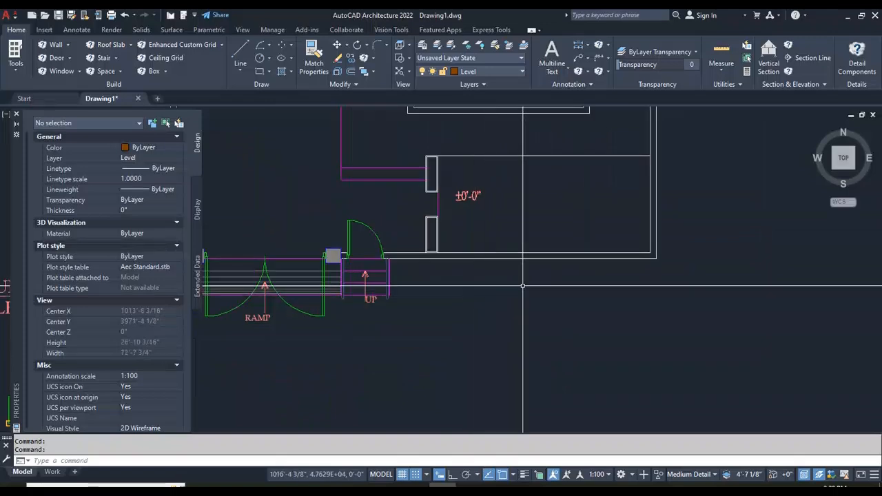
scroll(522, 286, "up", 2)
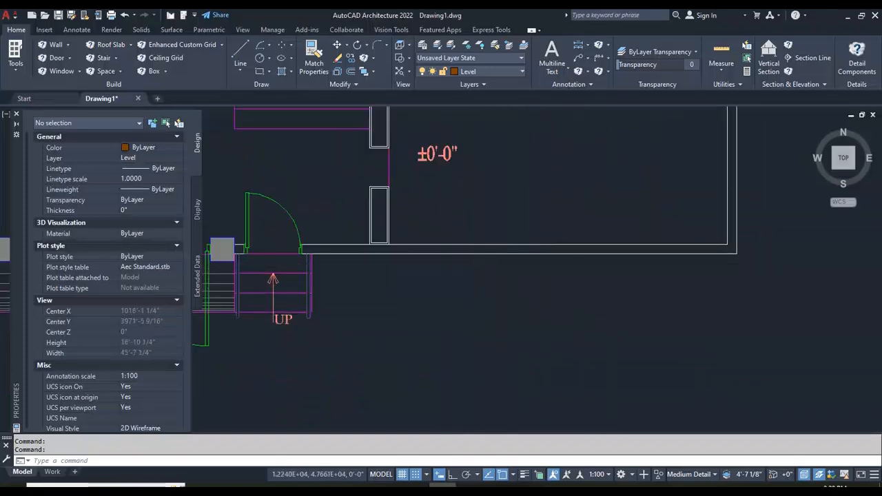
scroll(512, 297, "down", 5)
scroll(512, 296, "up", 5)
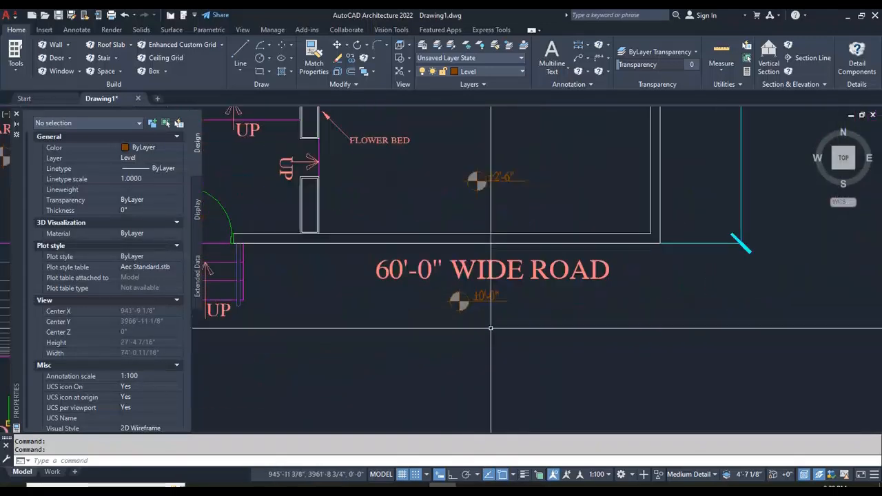
scroll(375, 288, "down", 4)
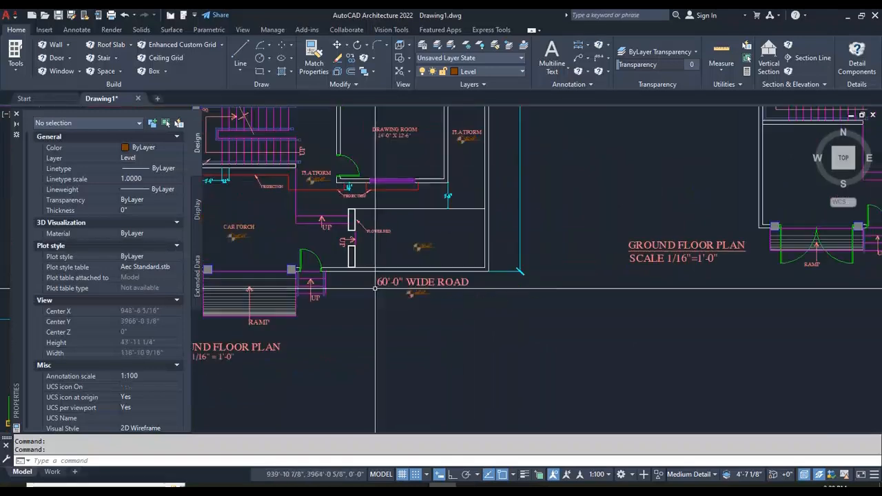
scroll(400, 289, "down", 3)
scroll(654, 237, "up", 5)
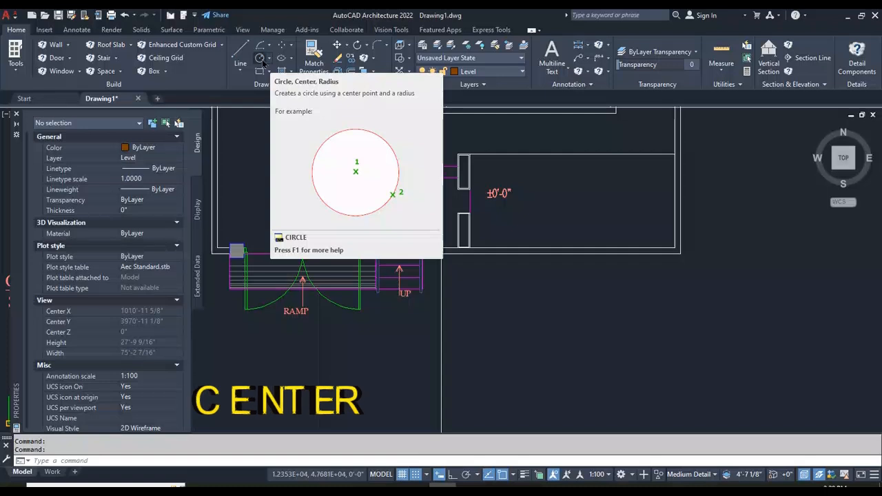
Step: Draw a circle of radius 6" in the empty area below the boundary wall beside the entrance steps, with Ortho on
type("c")
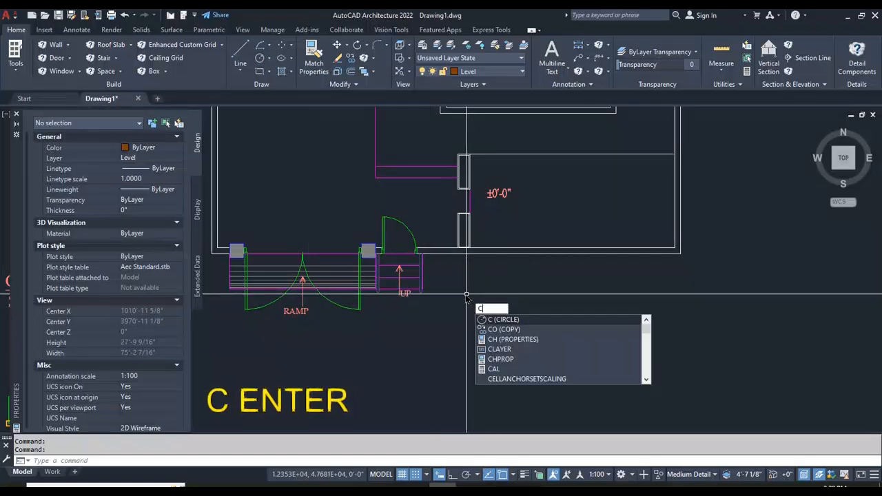
key("Return")
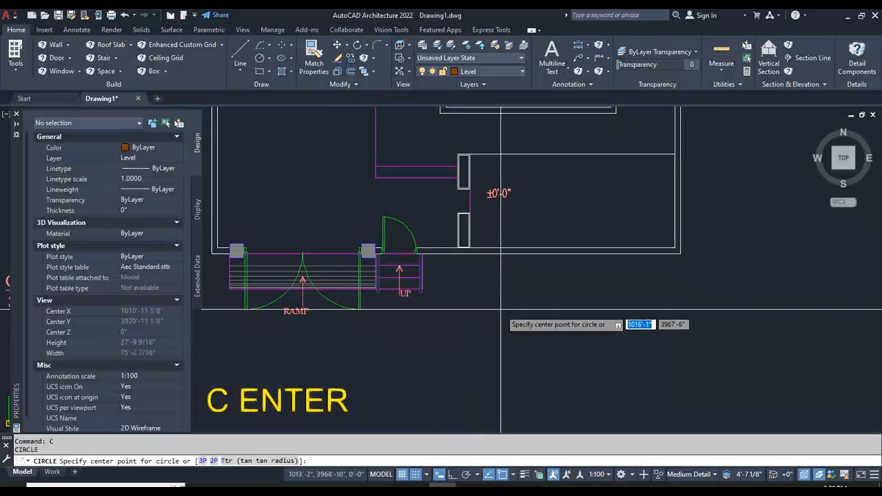
left_click(501, 310)
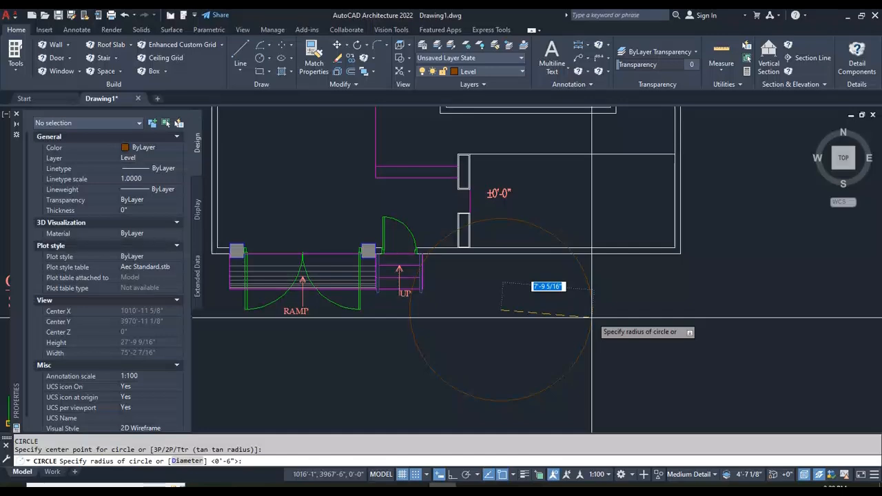
key("F8")
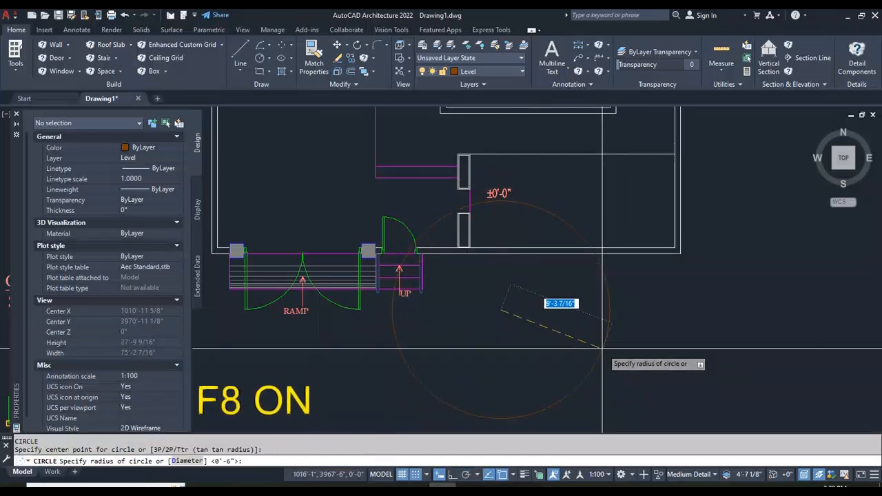
key("F8")
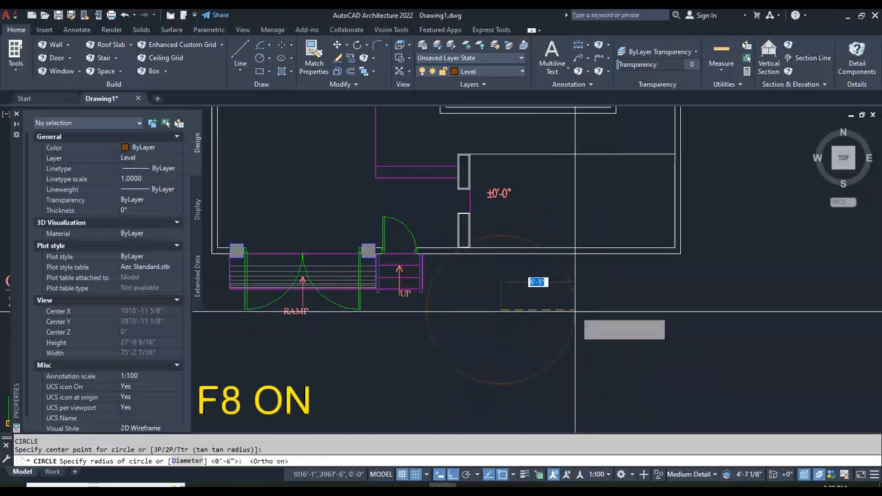
scroll(572, 318, "up", 2)
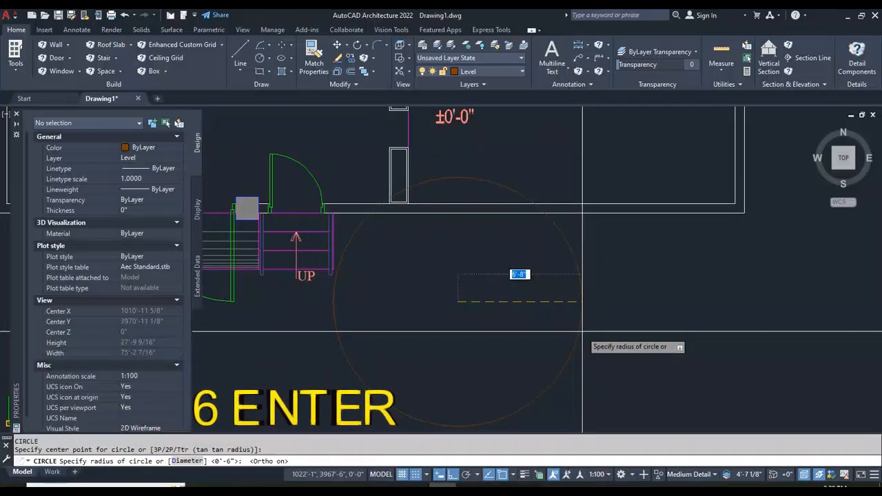
type("6")
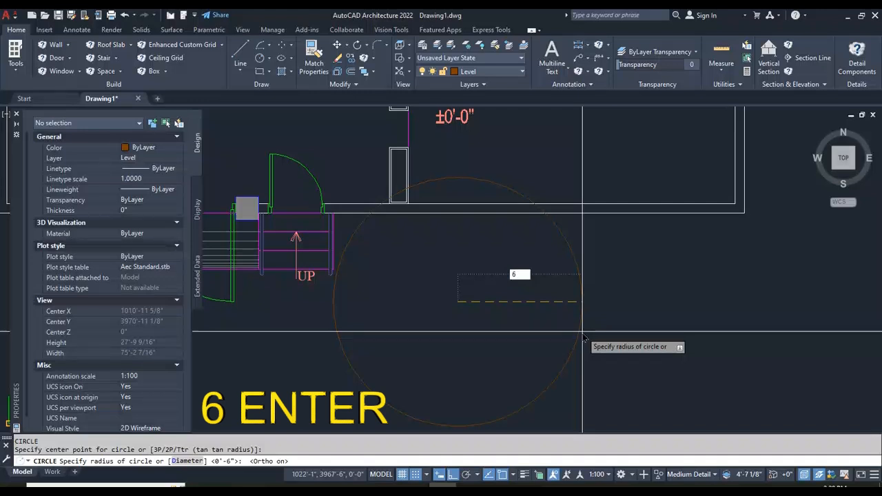
key("Return")
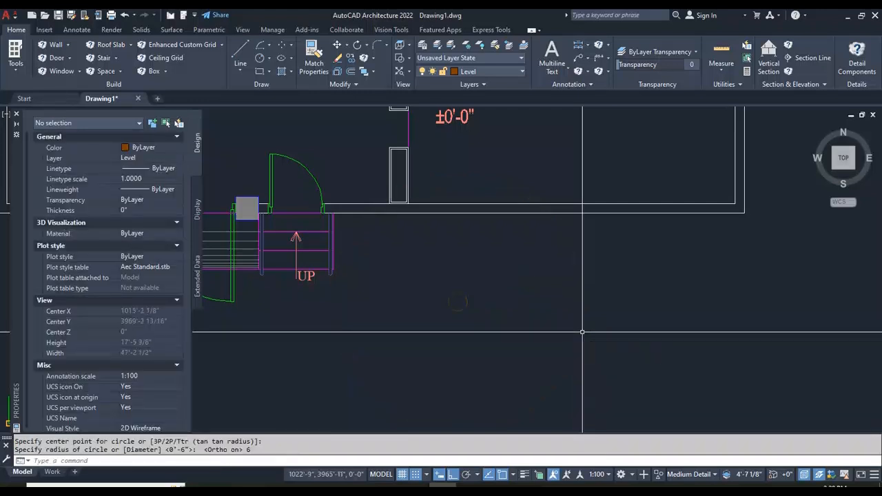
Step: Add a radius dimension to the new circle, placing its text outside to the upper right, and inspect the text
scroll(455, 307, "up", 4)
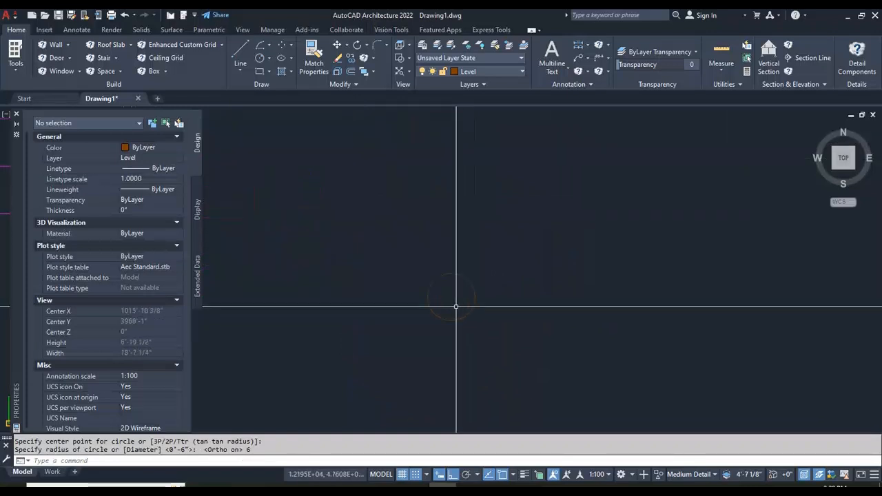
scroll(455, 306, "up", 4)
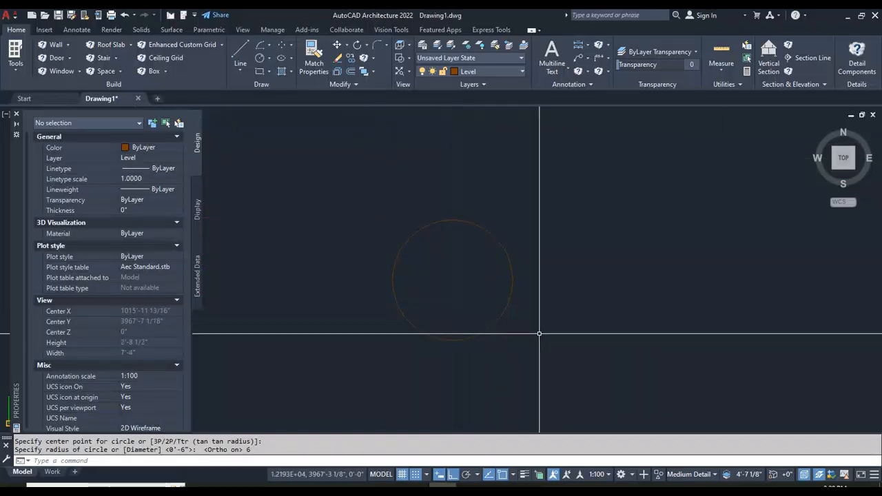
left_click(76, 30)
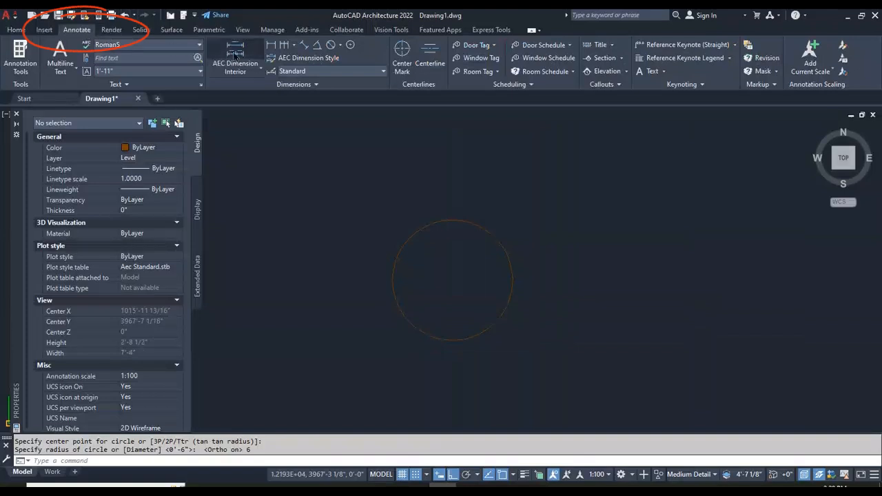
left_click(339, 45)
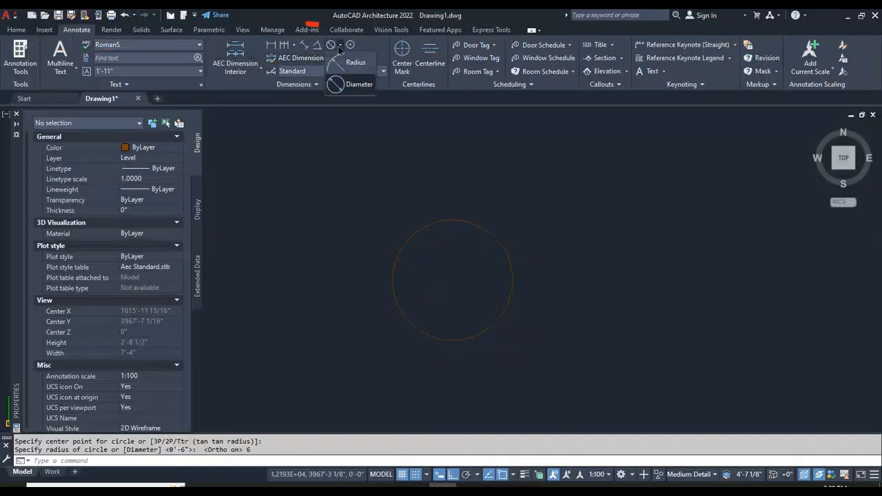
left_click(346, 70)
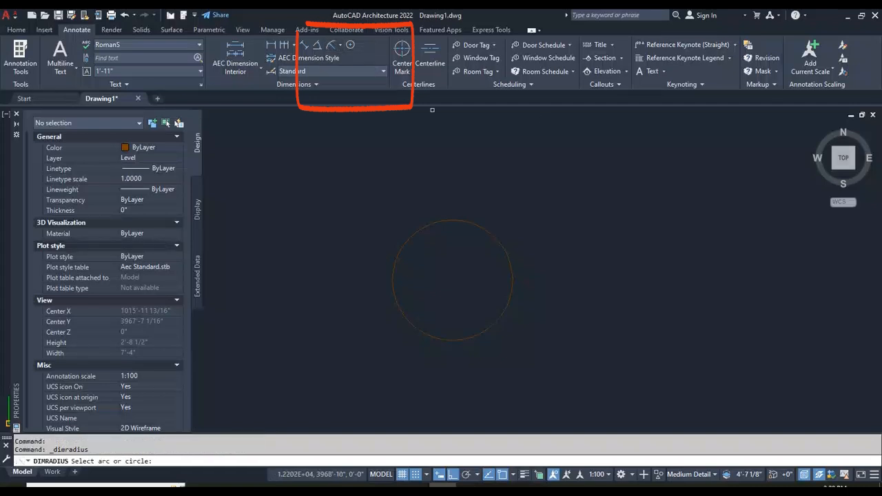
left_click(482, 220)
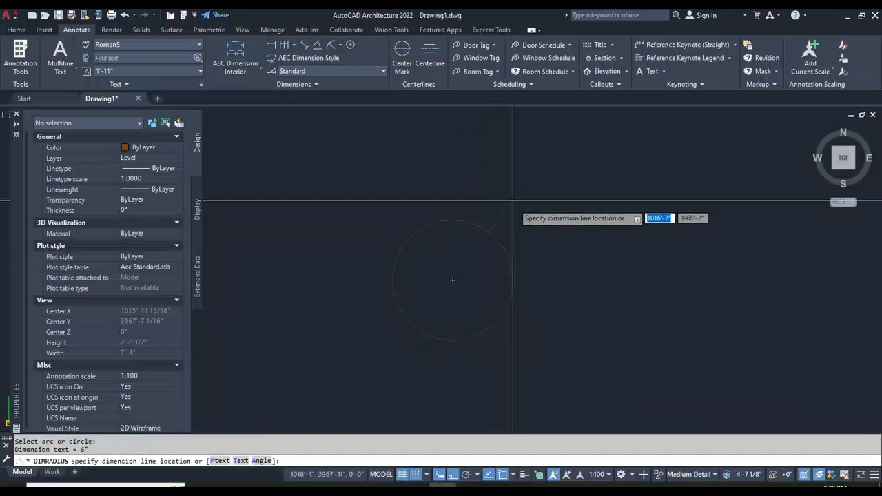
left_click(535, 182)
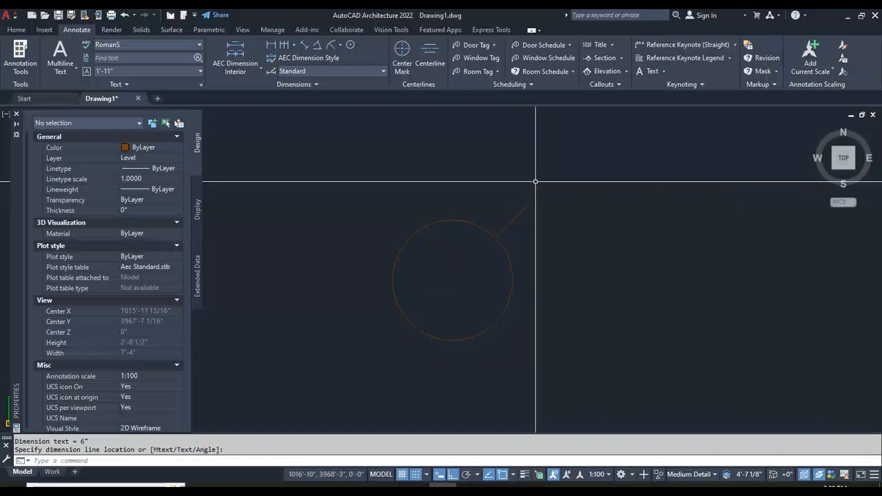
scroll(531, 177, "up", 8)
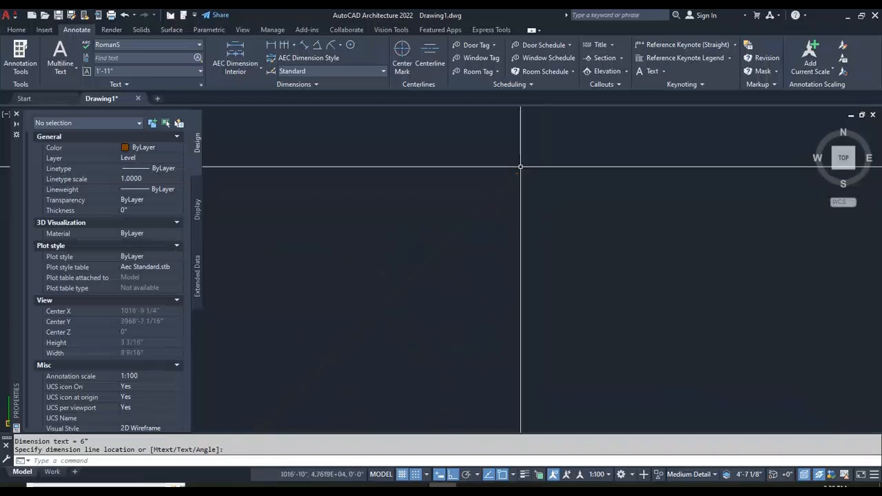
scroll(520, 166, "up", 6)
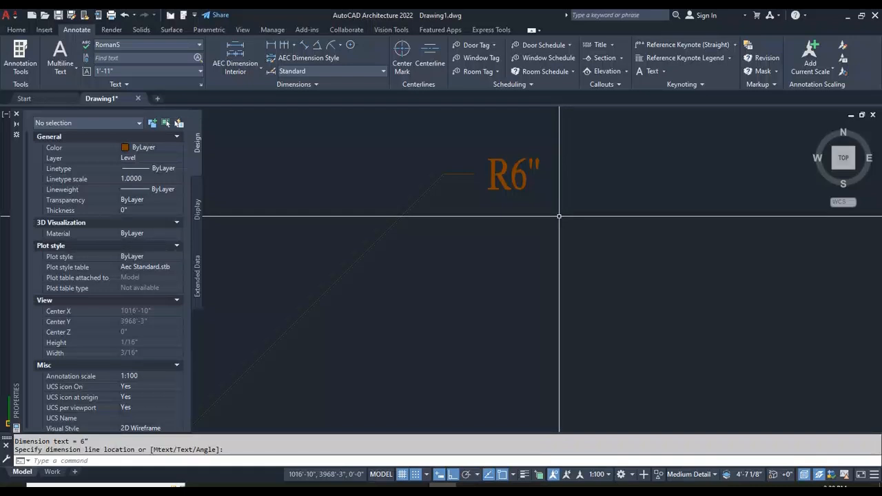
Step: Add a diameter dimension to the same circle, with its dimension line extending outside, and inspect its text
scroll(551, 214, "down", 15)
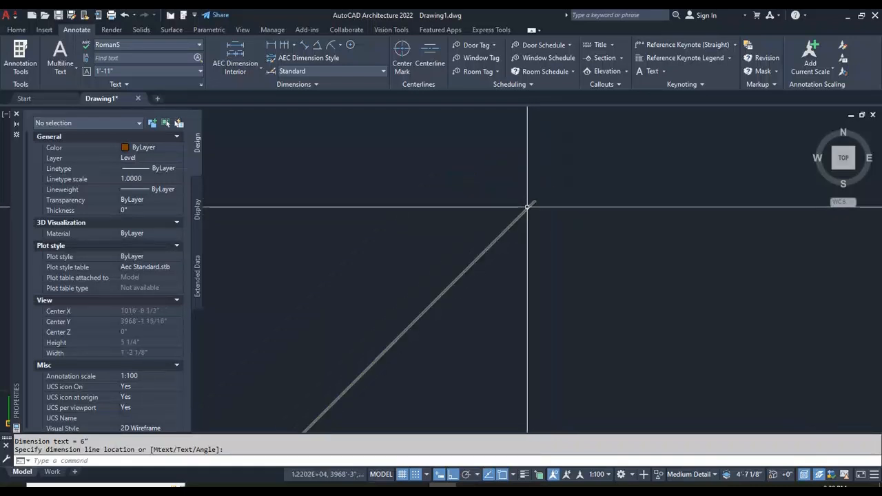
scroll(527, 207, "down", 4)
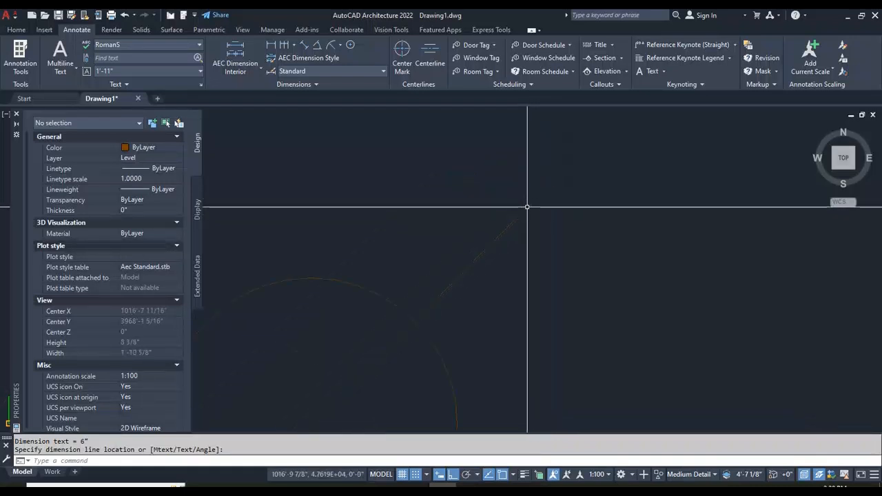
left_click(339, 45)
left_click(348, 86)
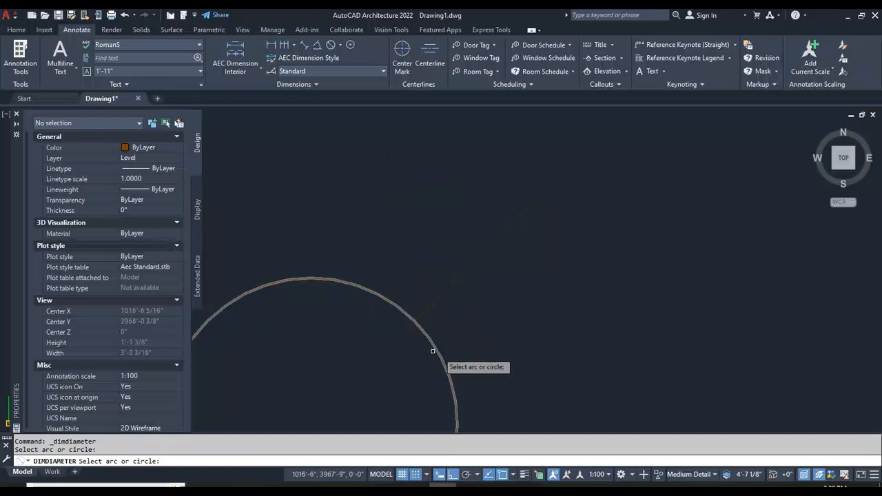
left_click(432, 352)
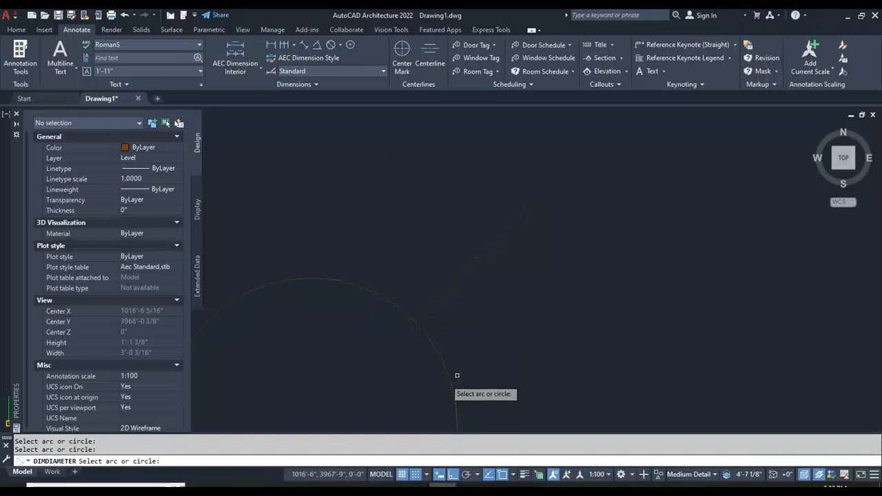
scroll(457, 272, "down", 6)
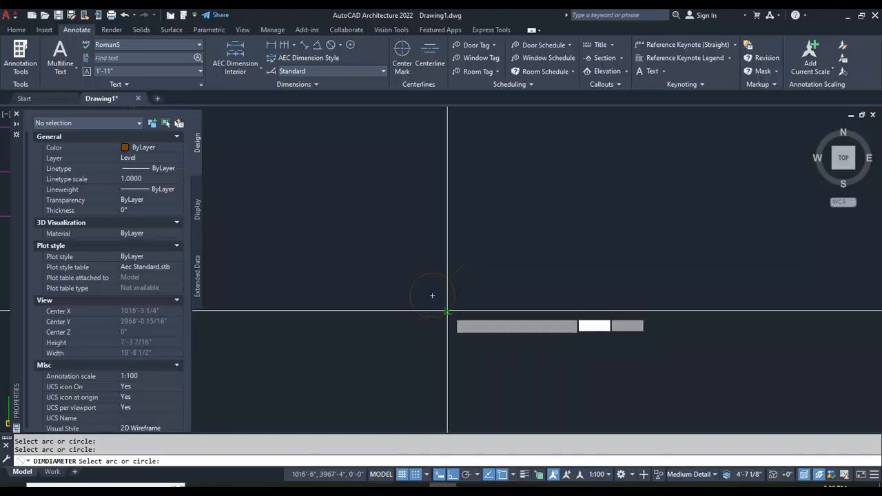
left_click(447, 312)
scroll(492, 283, "up", 10)
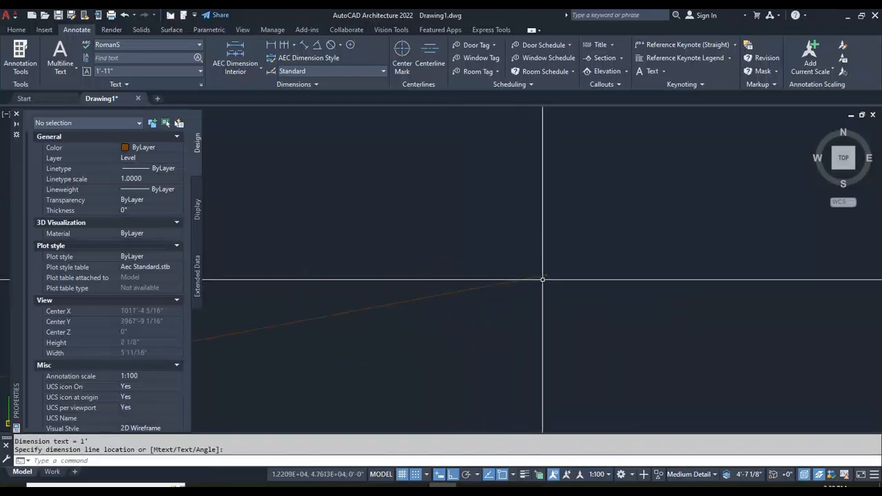
Step: Set the text height of the circle's diameter dimension to 3"
scroll(535, 308, "up", 12)
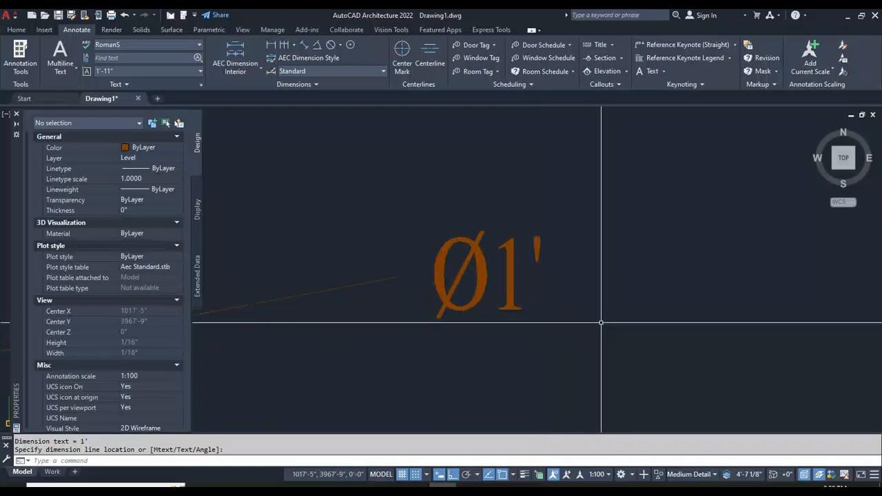
scroll(601, 322, "down", 3)
left_click(600, 274)
left_click(549, 316)
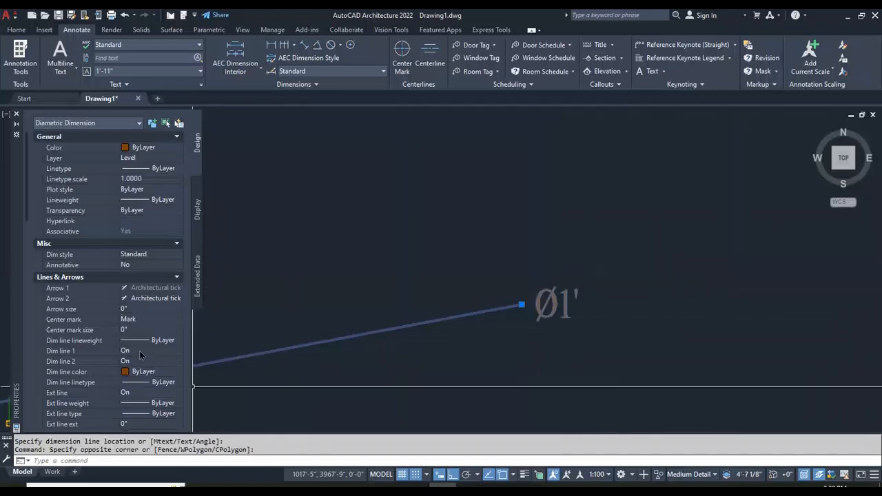
scroll(140, 354, "down", 8)
scroll(145, 271, "up", 2)
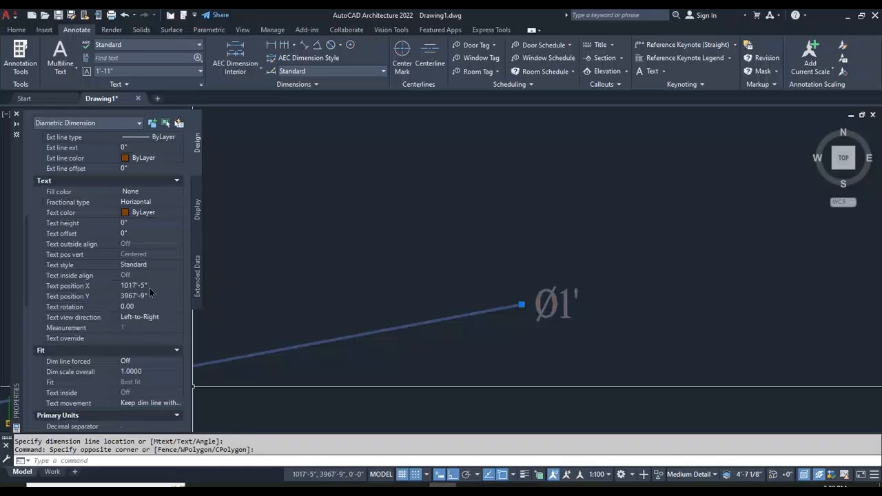
left_click(141, 224)
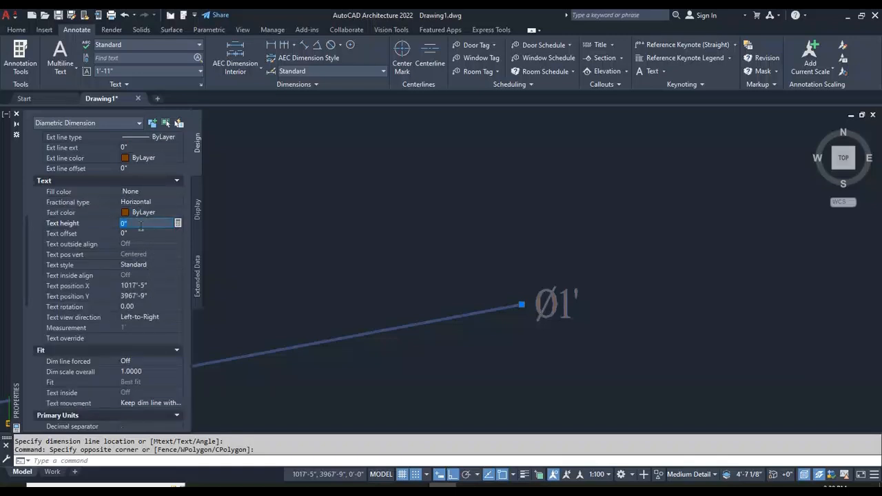
type("3")
left_click(141, 233)
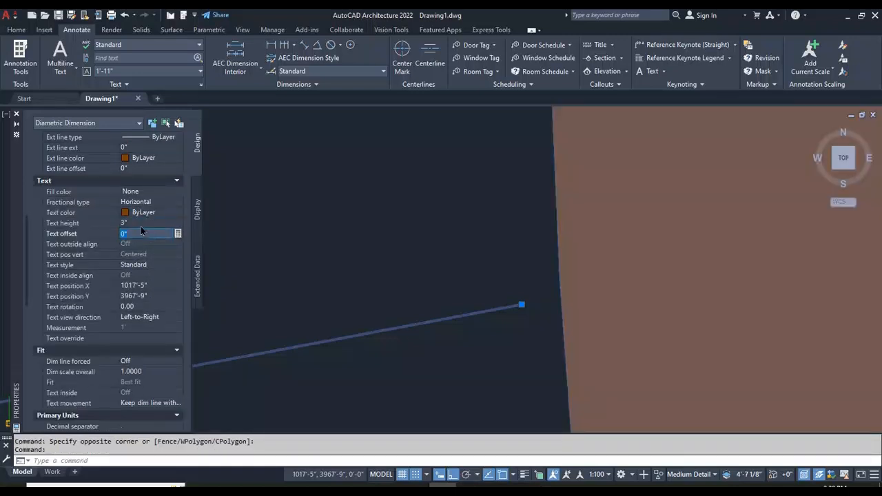
scroll(544, 249, "down", 6)
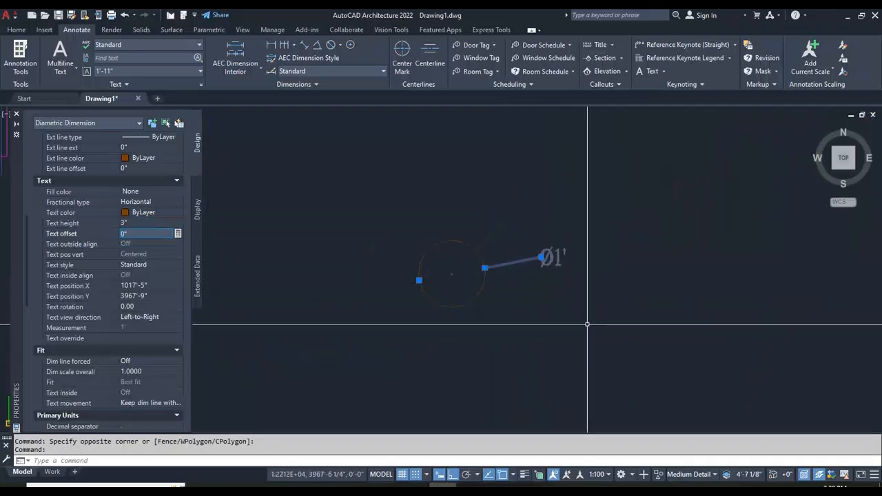
key("Escape")
scroll(614, 307, "down", 2)
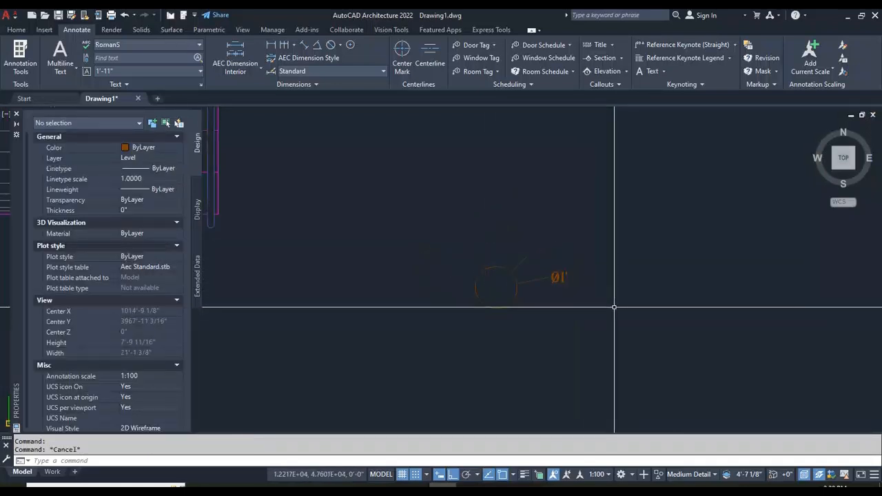
Step: Delete both the radius and diameter dimensions from the circle
scroll(606, 289, "up", 2)
left_click(619, 190)
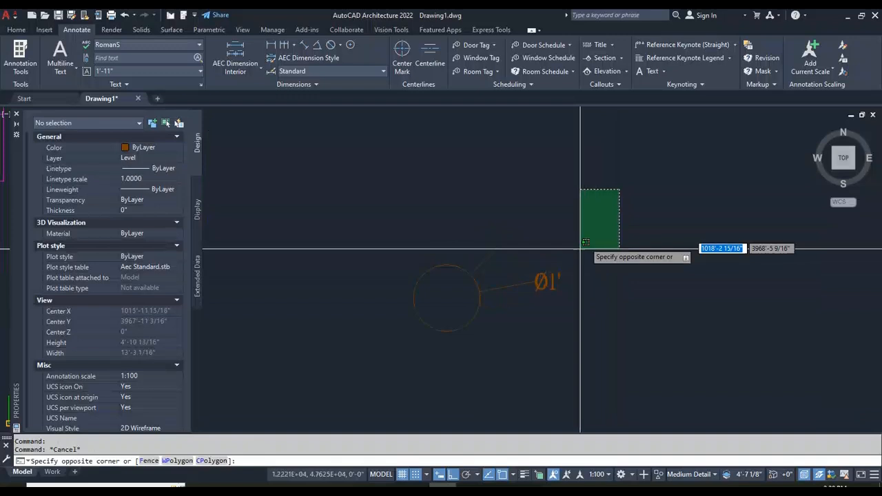
left_click(497, 323)
key("Delete")
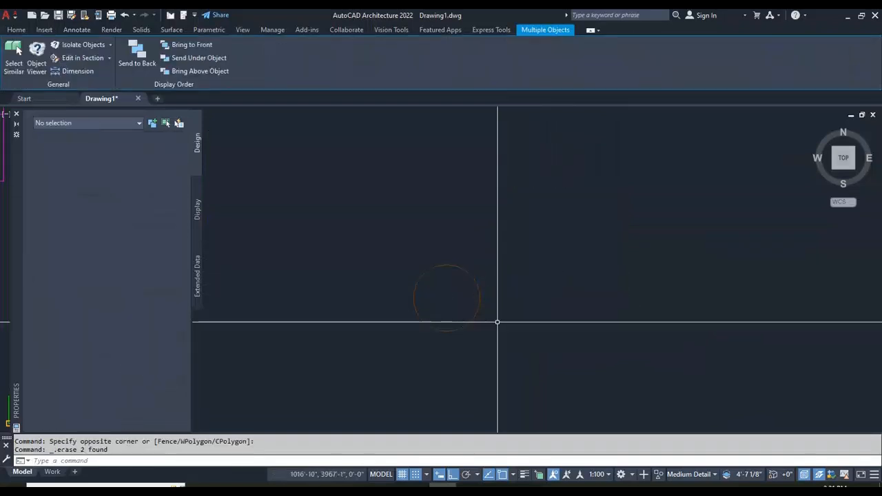
Step: Draw a second circle of radius 6" above and slightly to the right of the first one
scroll(497, 322, "down", 4)
scroll(512, 298, "up", 4)
scroll(516, 324, "up", 5)
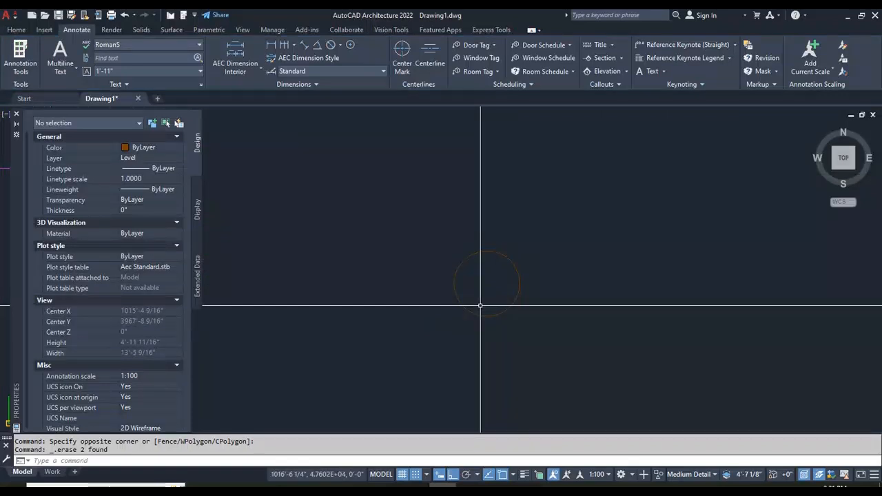
key("Return")
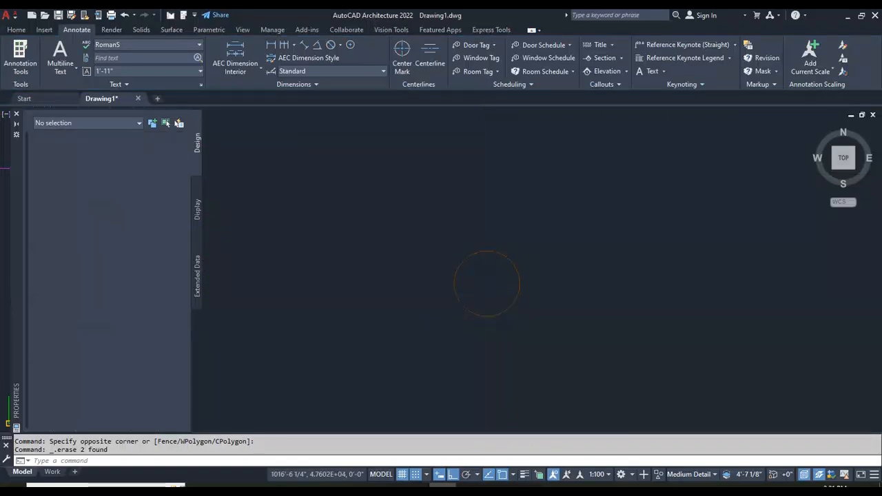
left_click(541, 177)
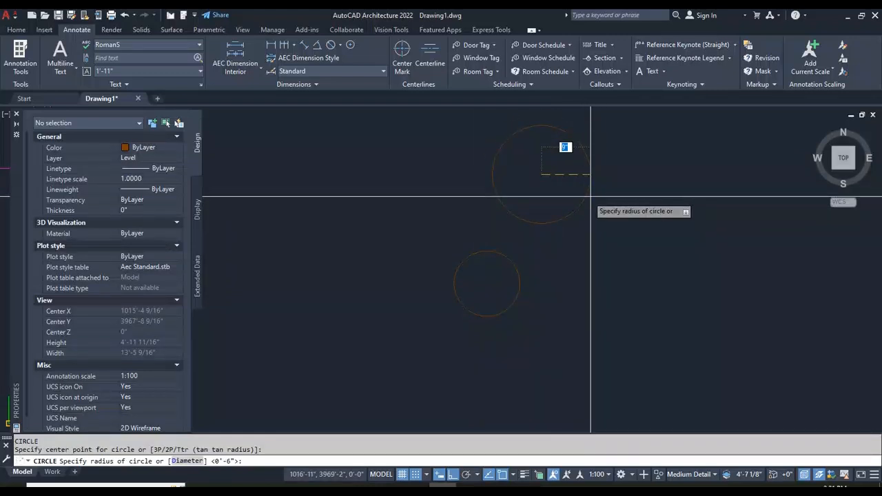
type("6")
key("Return")
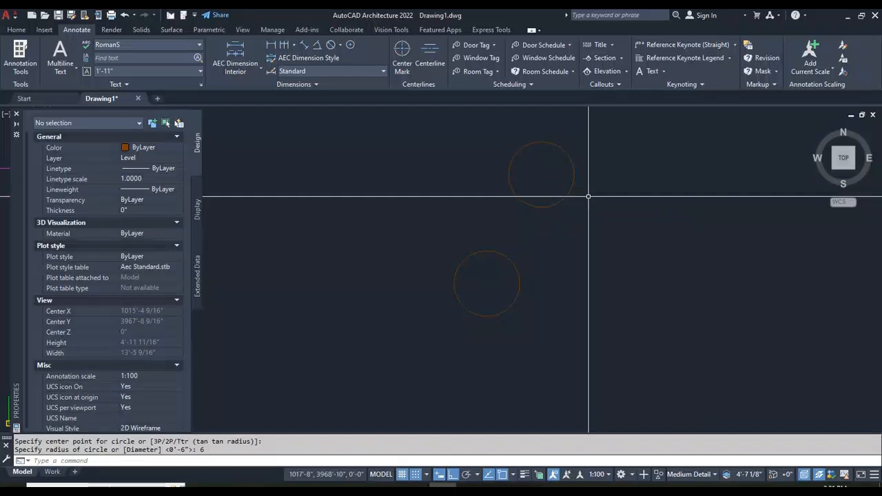
Step: Draw a 4' horizontal line from the upper circle's left quadrant, running through its centre to the right
left_click(14, 30)
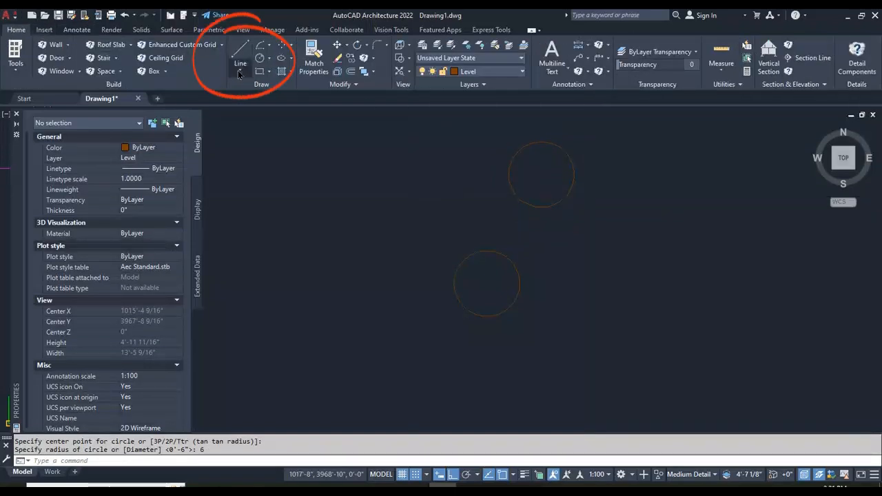
scroll(558, 108, "up", 2)
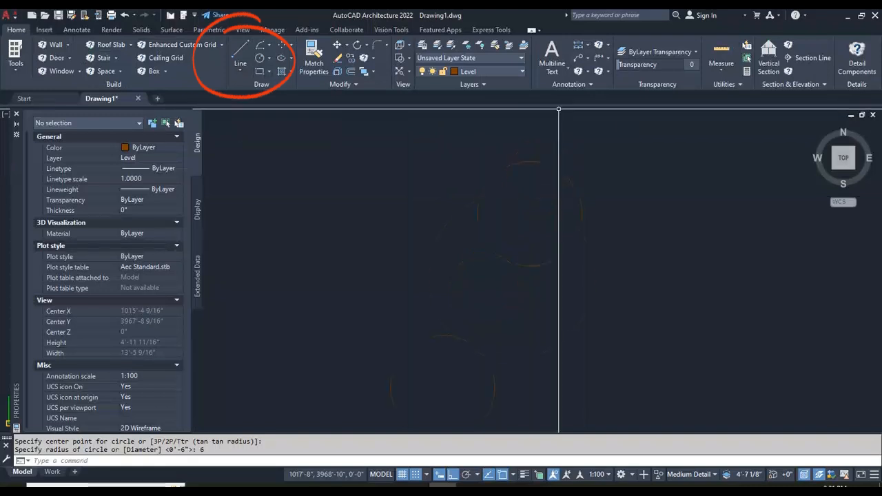
scroll(531, 160, "up", 2)
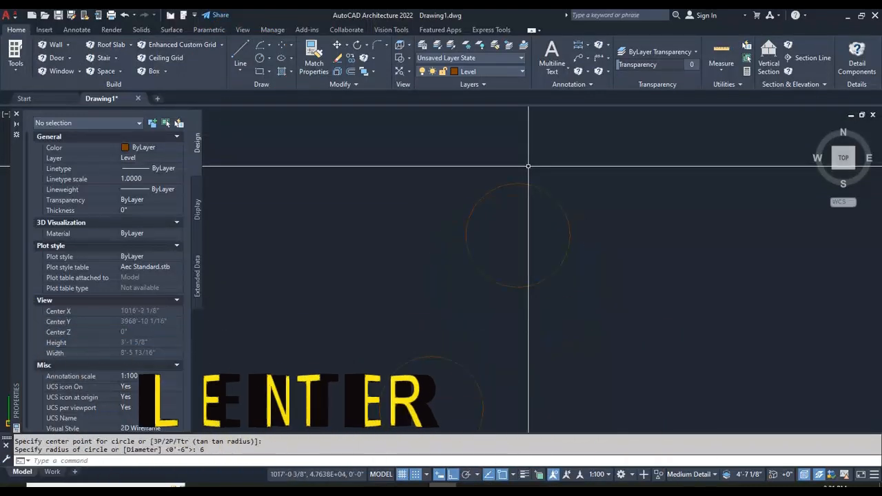
type("L")
key("Return")
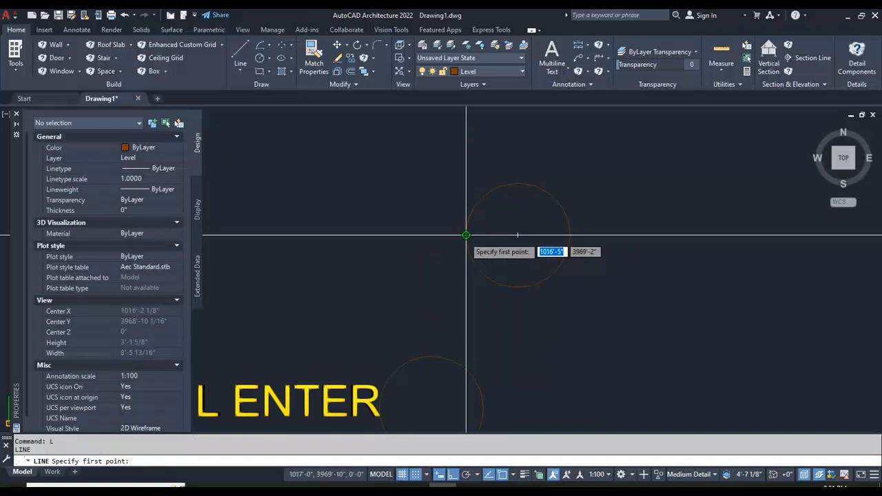
left_click(466, 234)
scroll(466, 235, "down", 2)
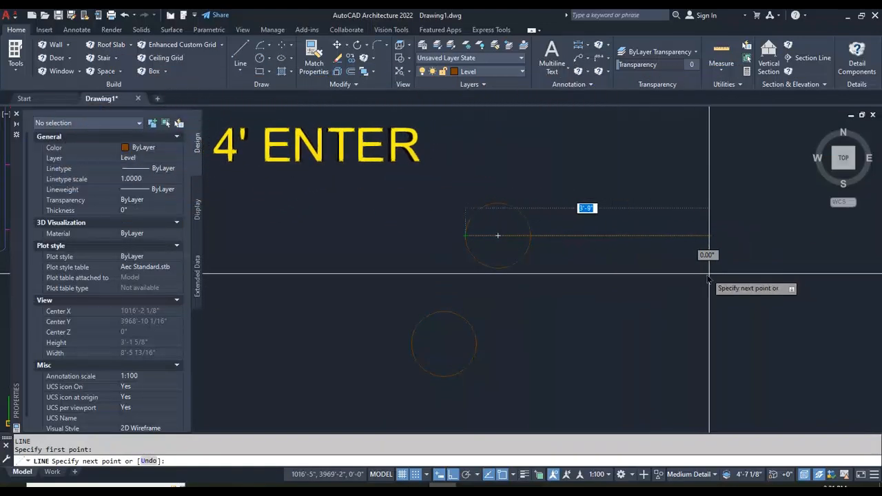
type("4'")
key("Return")
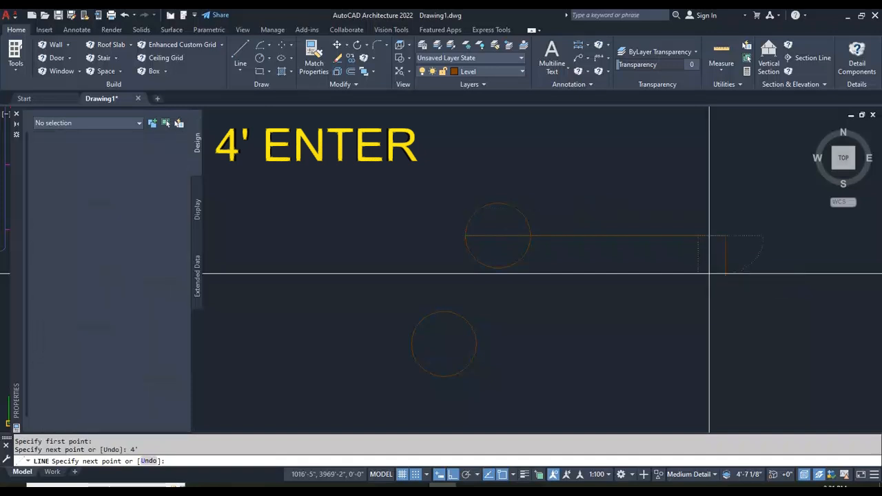
key("Escape")
left_click(704, 213)
left_click(661, 274)
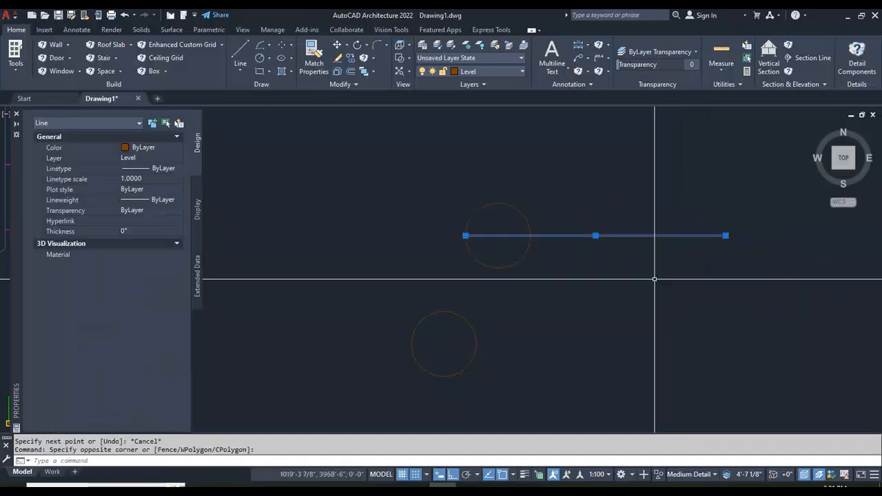
key("Escape")
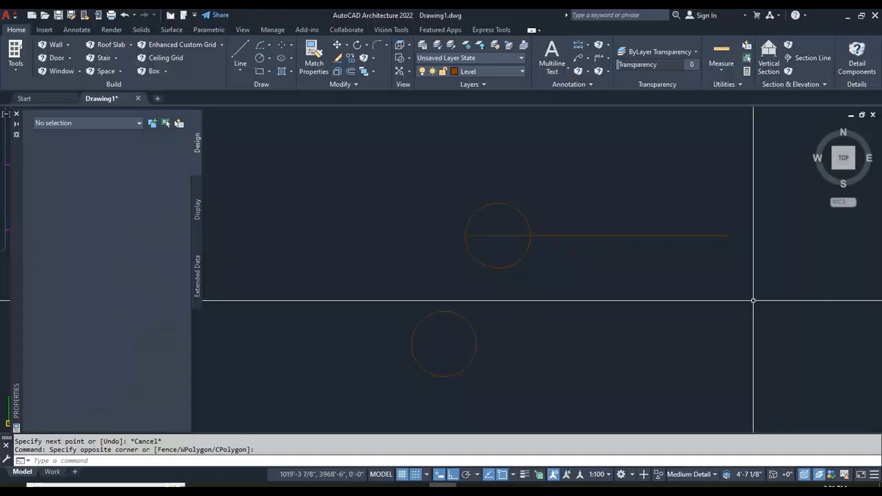
Step: Draw a vertical line through the upper circle from its top quadrant to its bottom quadrant
type("l")
key("Return")
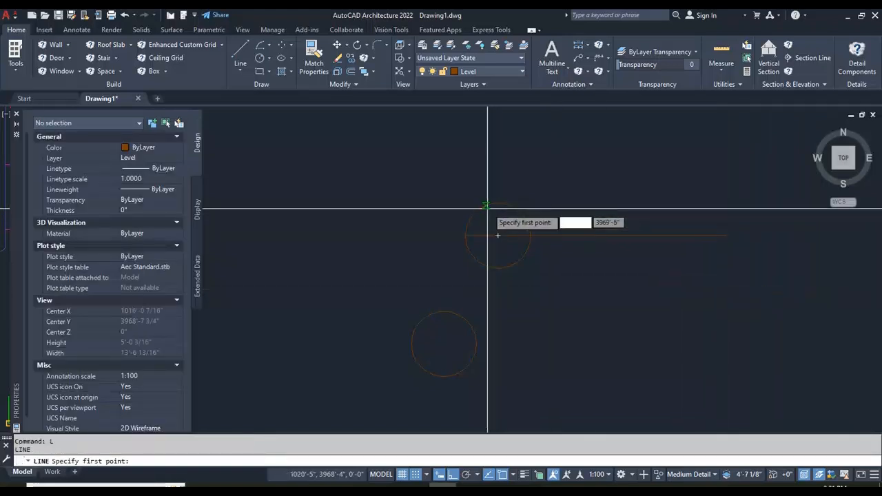
left_click(497, 203)
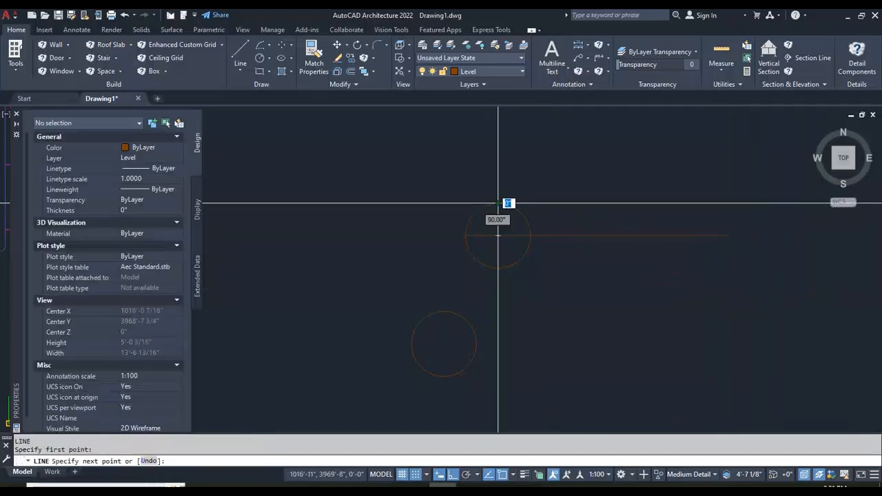
left_click(497, 267)
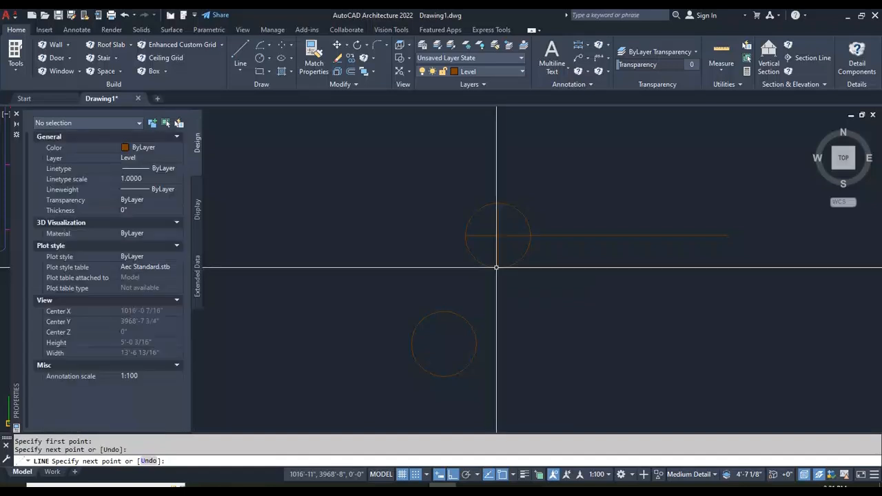
key("Escape")
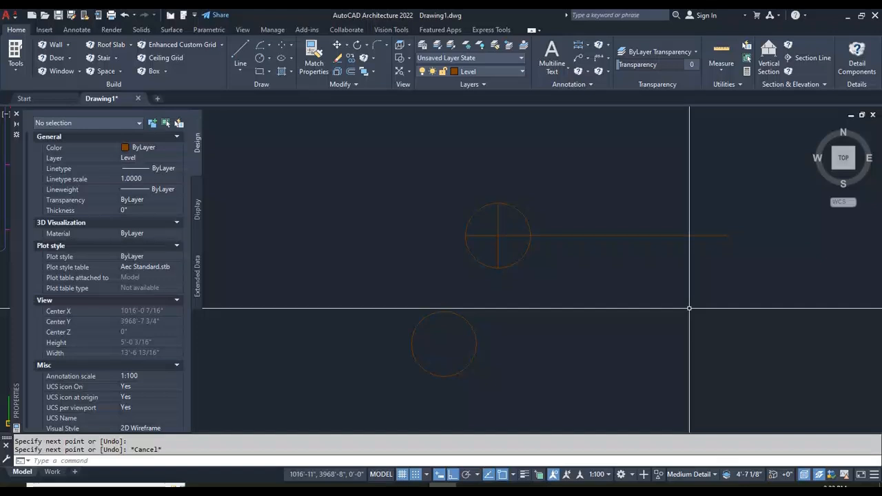
Step: Stretch the upper end of the vertical line 2" upward beyond the circle
scroll(496, 193, "up", 2)
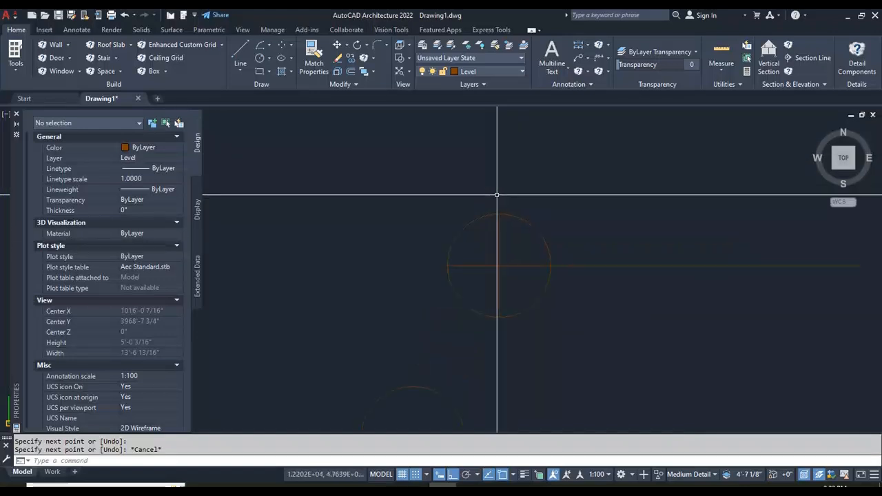
left_click(506, 240)
left_click(481, 246)
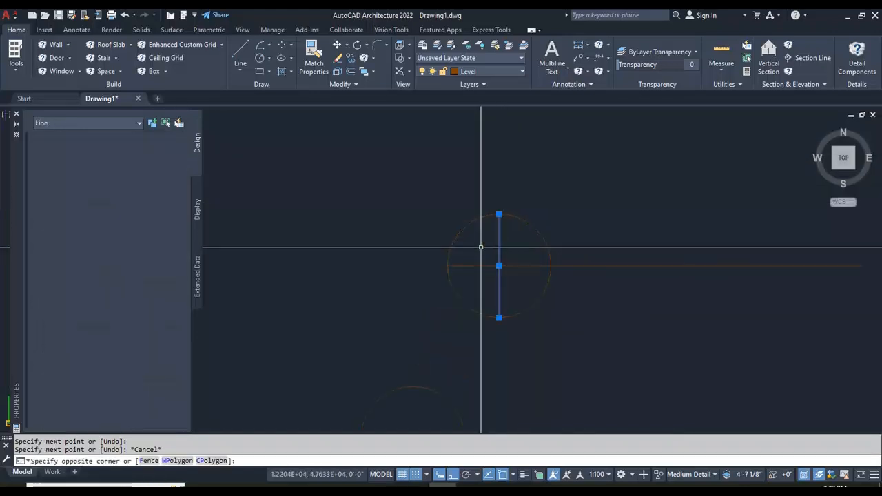
left_click(498, 215)
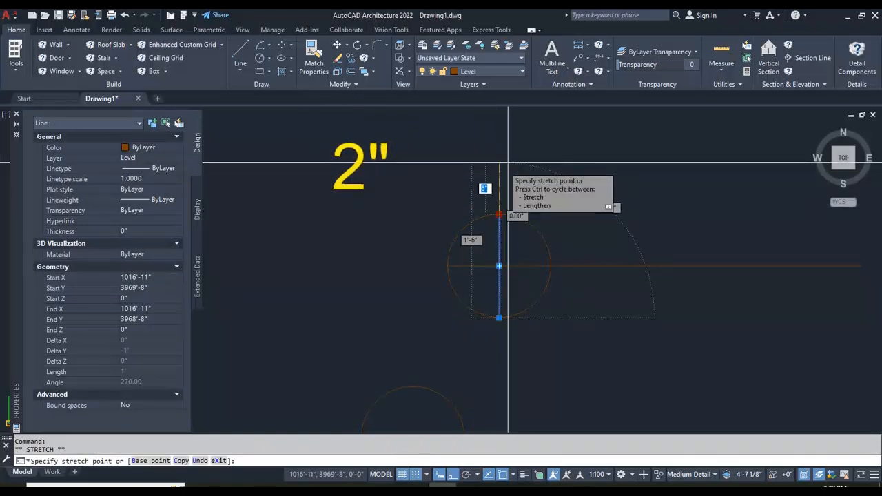
key("Return")
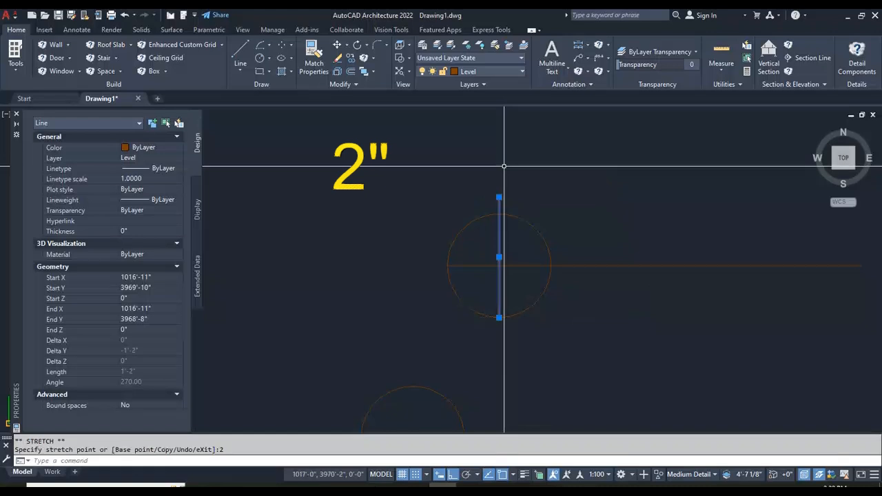
key("Escape")
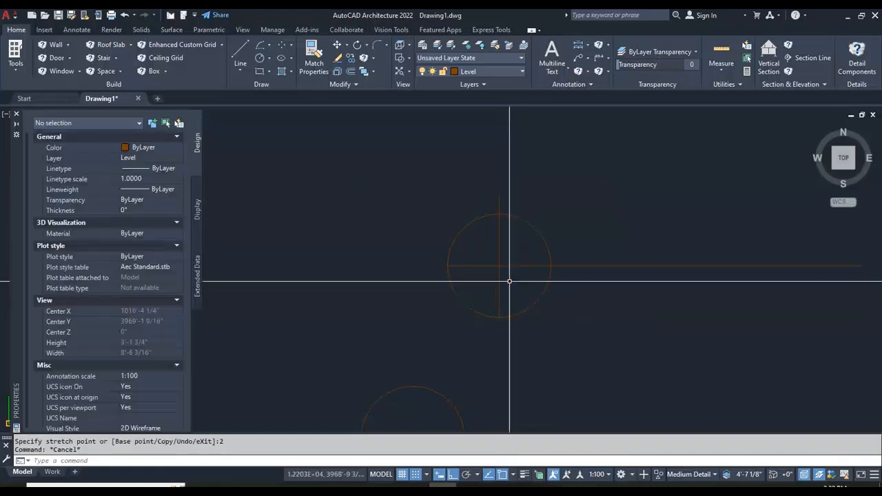
Step: Stretch the lower end of the vertical line 2" downward beyond the circle
left_click(507, 279)
left_click(489, 293)
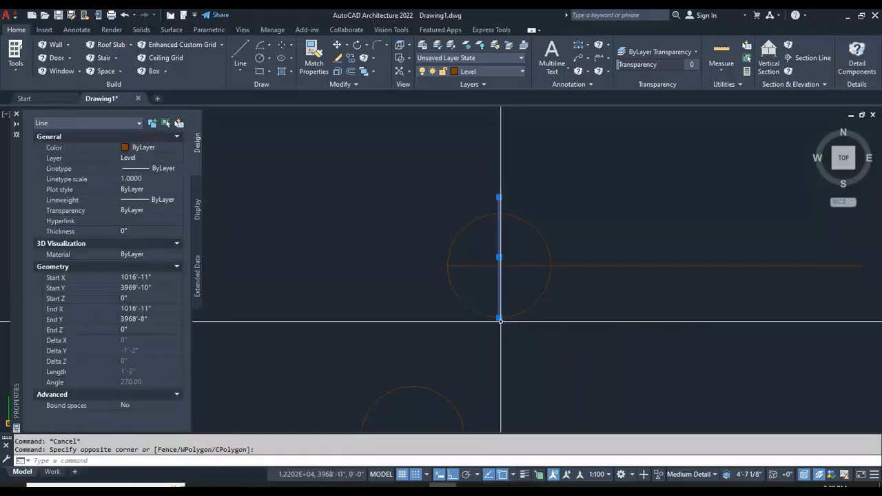
left_click(499, 317)
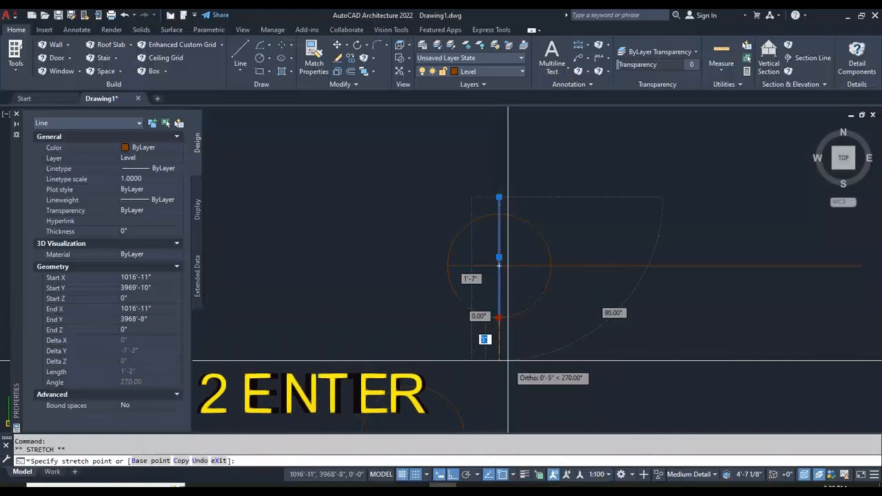
type("2")
key("Return")
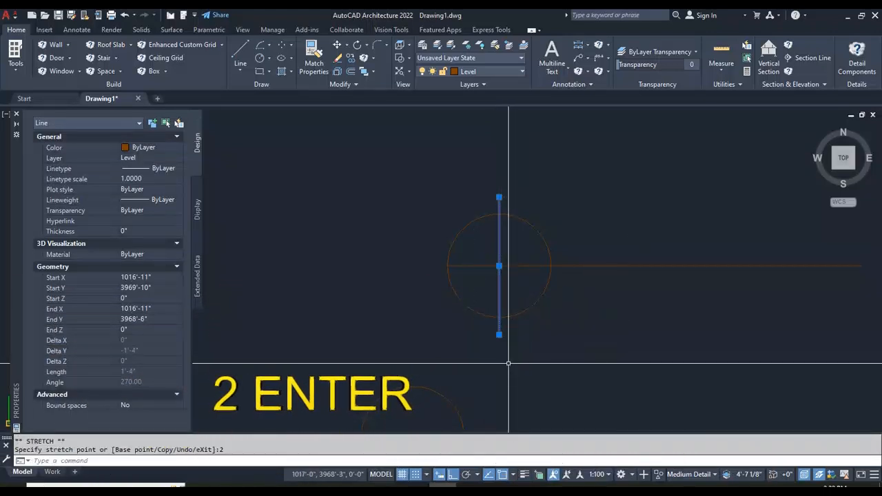
key("Escape")
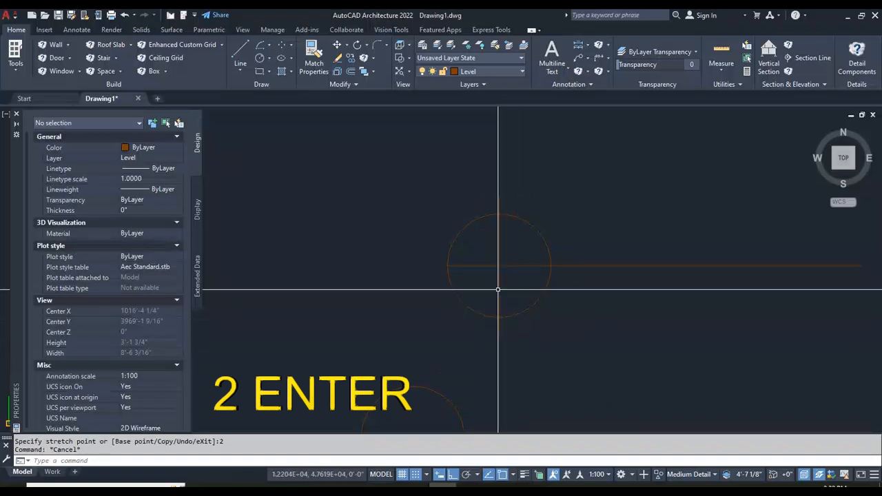
Step: Stretch the left end of the upper circle's horizontal line 2" outward beyond the circle
left_click(487, 253)
left_click(472, 266)
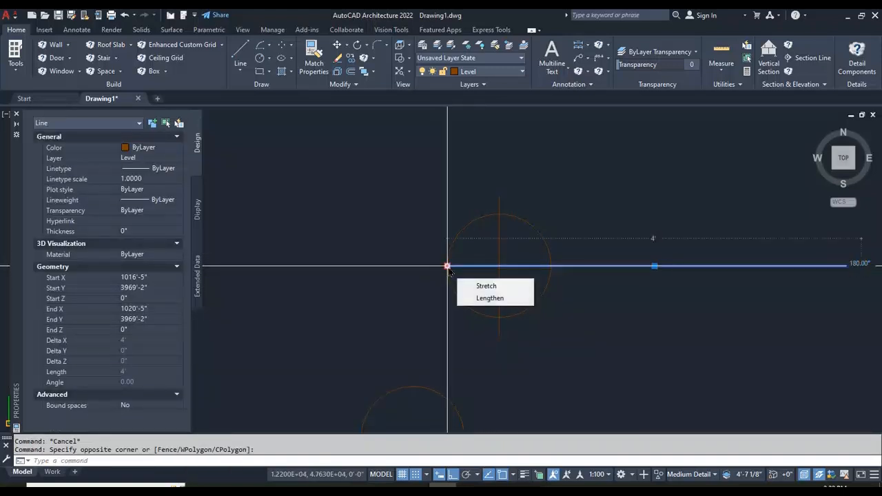
left_click(447, 266)
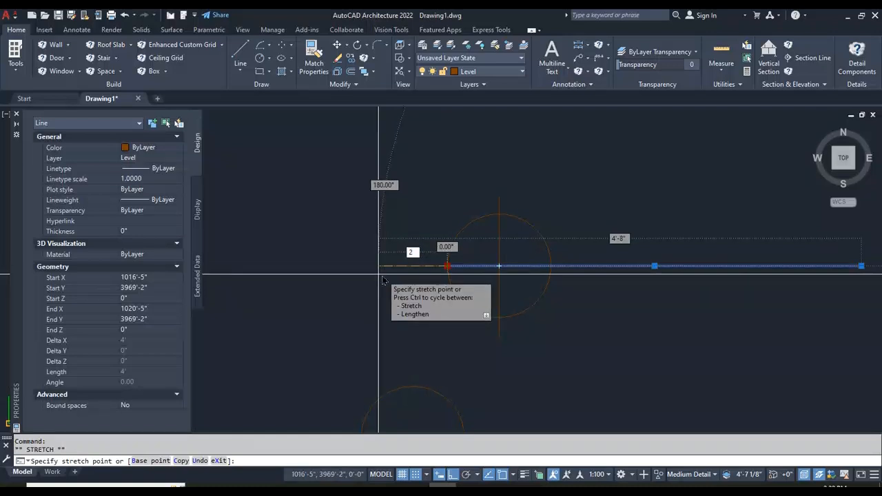
key("Return")
key("Escape")
key("Escape")
Step: Draw a 4' horizontal line from the lower circle's left quadrant, running through its centre to the right
scroll(435, 214, "down", 4)
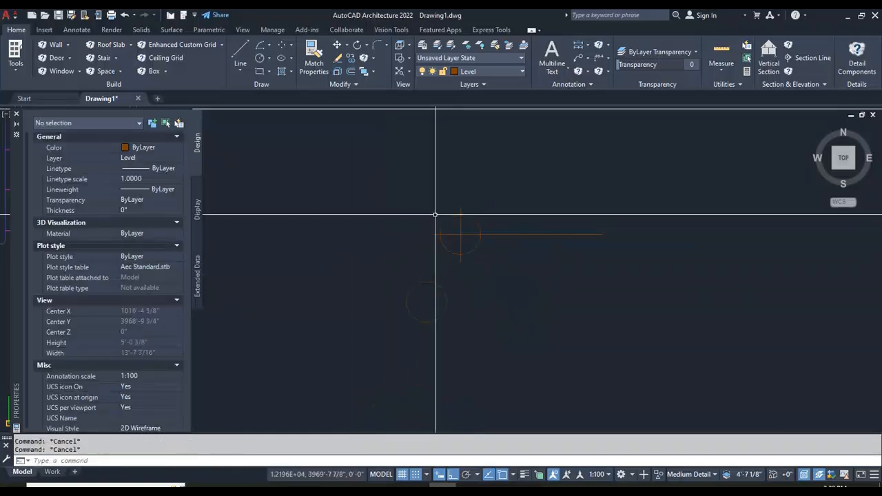
scroll(405, 308, "up", 4)
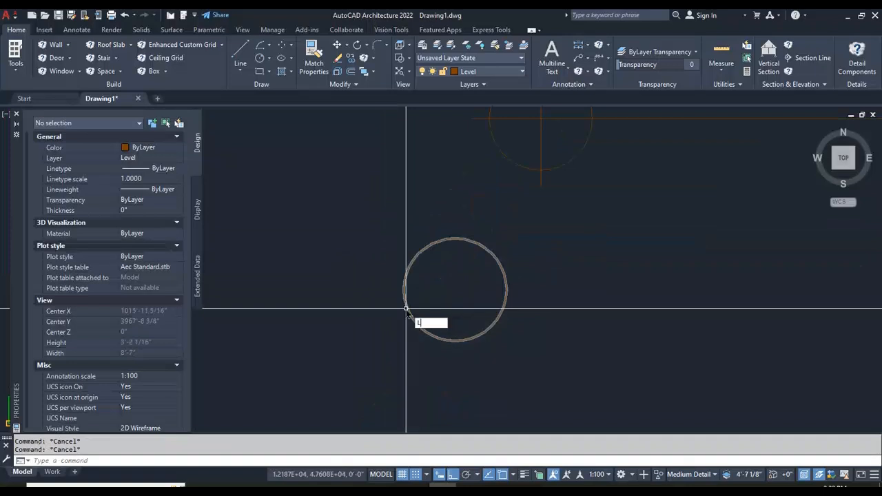
type("L")
key("Return")
left_click(406, 290)
scroll(406, 290, "down", 2)
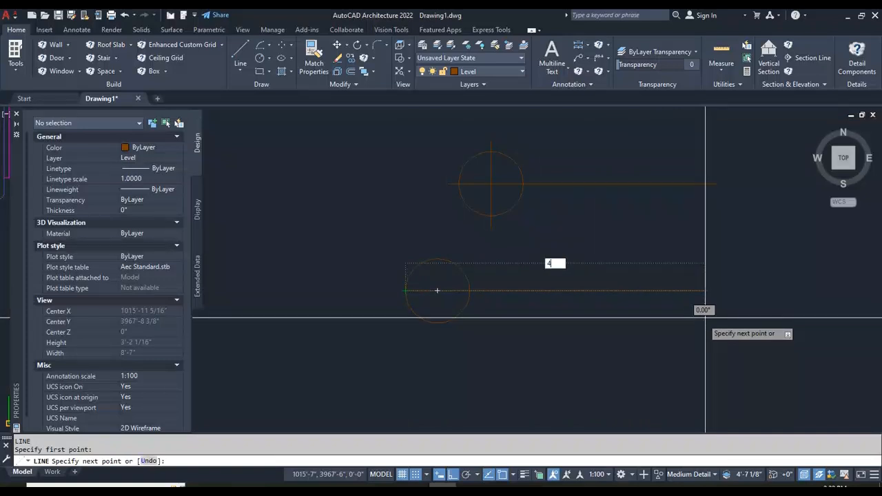
type("4'")
key("Return")
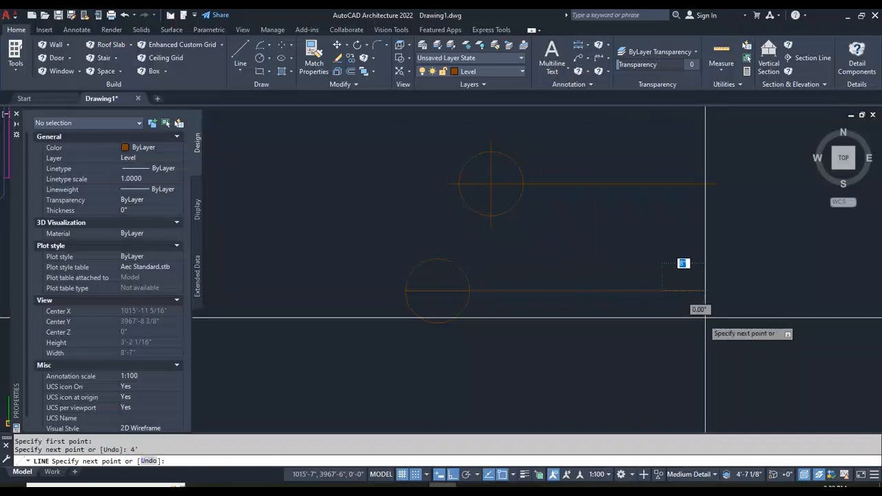
key("Escape")
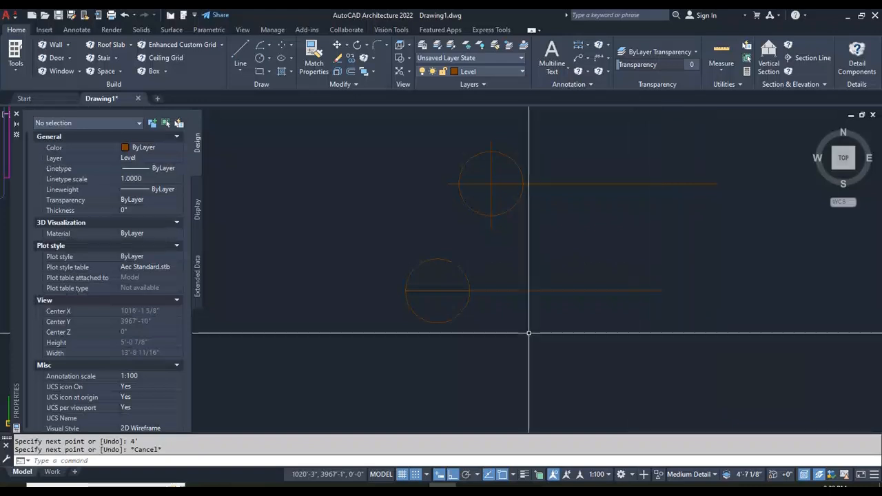
Step: Draw a vertical line through the lower circle from its top quadrant to its bottom quadrant
key("Return")
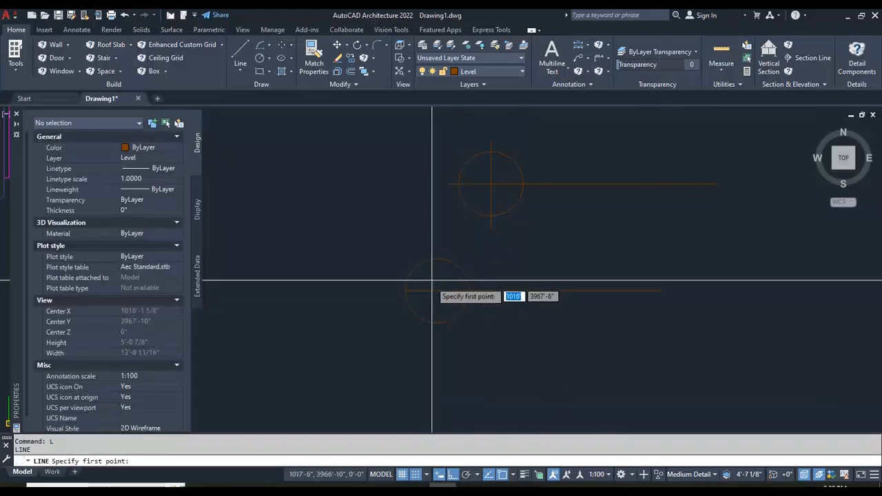
left_click(437, 259)
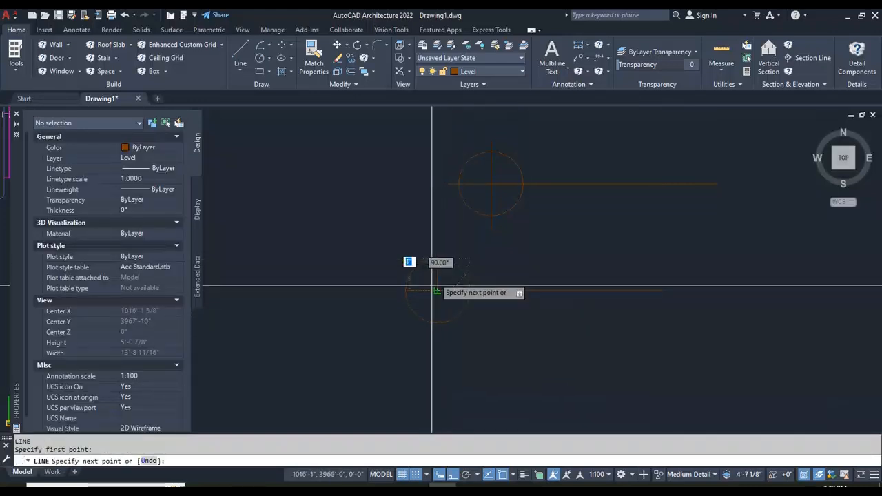
left_click(437, 322)
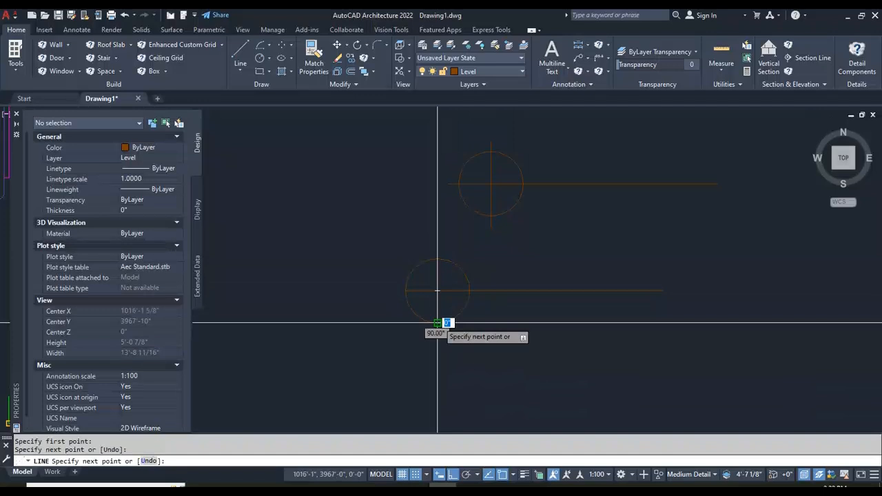
key("Escape")
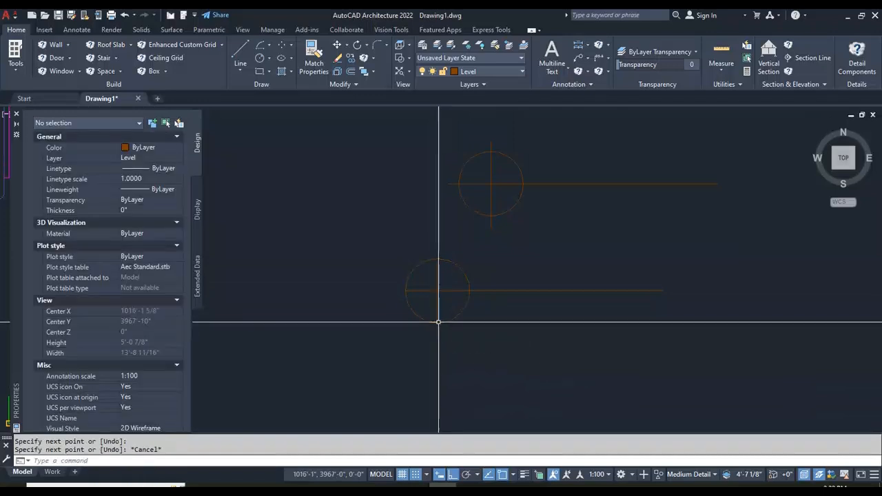
Step: Stretch the upper end of the lower circle's vertical line 2" upward beyond the circle
left_click(445, 277)
left_click(423, 281)
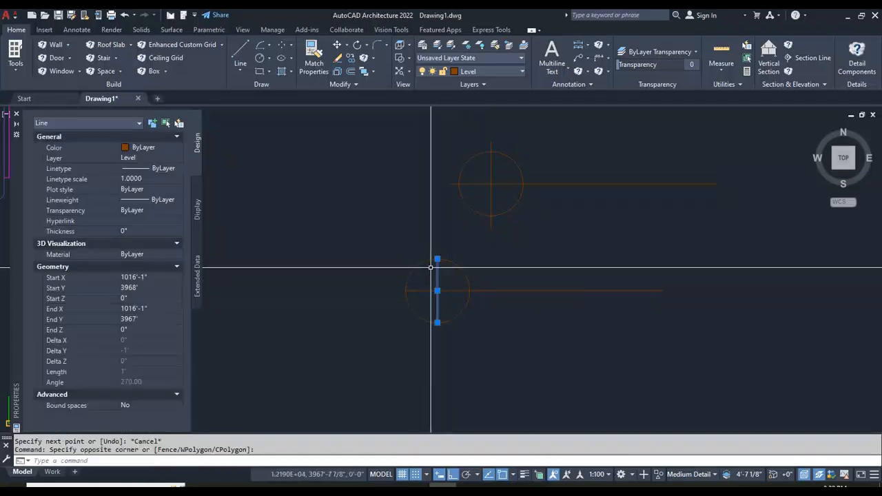
left_click(437, 259)
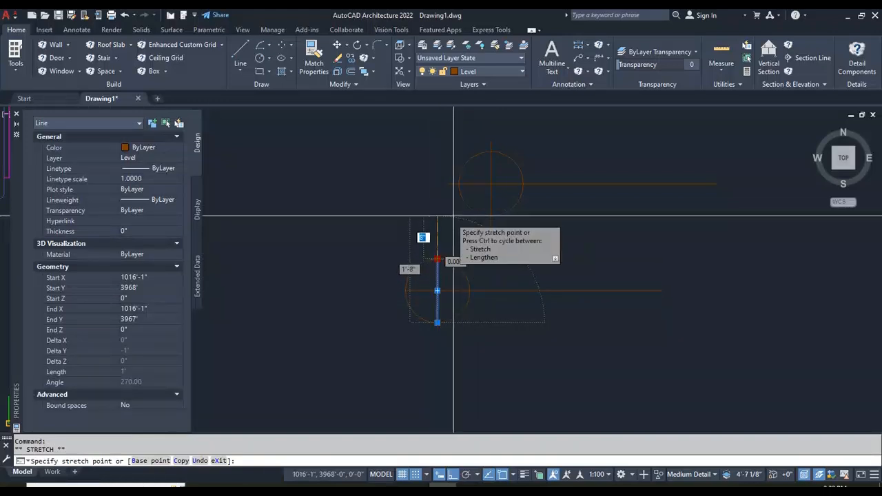
type("2")
key("Return")
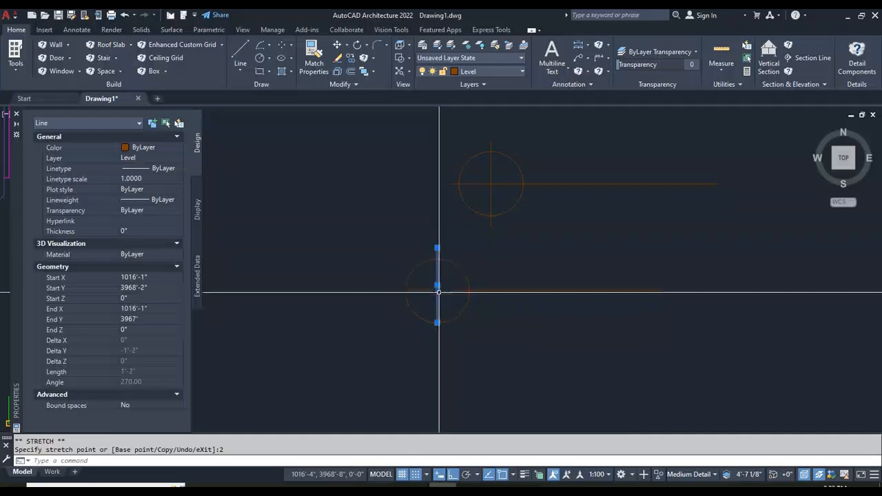
Step: Stretch the lower end of the lower circle's vertical line 2" downward beyond the circle
left_click(437, 321)
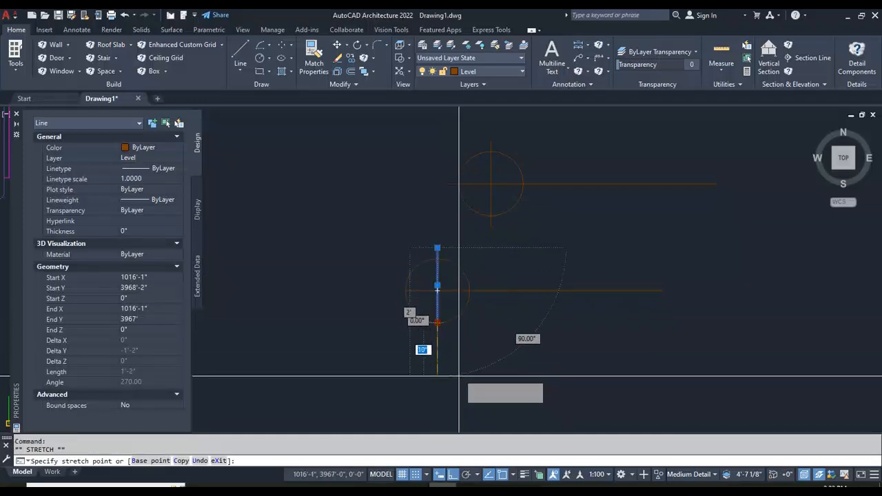
type("2")
key("Return")
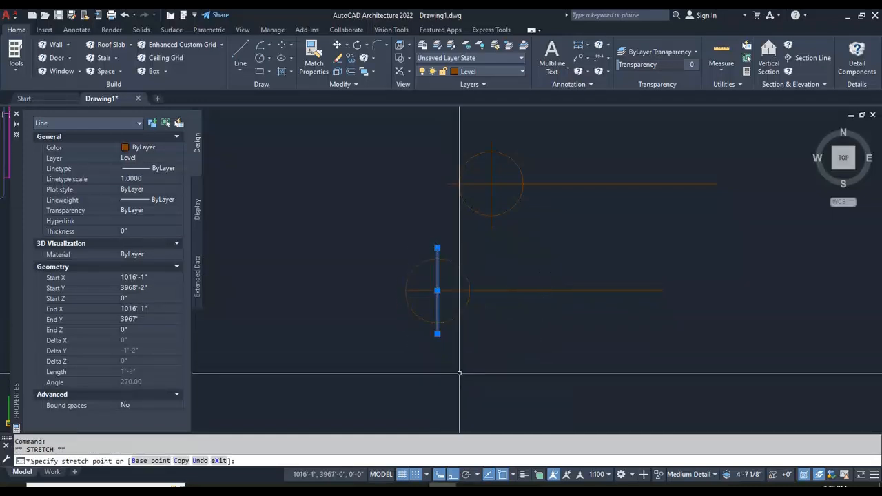
key("Escape")
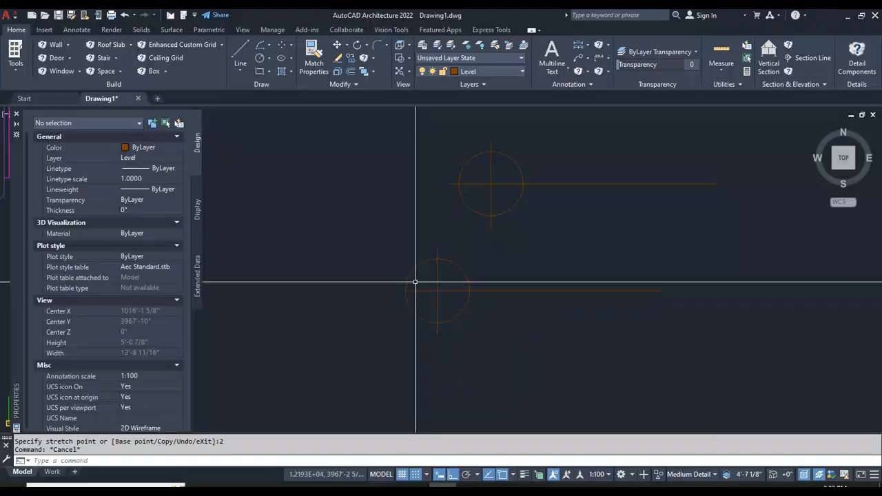
Step: Stretch the left end of the lower circle's horizontal line 2" outward beyond the circle
left_click(415, 287)
left_click(414, 293)
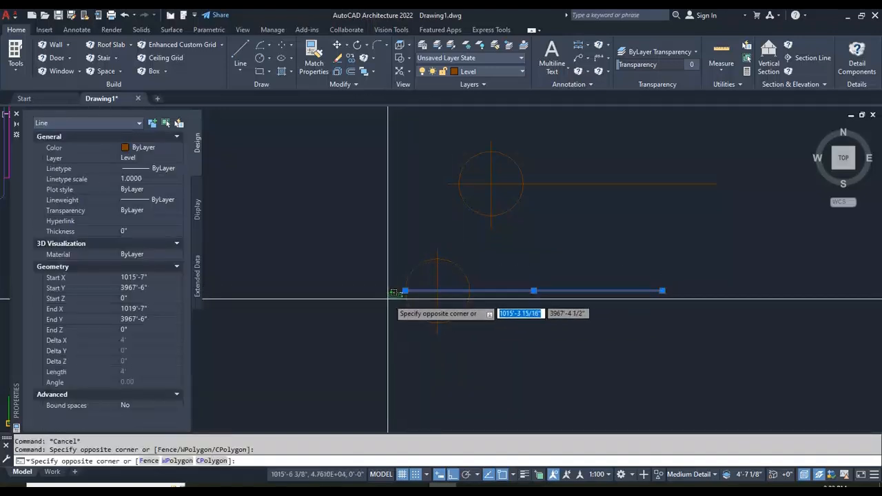
left_click(405, 290)
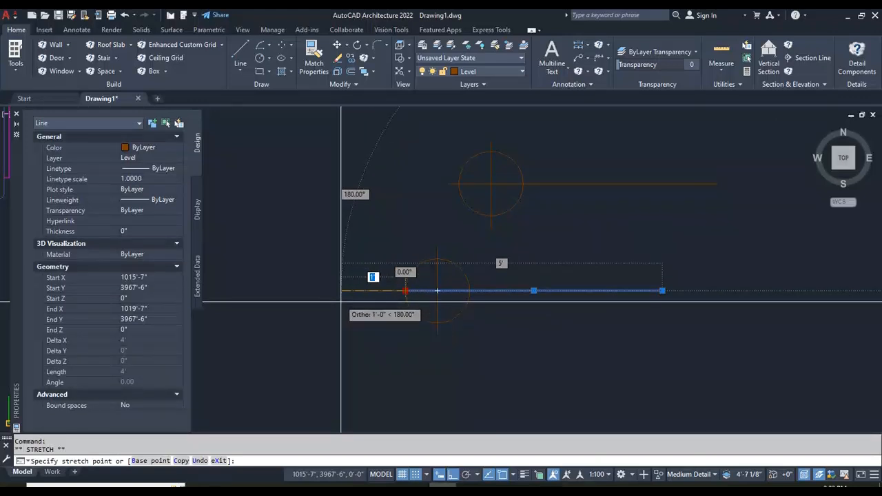
key("Escape")
key("Escape")
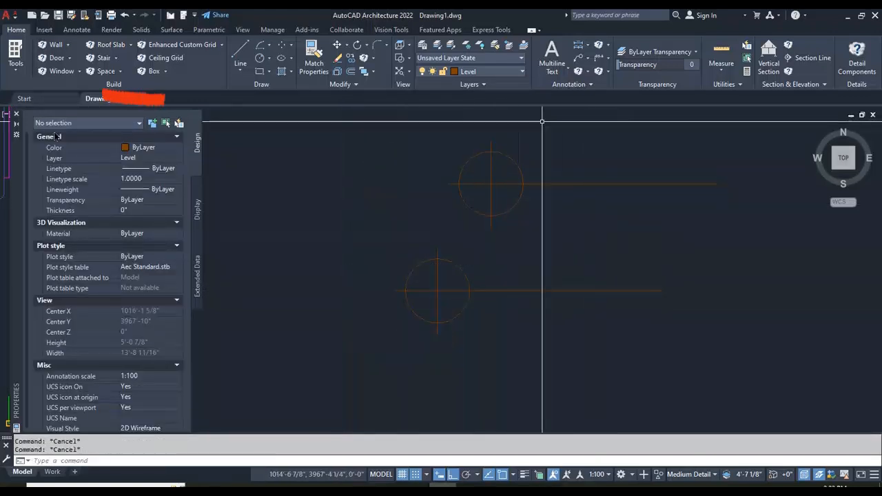
Step: Set the current object color to index color 8 instead of ByLayer
left_click(175, 148)
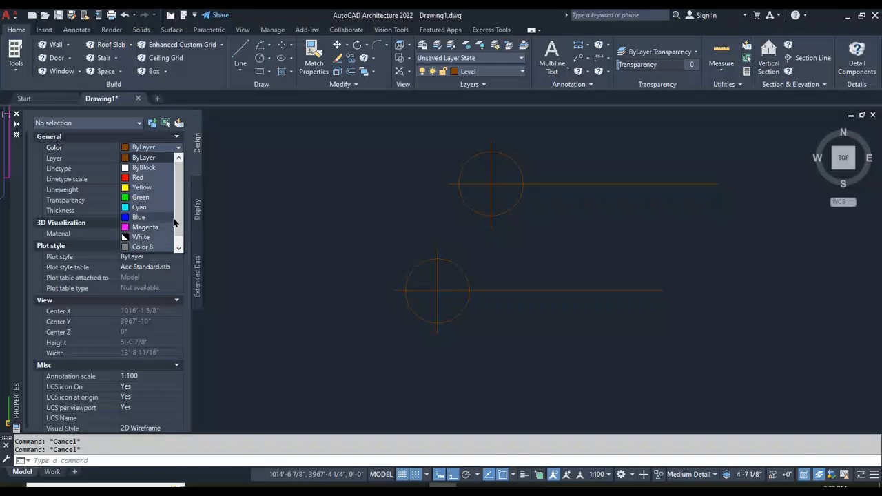
scroll(165, 216, "down", 1)
left_click(148, 246)
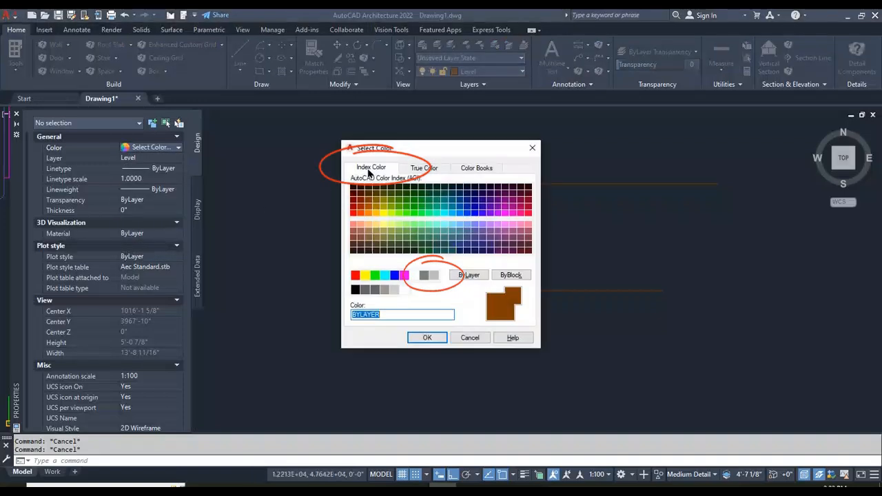
left_click(423, 276)
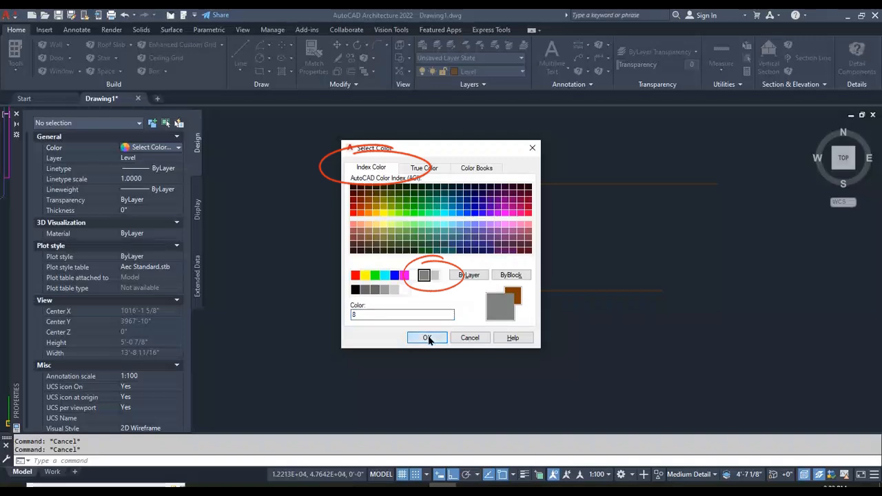
left_click(427, 337)
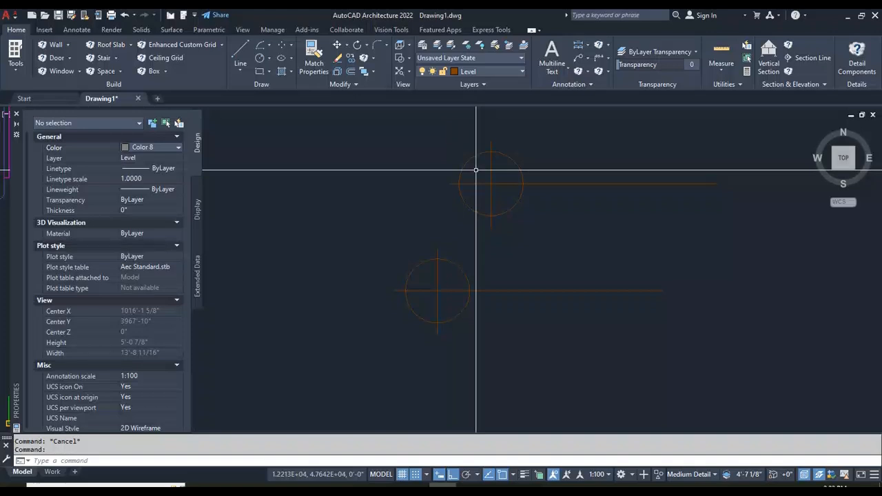
Step: Hatch the upper-left and lower-right quarters of the upper circle with the SOLID pattern
scroll(392, 241, "down", 2)
scroll(452, 199, "up", 2)
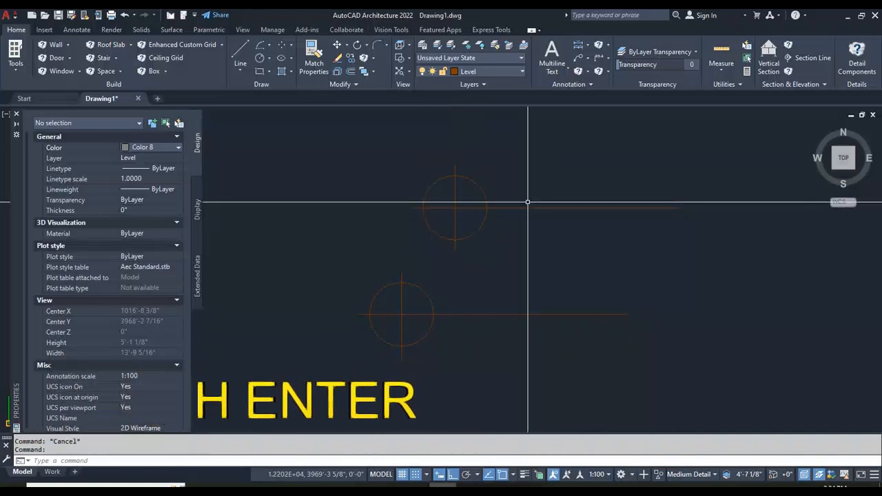
key("Return")
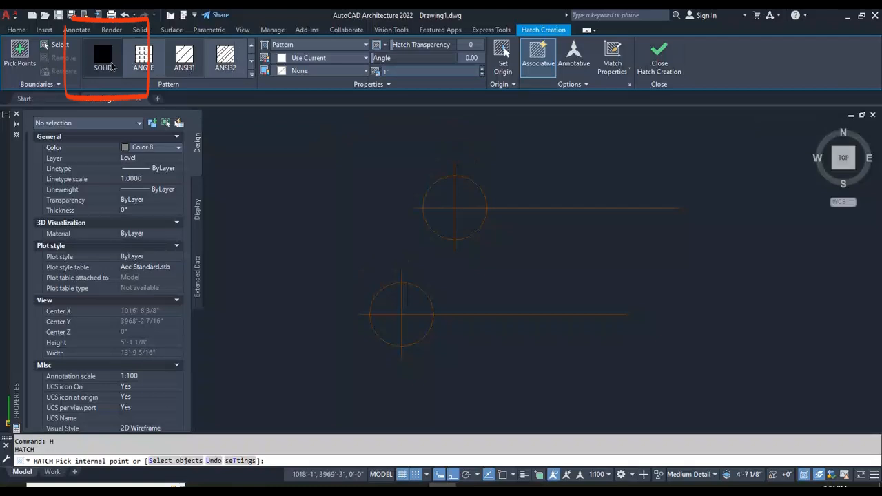
left_click(110, 64)
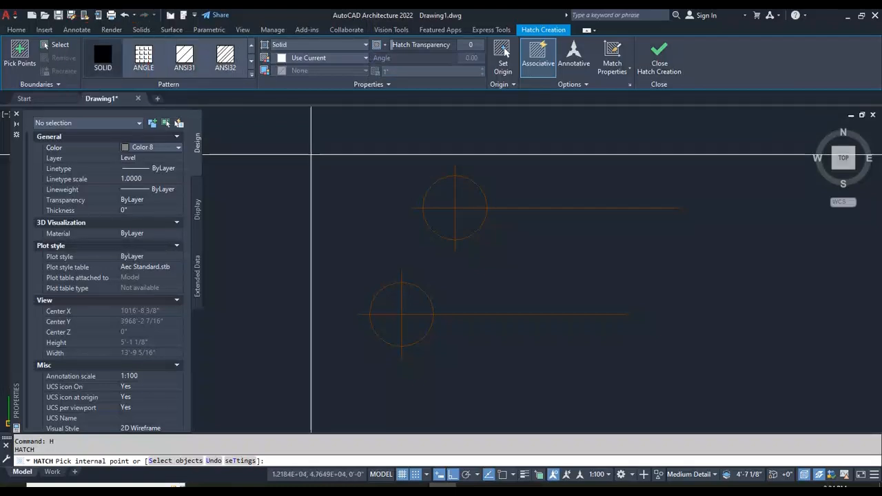
left_click(444, 195)
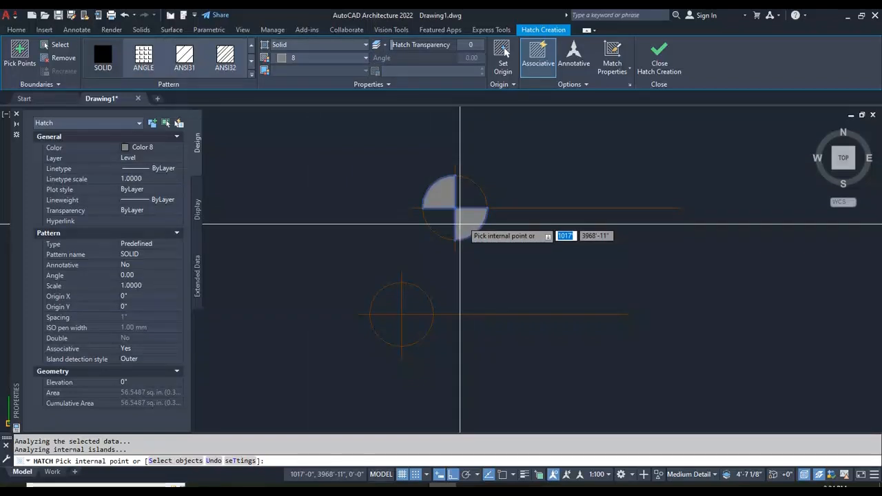
left_click(460, 224)
key("Escape")
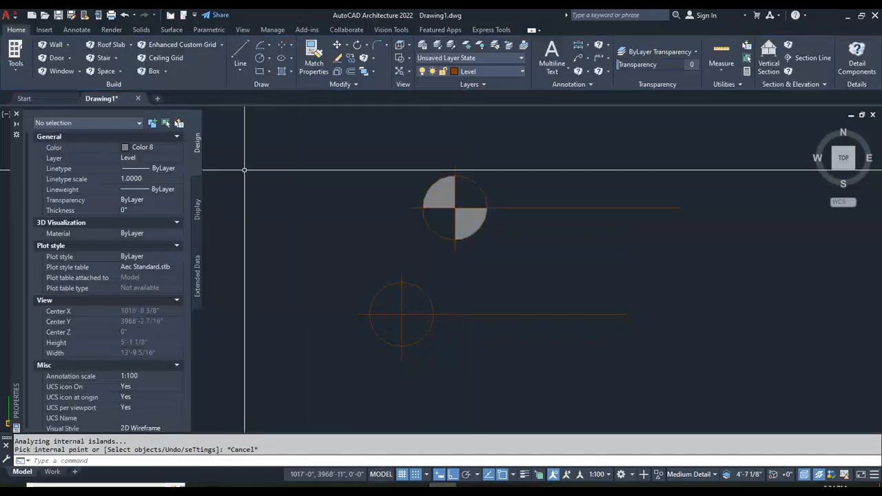
Step: Reapply index color 8 as the current object color through the color selection dialog
left_click(166, 149)
left_click(166, 148)
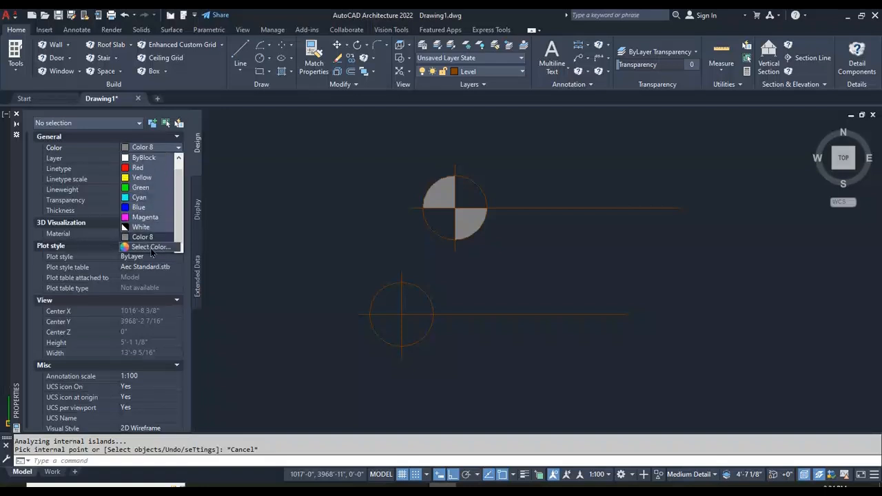
left_click(150, 248)
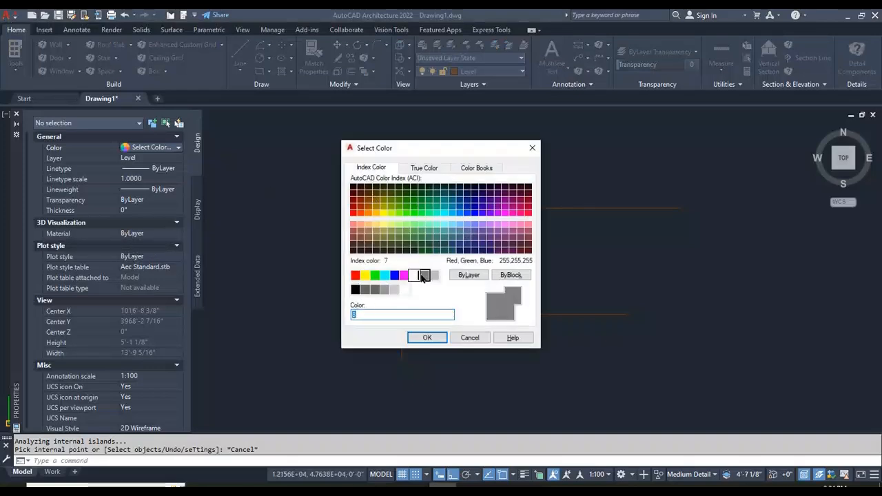
left_click(426, 337)
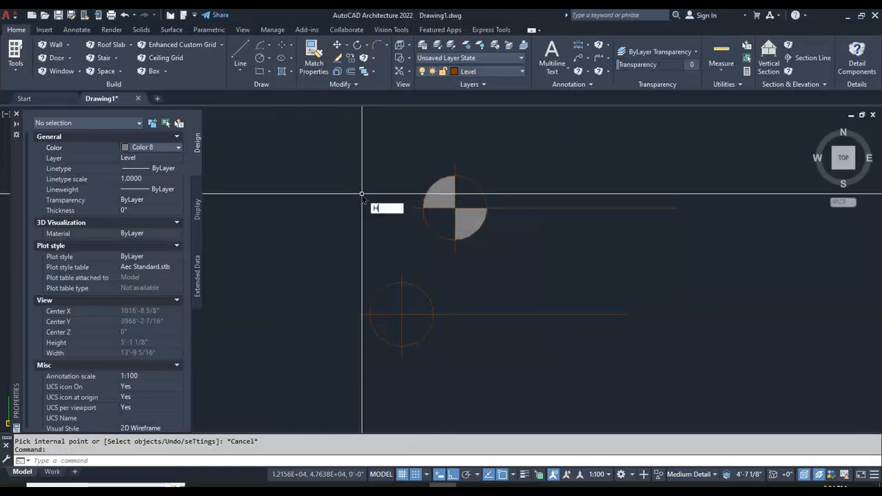
Step: Hatch the upper-left and lower-right quarters of the lower circle with the SOLID pattern in color 8
key("Return")
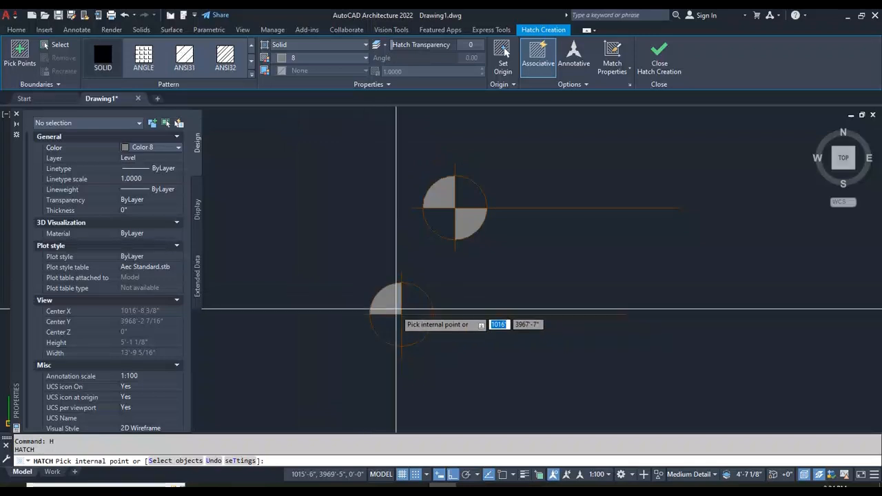
left_click(396, 309)
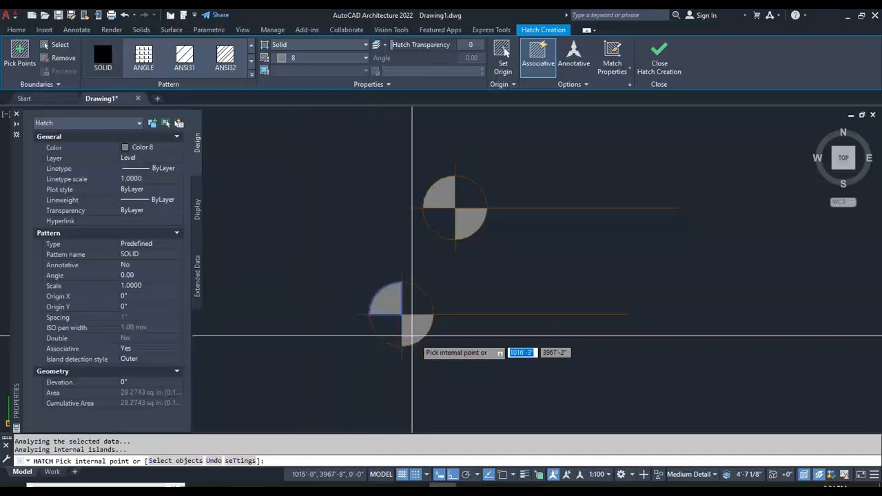
left_click(411, 337)
key("Return")
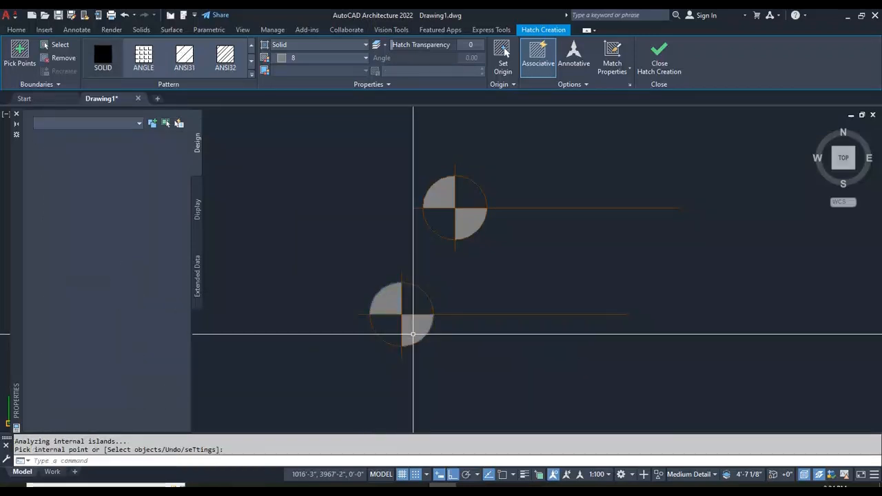
scroll(494, 256, "down", 2)
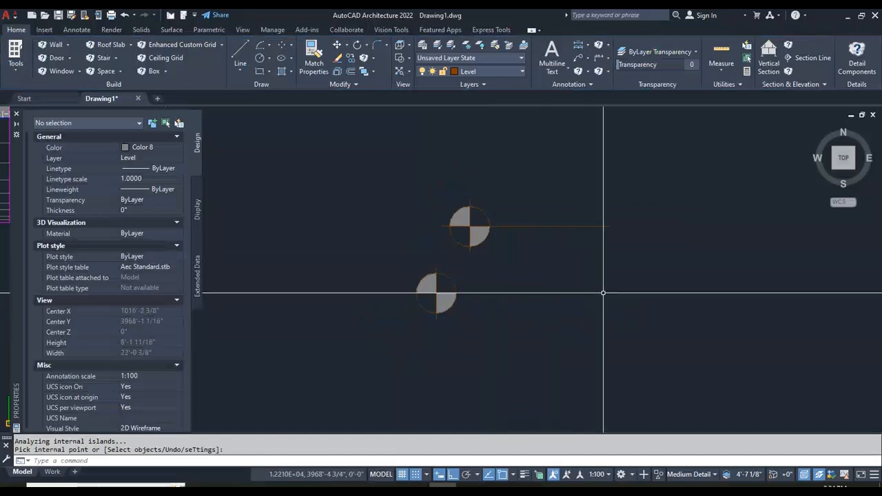
scroll(483, 276, "down", 2)
scroll(481, 235, "up", 5)
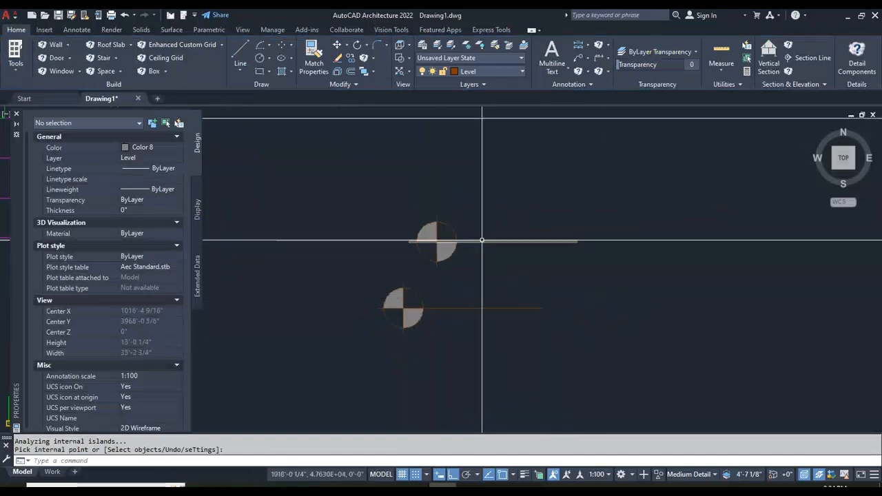
scroll(481, 236, "down", 6)
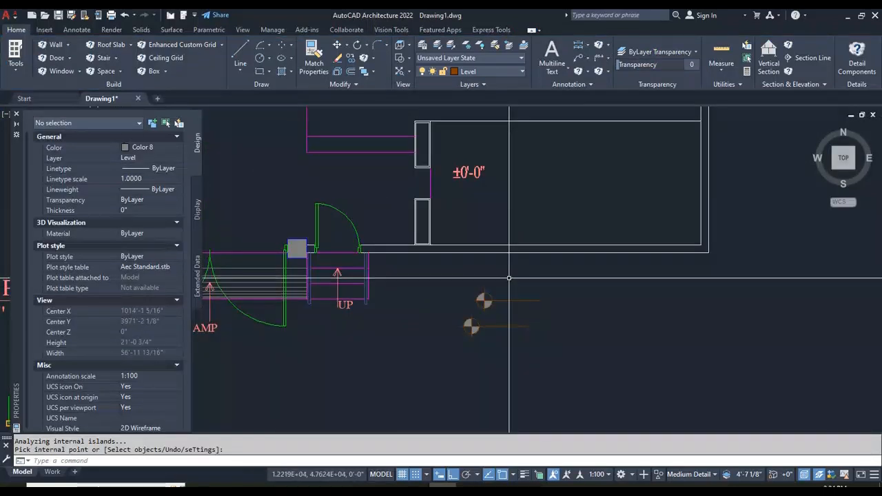
scroll(472, 199, "down", 3)
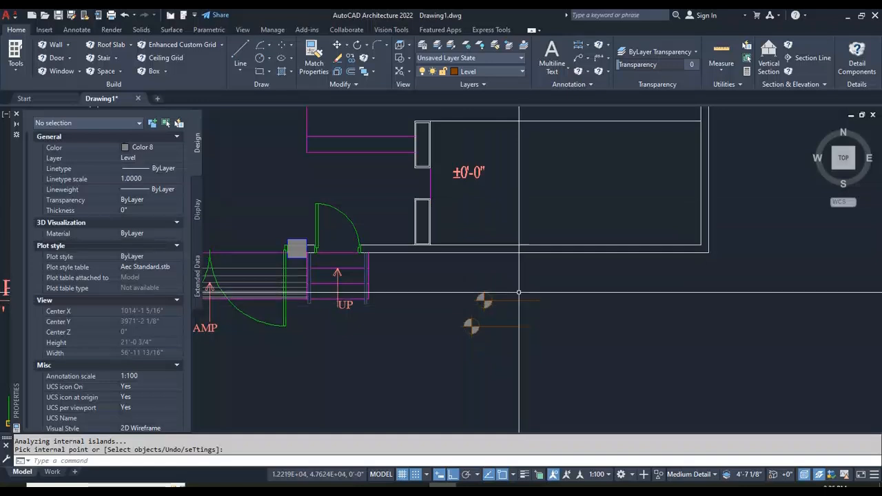
scroll(499, 310, "up", 3)
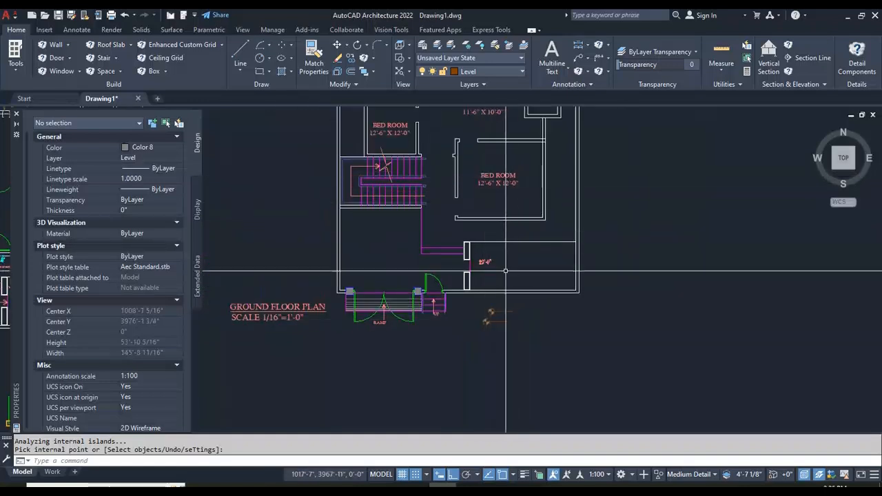
scroll(496, 307, "up", 7)
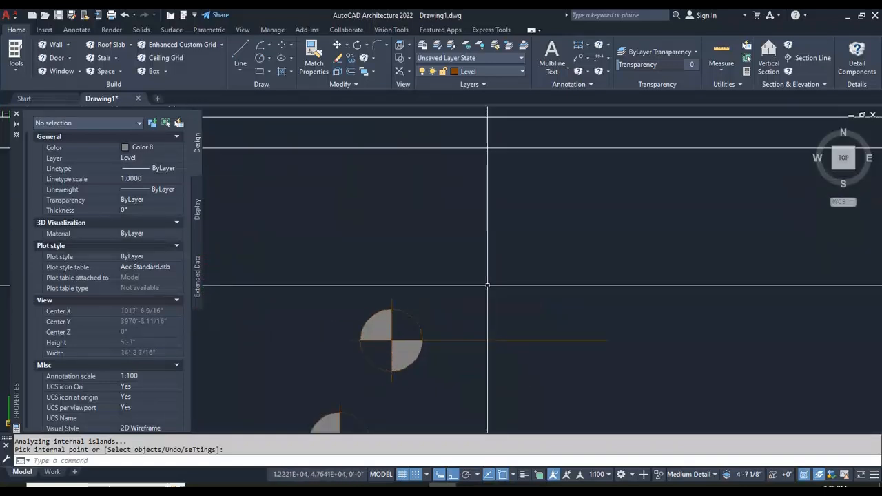
Step: Copy the BED ROOM 12'-6" X 12'-0" label straight down, to just above the two floor level symbols
type("O")
key("Return")
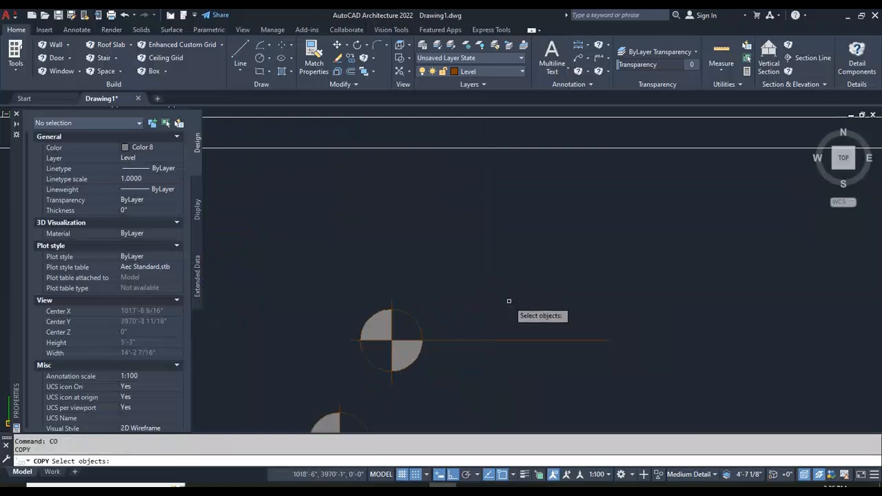
scroll(512, 324, "down", 4)
left_click(527, 133)
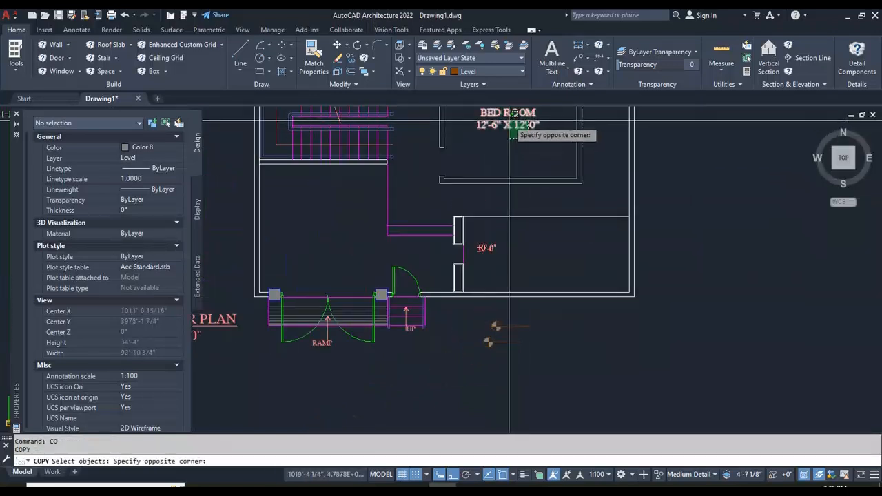
left_click(508, 116)
key("Return")
left_click(539, 127)
scroll(538, 317, "up", 3)
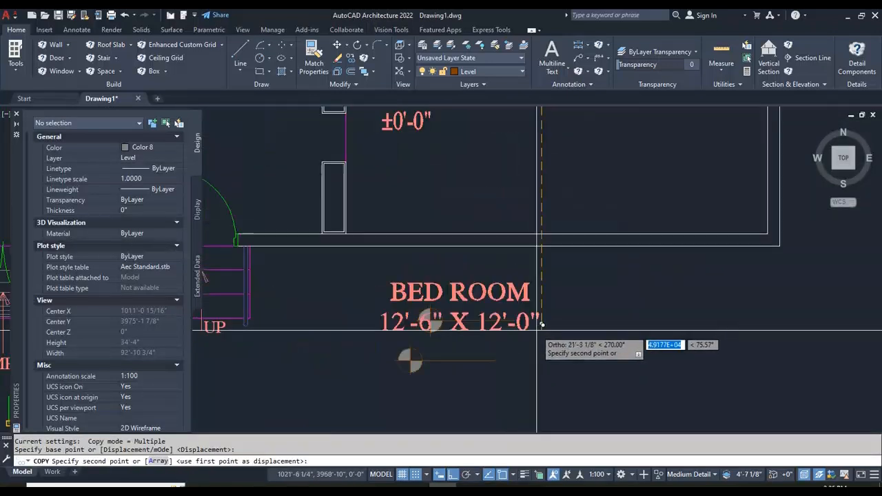
left_click(538, 292)
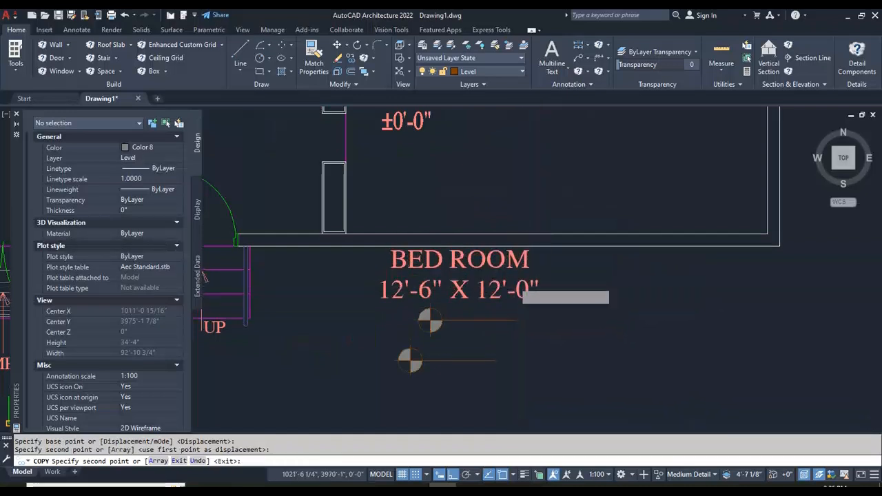
key("Escape")
key("Escape")
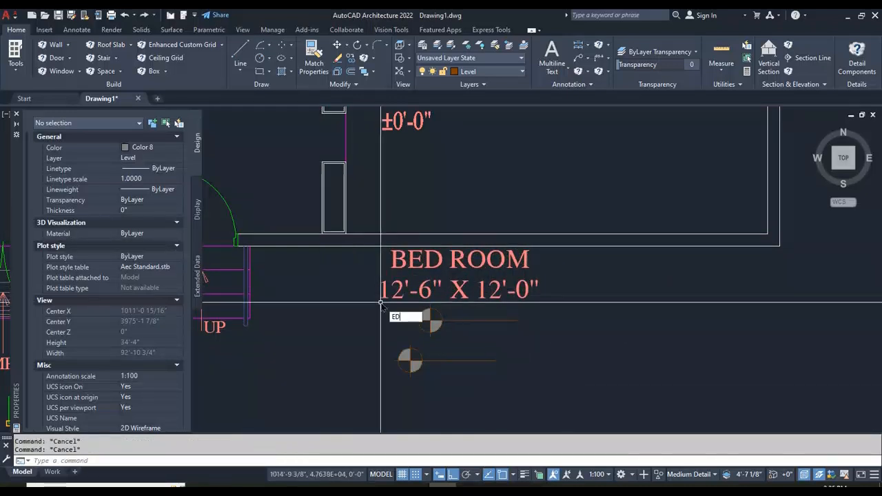
Step: Replace the whole text of the copied bedroom label with 0'-0"
key("Return")
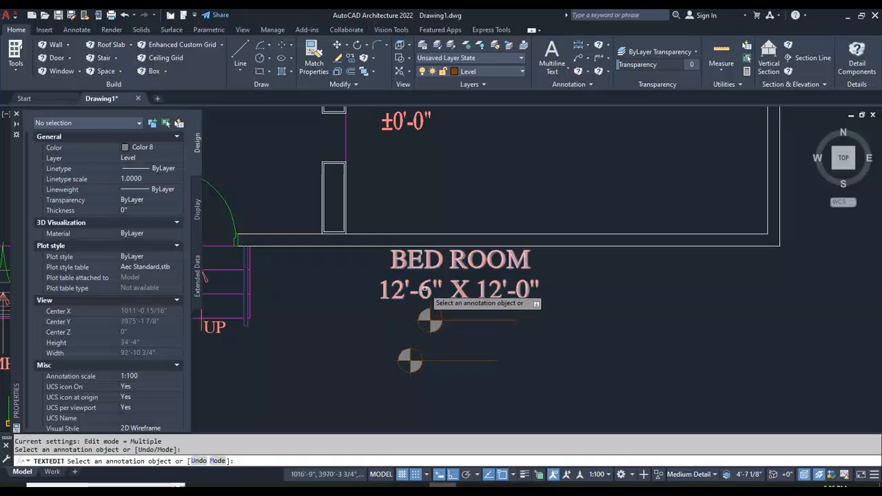
left_click(427, 291)
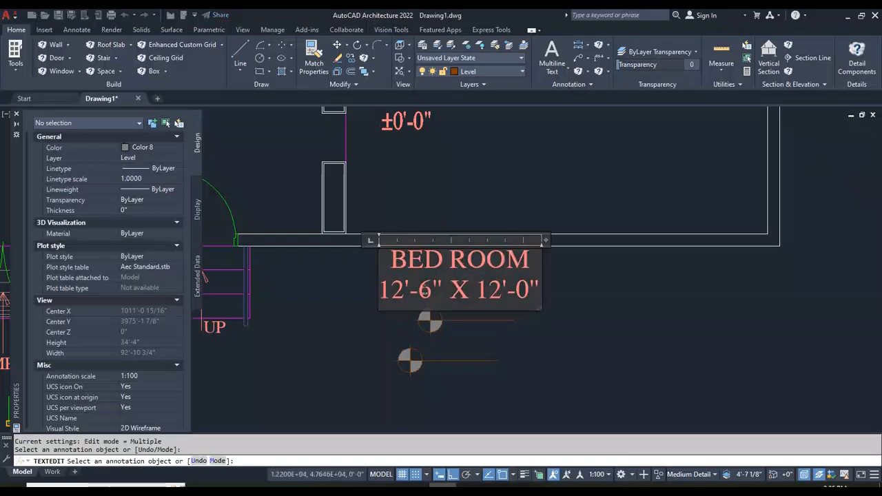
key("BackSpace")
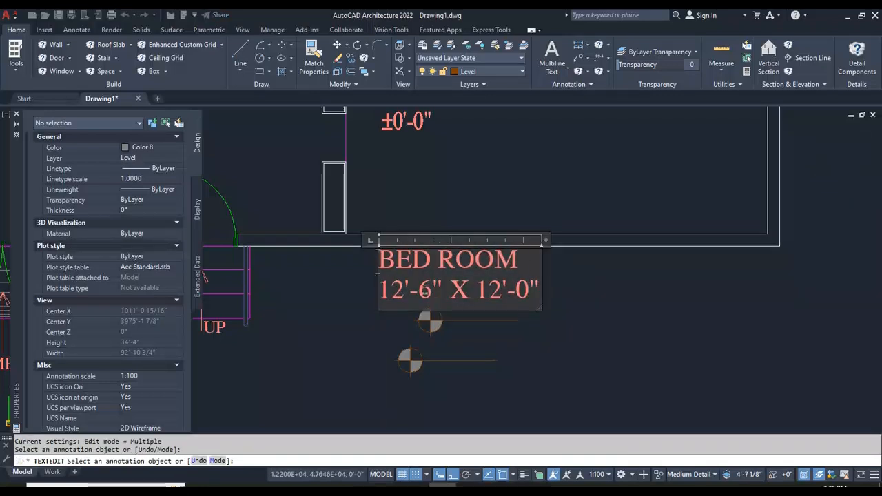
type("0'-0\"BED")
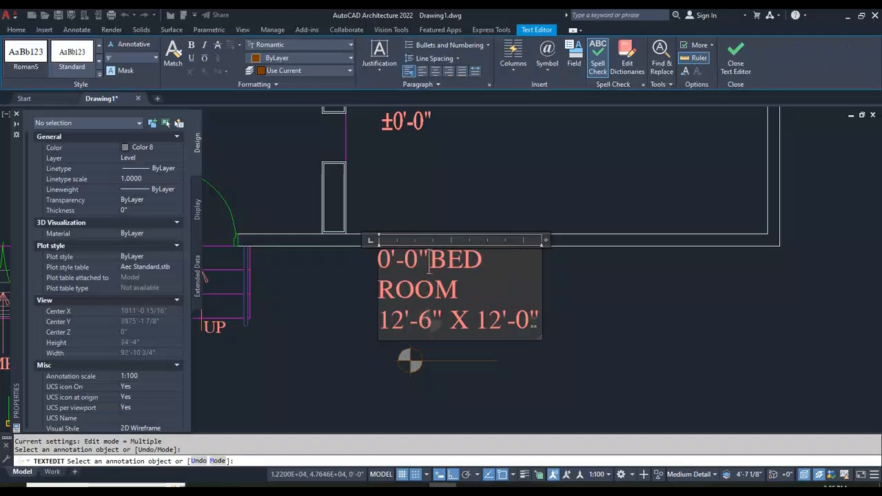
left_click_drag(539, 324, 418, 295)
key("Delete")
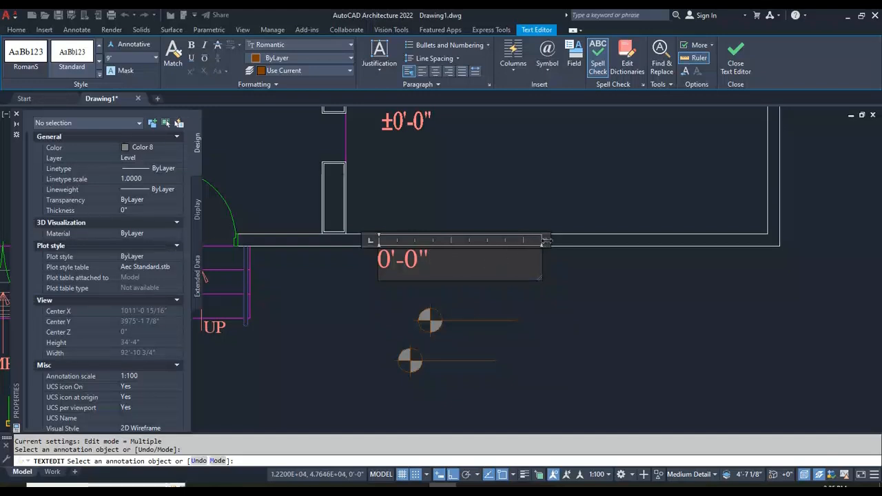
Step: Narrow the 0'-0" text frame to fit its content, center the text, and finish the text edit
left_click_drag(545, 241, 441, 243)
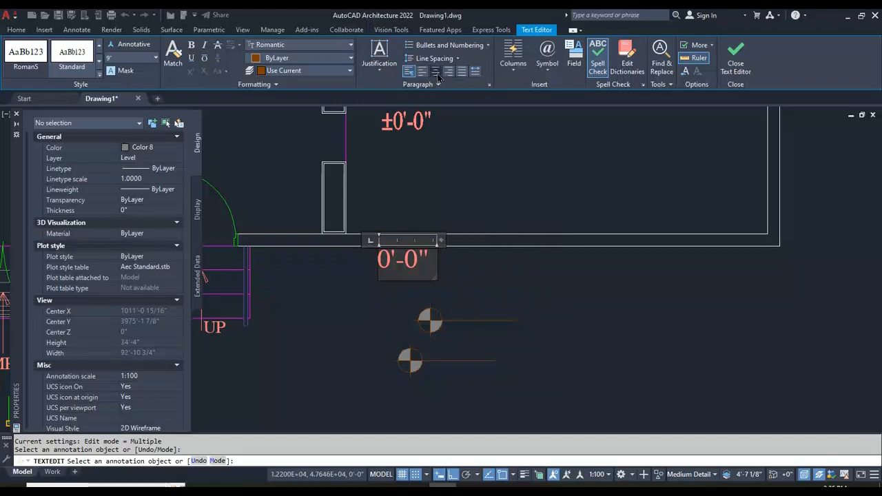
left_click(567, 305)
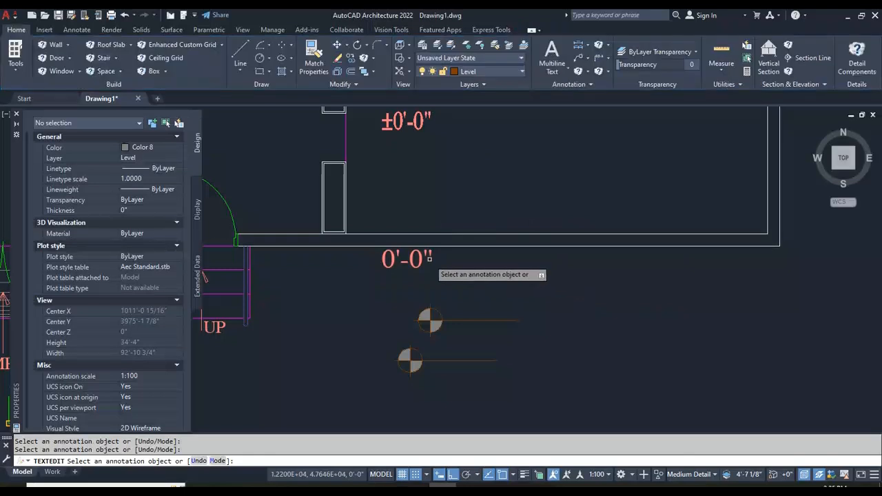
key("Escape")
Step: Assign the 0'-0" text below the plan to the Level layer
left_click(413, 259)
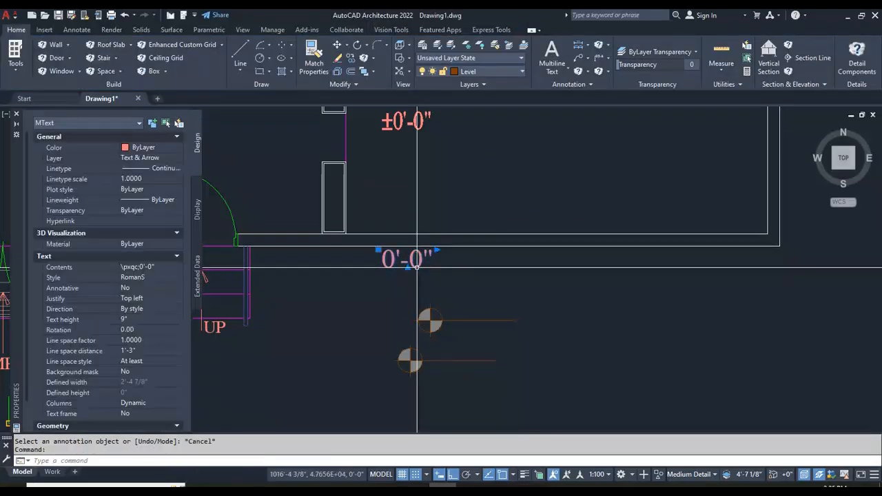
left_click(493, 71)
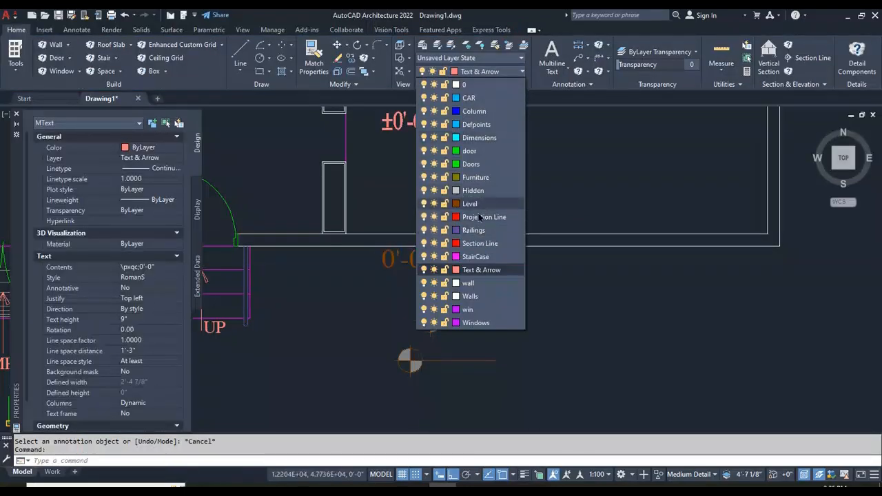
left_click(475, 258)
key("Escape")
Step: Move the 0'-0" text onto the horizontal line of the upper level symbol, with Ortho off
type("m")
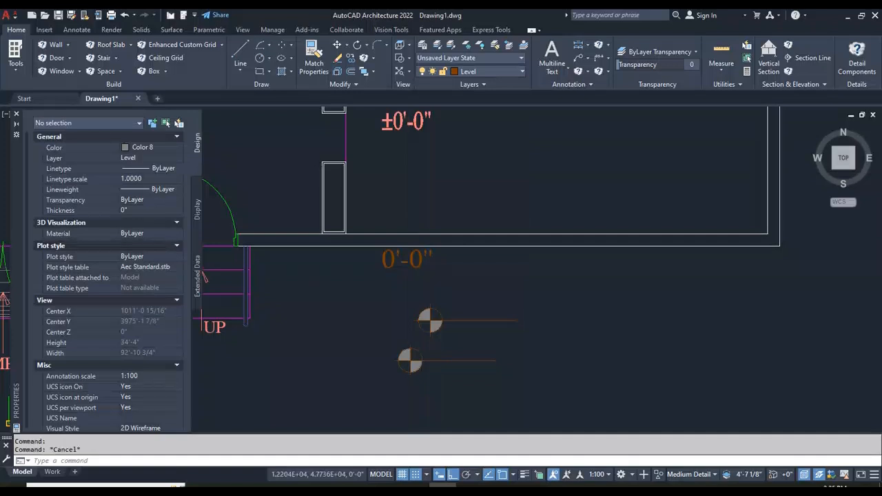
key("Return")
left_click(411, 265)
key("Return")
left_click(429, 320)
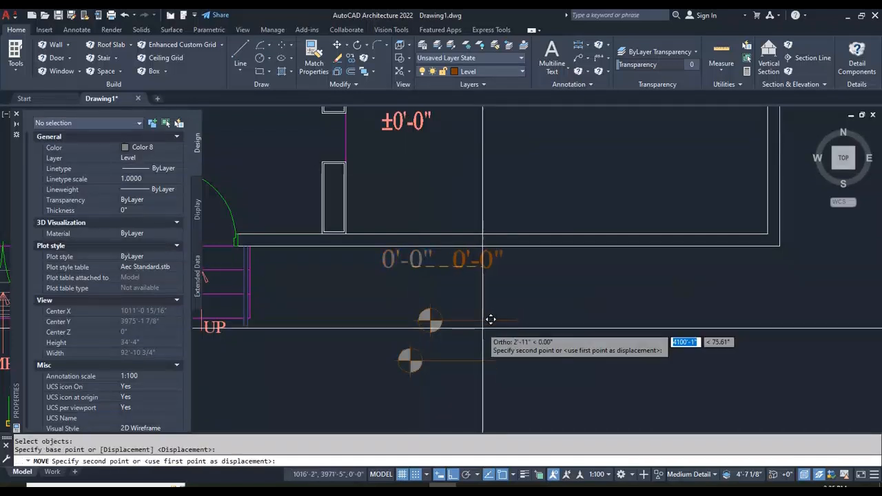
key("F8")
scroll(489, 316, "up", 6)
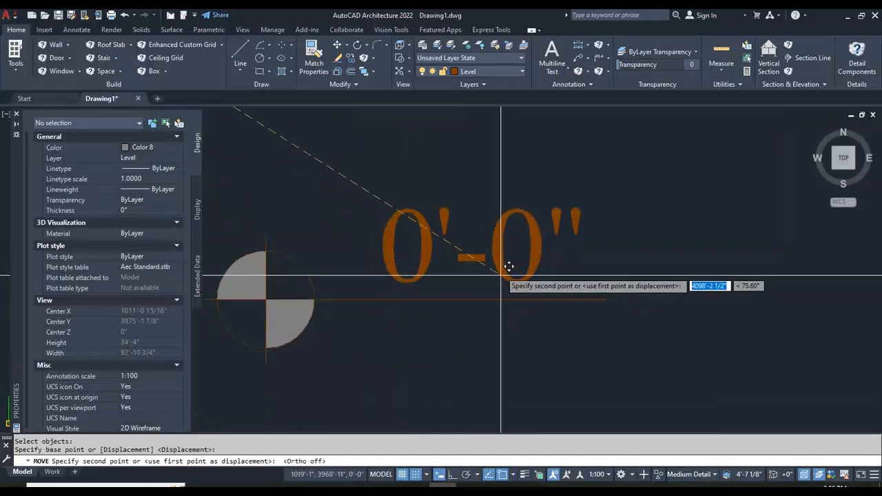
left_click(502, 283)
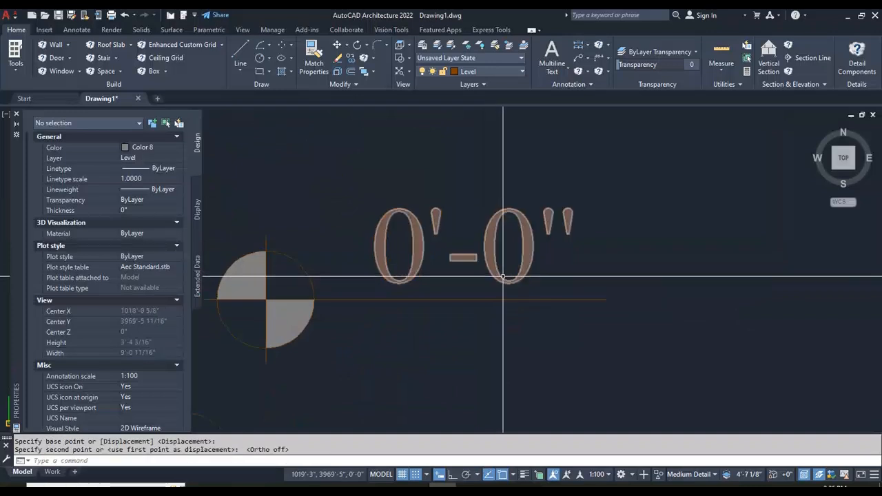
scroll(554, 318, "down", 5)
scroll(526, 309, "up", 5)
key("Escape")
key("Escape")
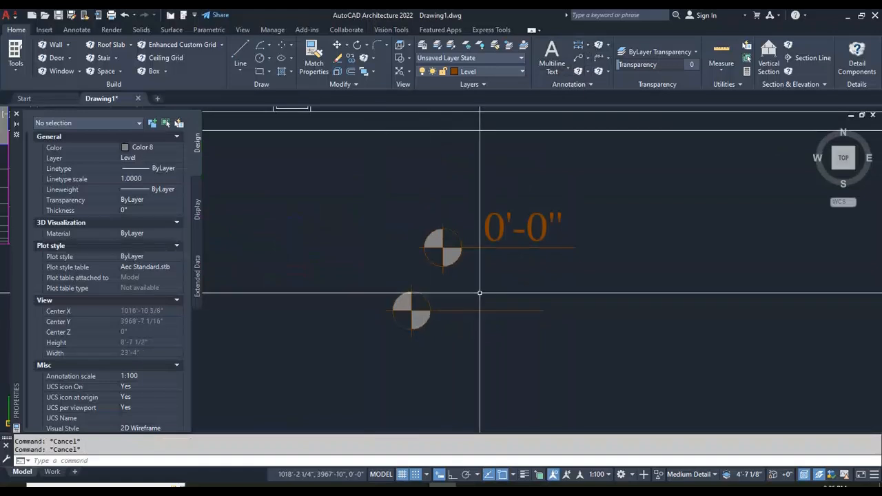
Step: Compare the 0'-0" text at the upper level symbol with the ±0'-0" label inside the plan
scroll(476, 292, "down", 5)
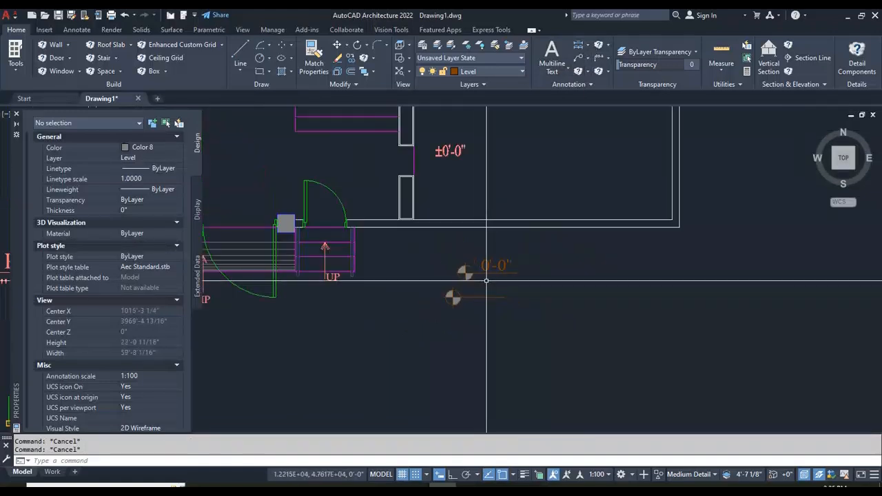
scroll(498, 220, "up", 5)
scroll(482, 248, "down", 5)
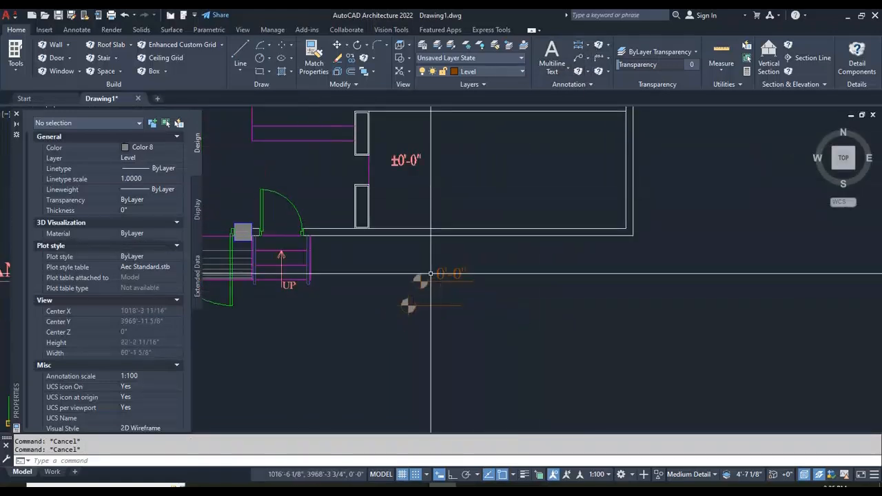
scroll(467, 273, "up", 6)
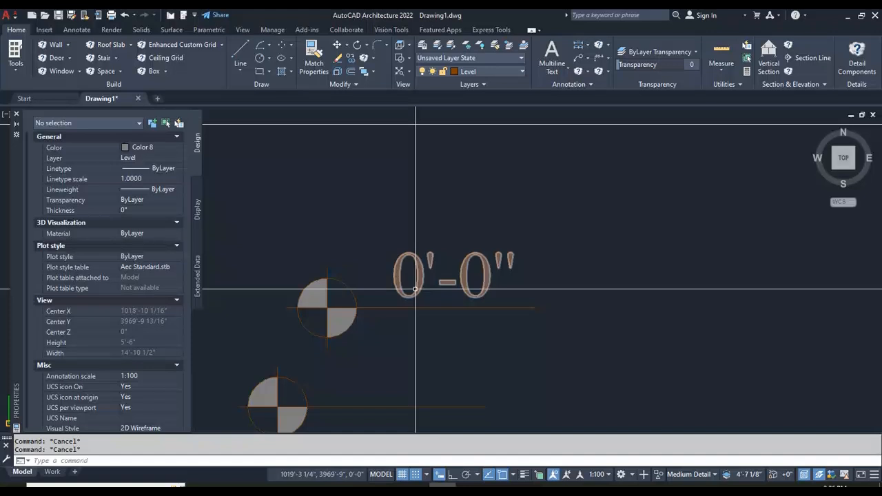
scroll(434, 317, "down", 5)
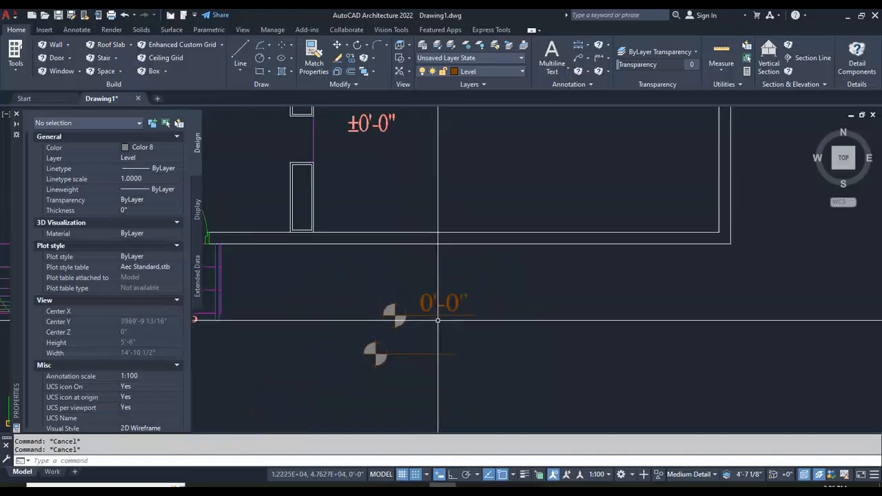
scroll(344, 120, "up", 5)
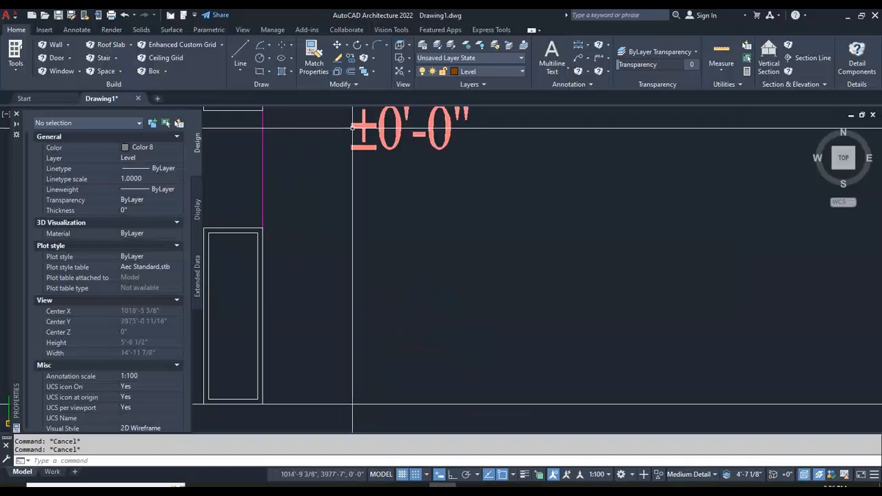
scroll(385, 173, "down", 4)
scroll(390, 173, "up", 5)
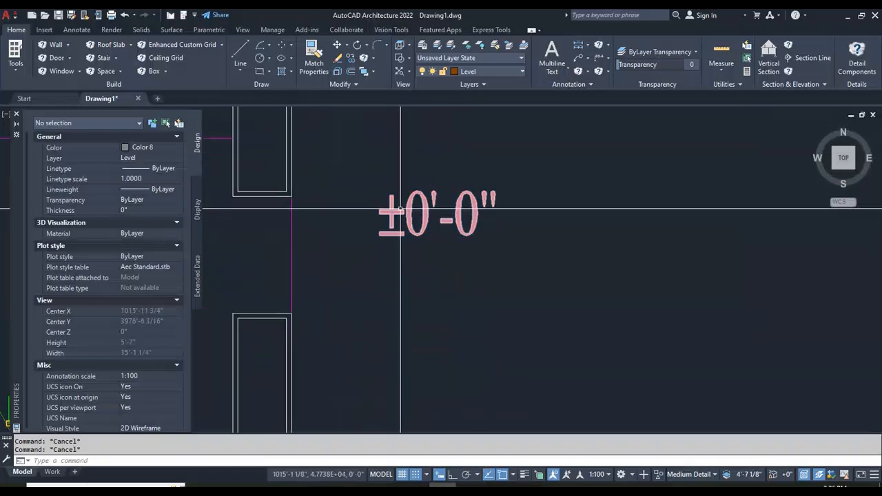
scroll(401, 209, "down", 8)
scroll(417, 261, "up", 3)
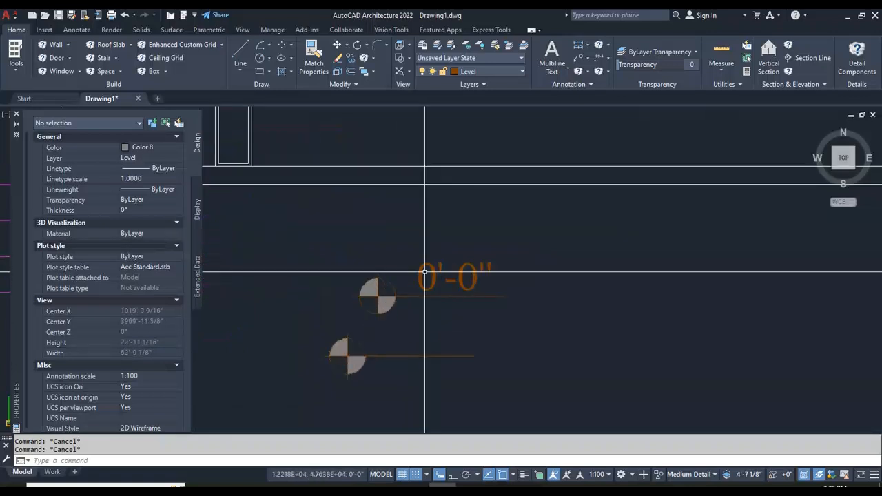
scroll(427, 272, "up", 3)
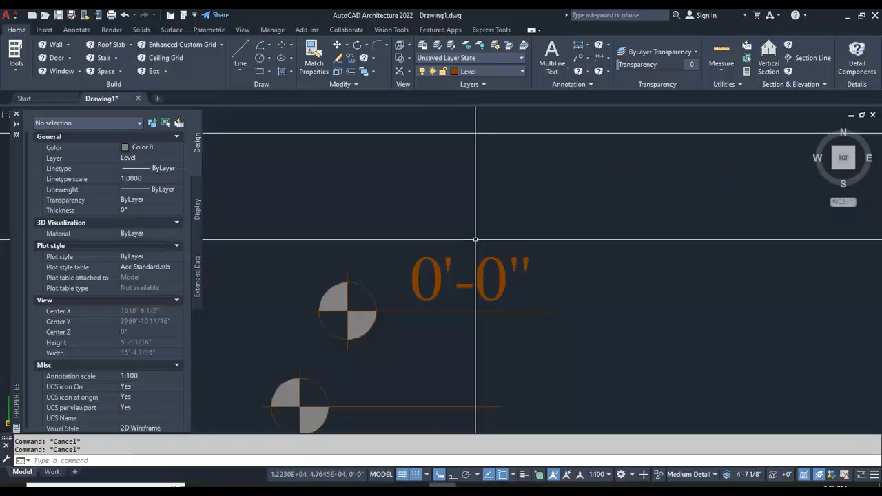
Step: Insert a Plus/Minus symbol in front of the 0'-0" text at the upper level symbol
key("Return")
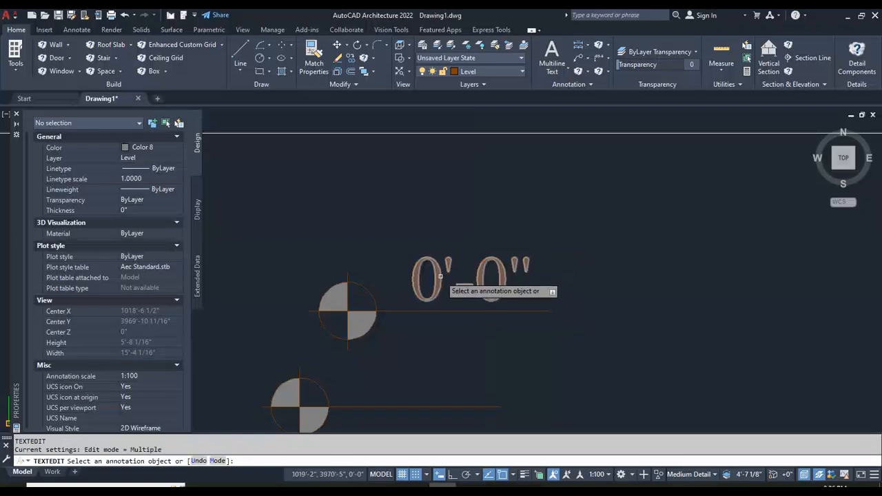
left_click(442, 283)
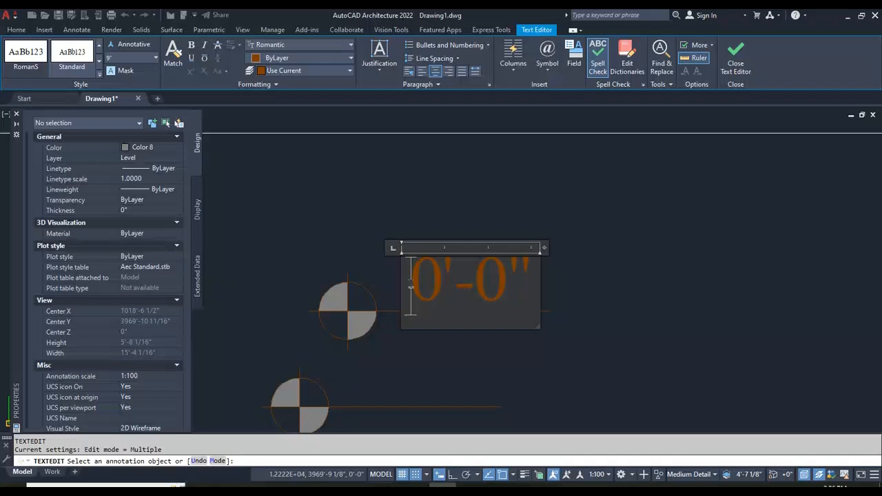
left_click(550, 69)
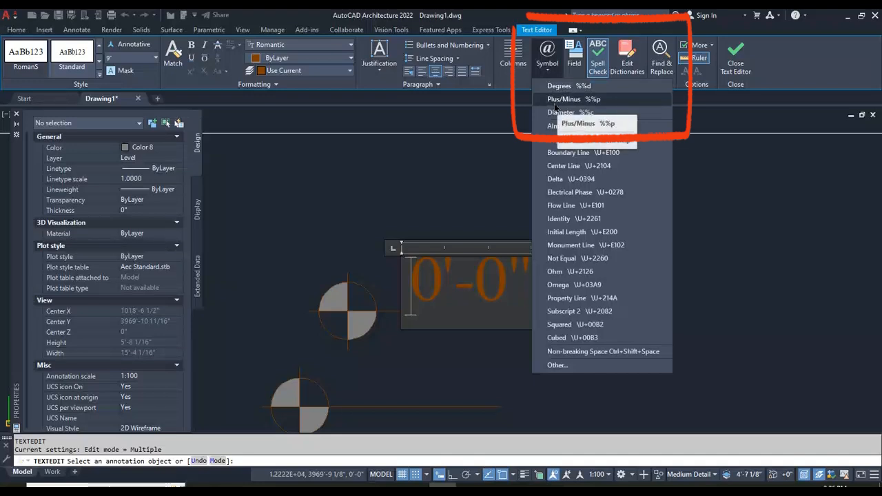
left_click(566, 100)
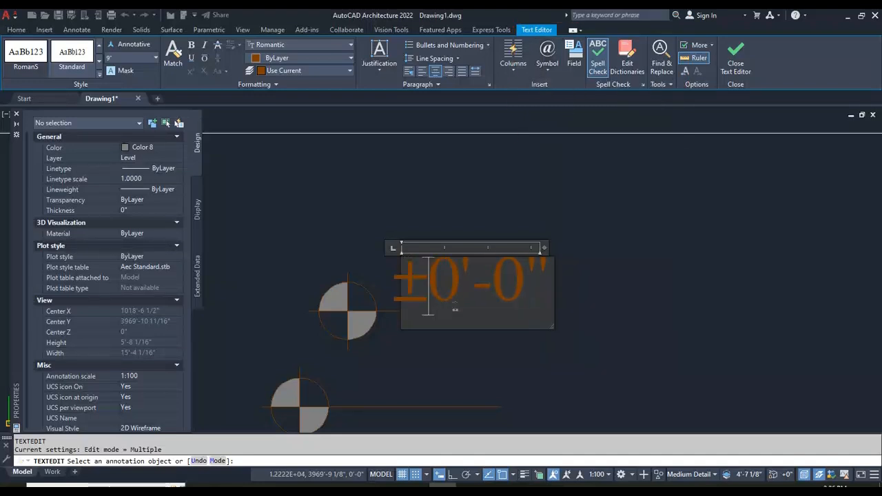
Step: Widen the frame of the ±0'-0" text to fit its content and finish the text edit
left_click_drag(544, 247, 604, 248)
key("ctrl+a")
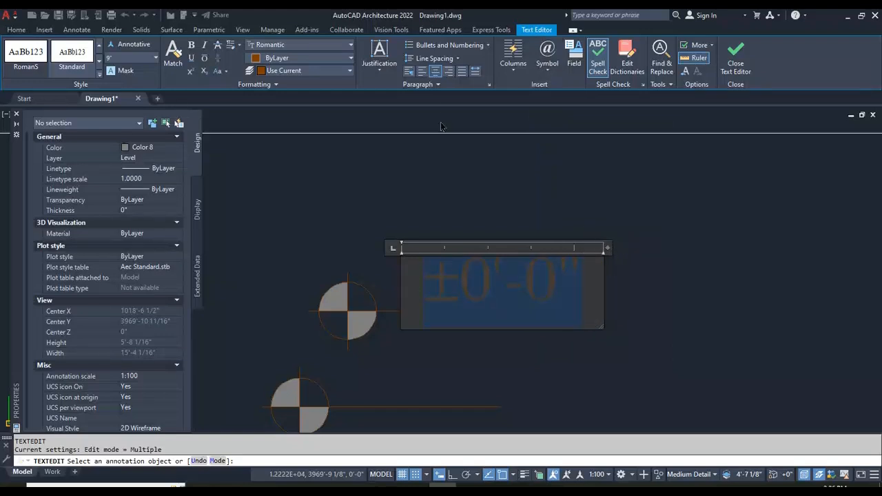
left_click(409, 71)
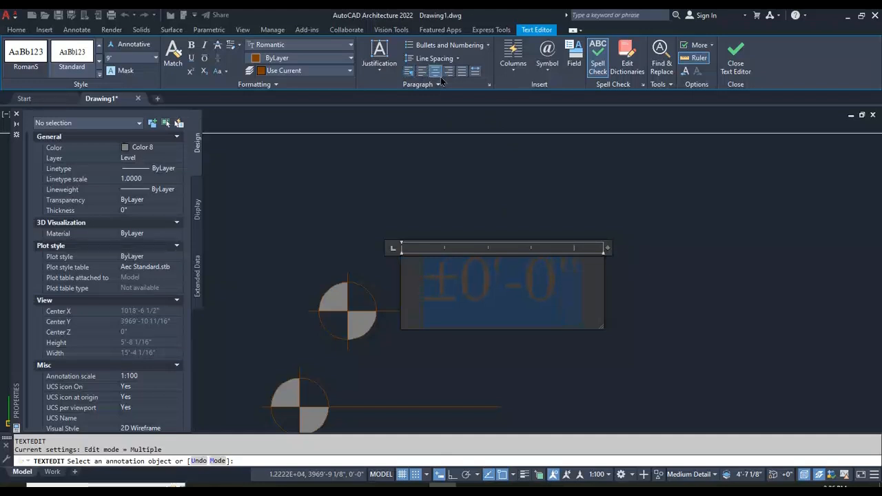
left_click(603, 216)
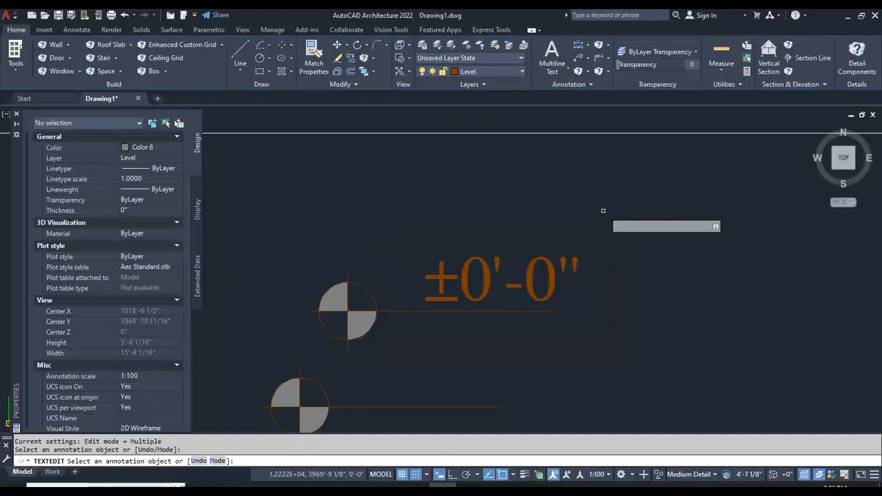
key("Escape")
key("Escape")
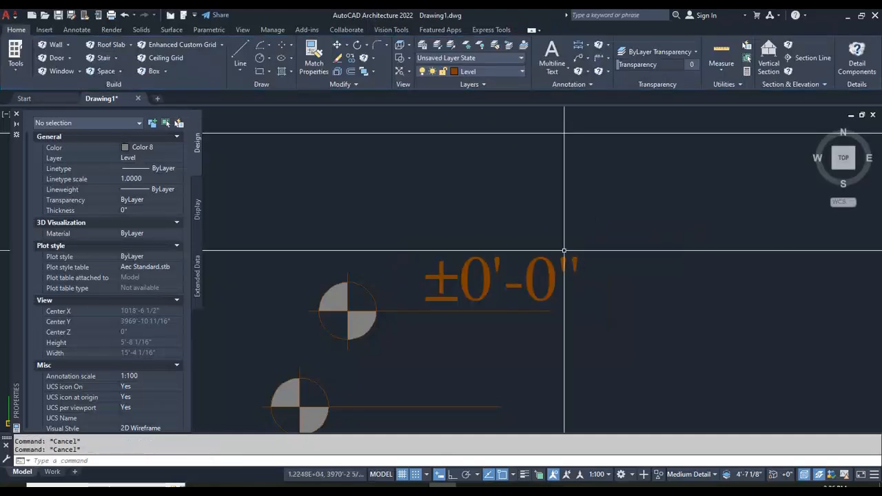
Step: Move the ±0'-0" text back over the horizontal line of the upper level symbol
type("m")
key("Return")
left_click(577, 269)
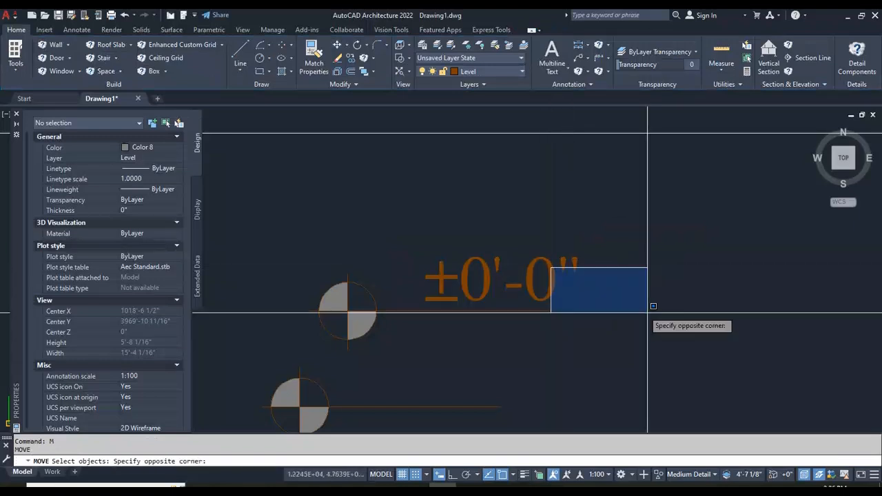
left_click(522, 270)
key("Return")
left_click(699, 342)
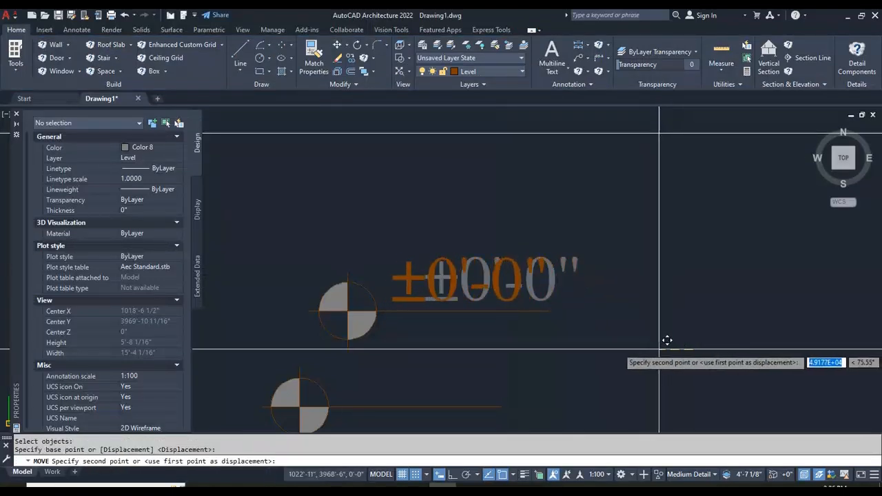
key("Escape")
Step: Add a 0'-0" multiline text beside the lower level symbol, with its frame widened to 5'-8"
scroll(593, 286, "down", 5)
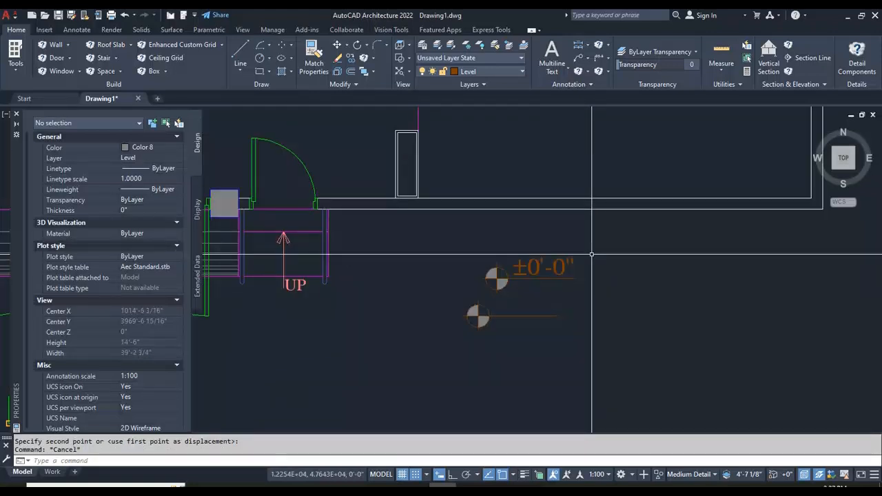
scroll(579, 144, "down", 2)
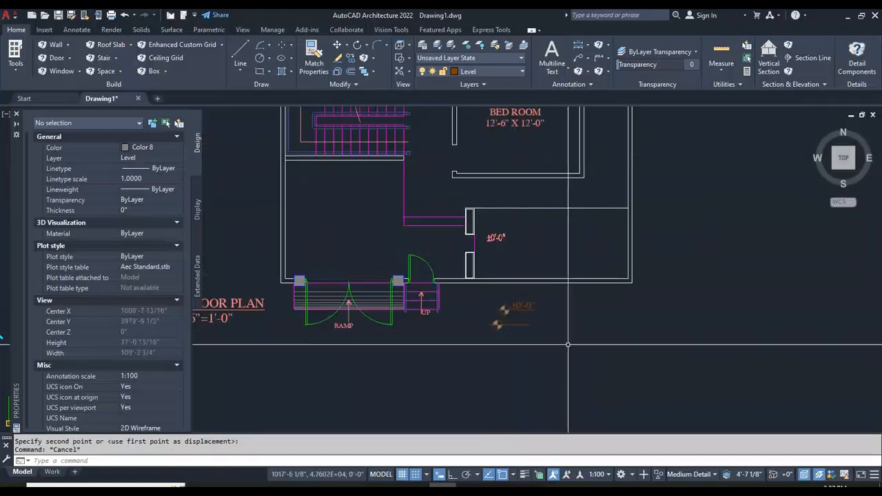
scroll(524, 316, "up", 8)
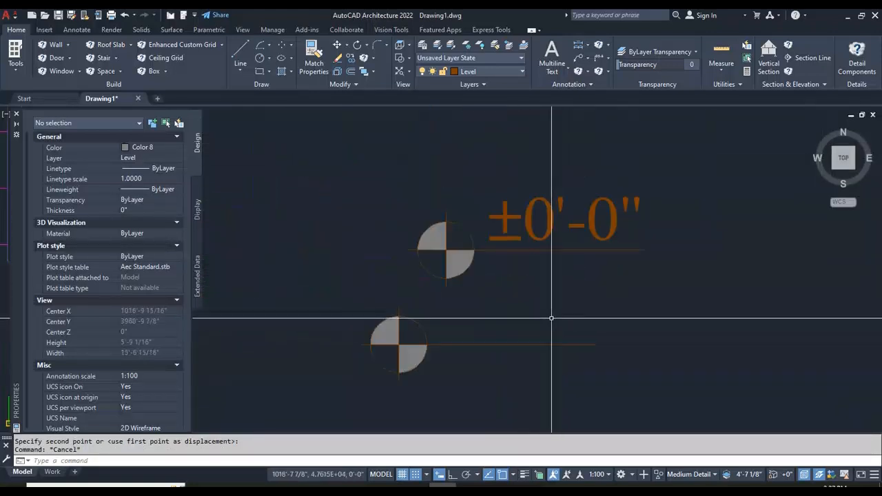
left_click(568, 72)
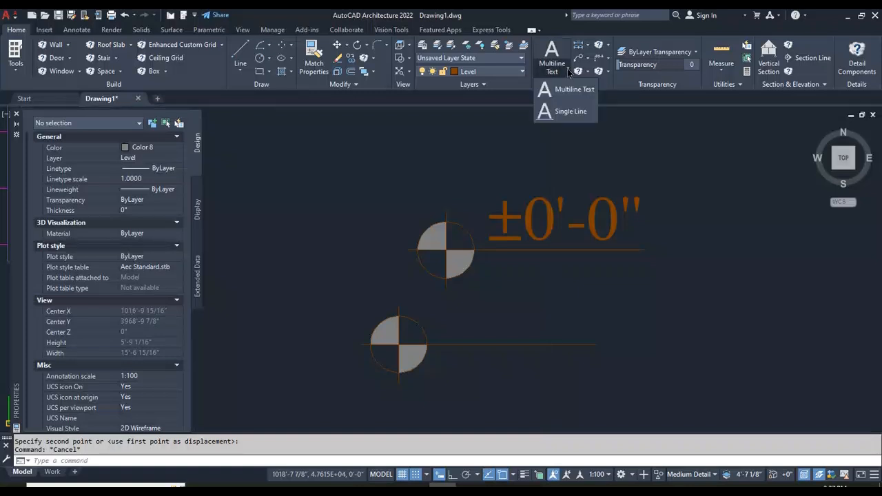
left_click(560, 88)
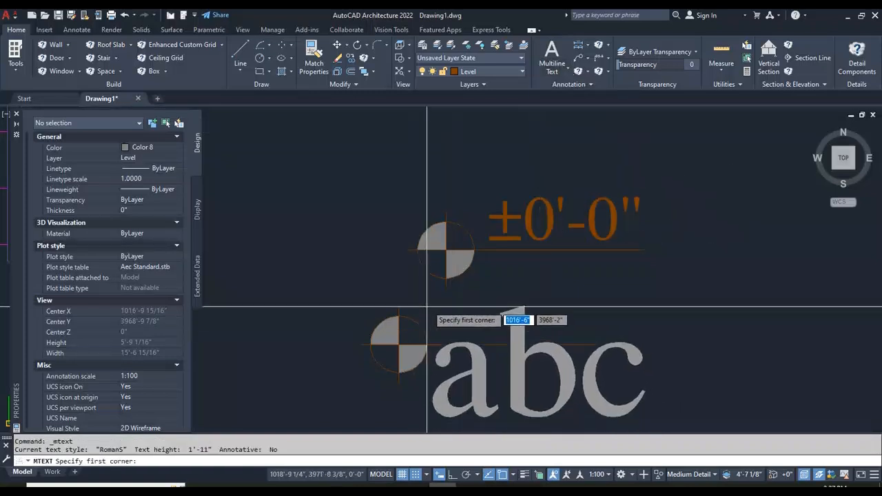
left_click(436, 297)
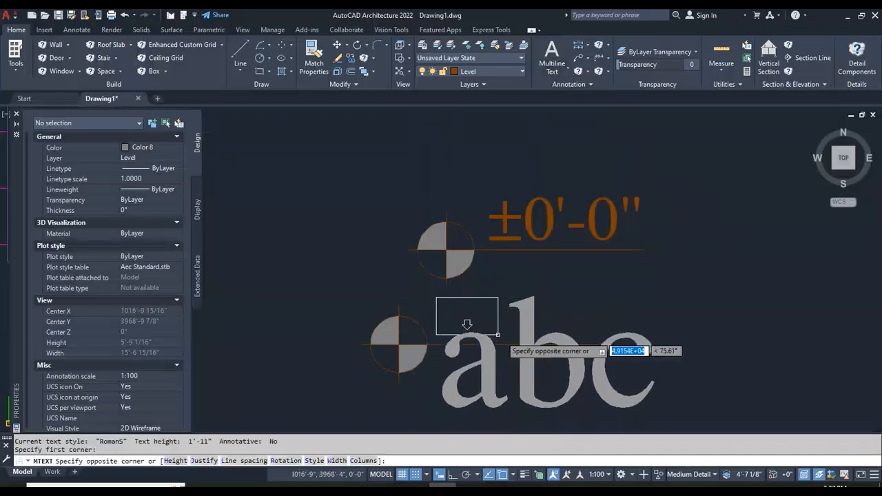
left_click(577, 334)
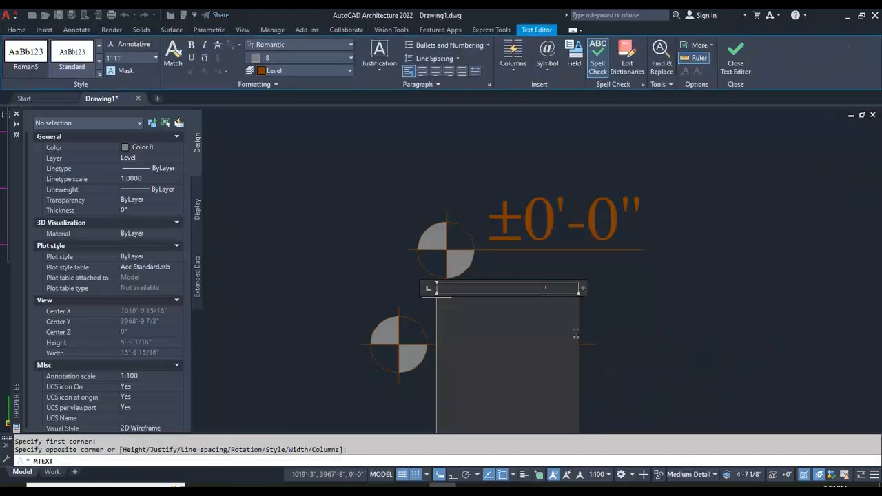
type("0'0\"")
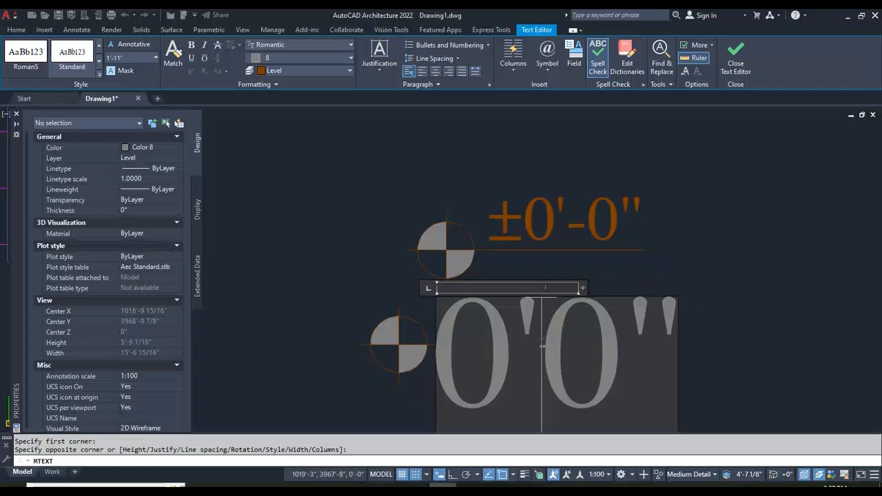
type("-")
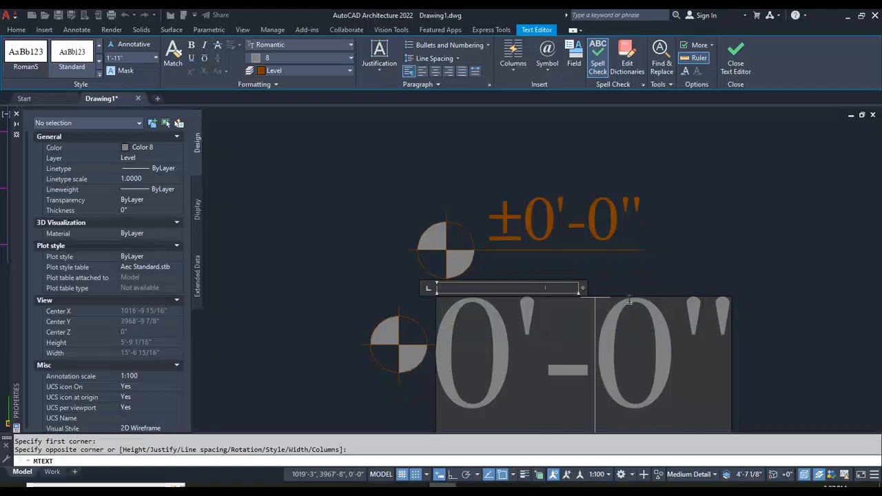
left_click_drag(585, 288, 763, 291)
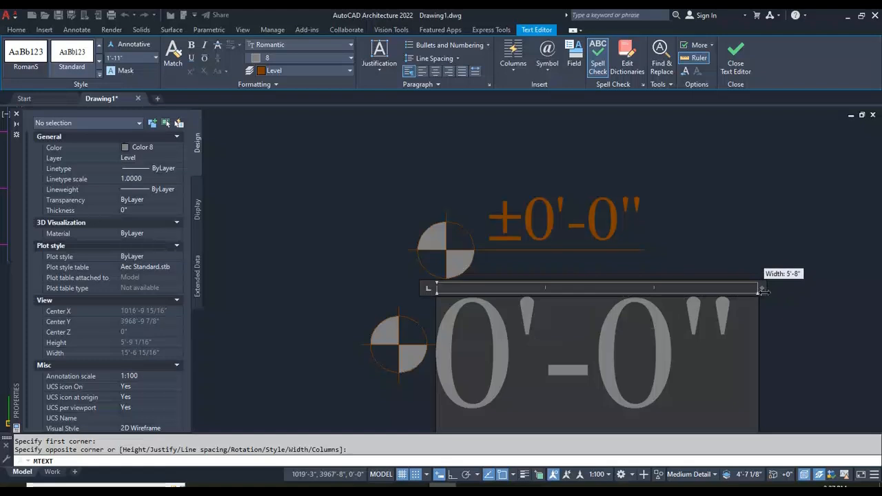
left_click(769, 261)
Step: Set the color of the 0'-0" text at the lower level symbol to ByLayer
scroll(658, 243, "down", 6)
scroll(684, 261, "up", 4)
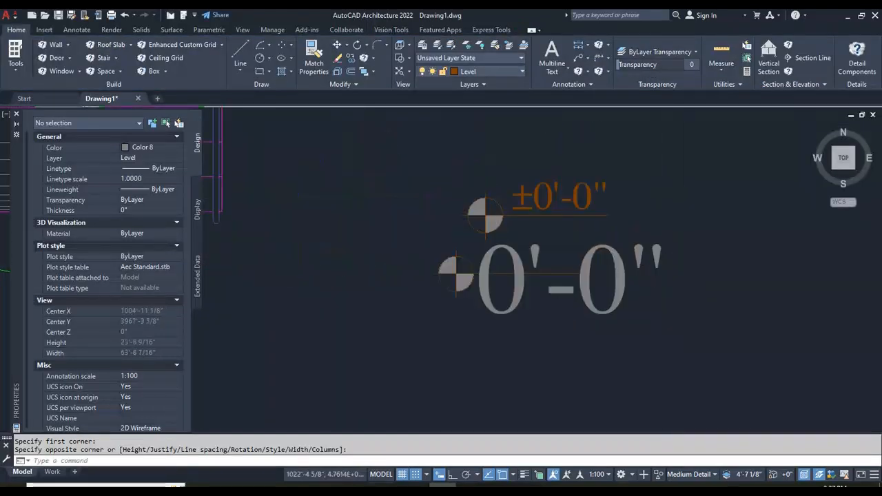
left_click(623, 293)
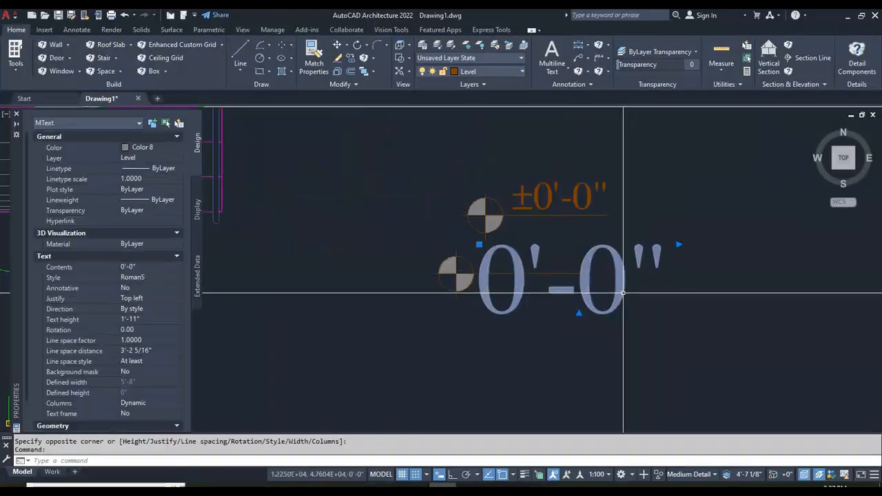
left_click(505, 72)
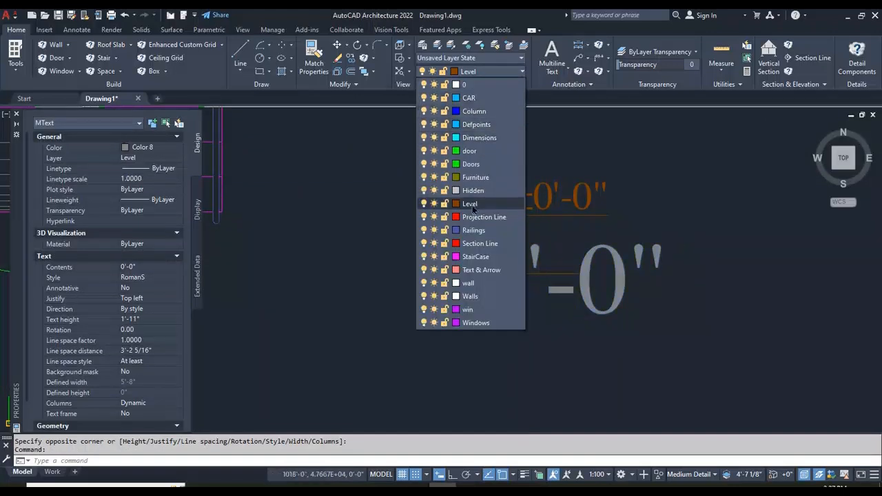
left_click(175, 148)
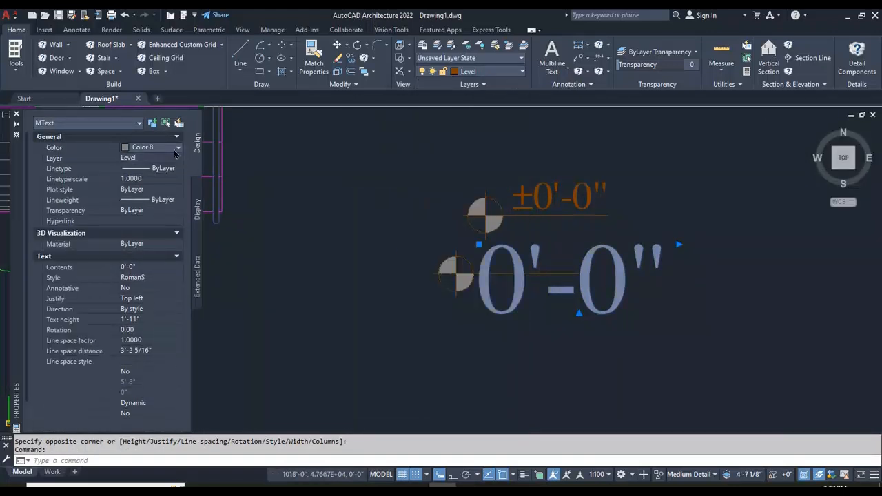
left_click(177, 148)
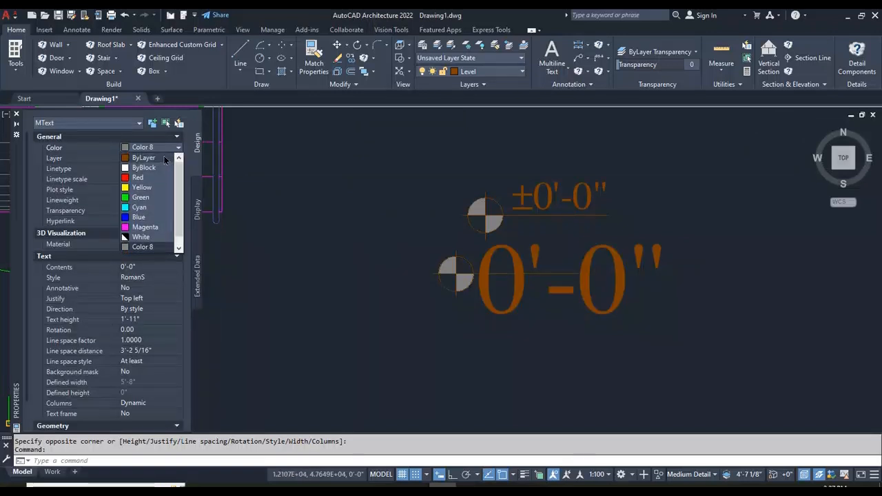
left_click(166, 156)
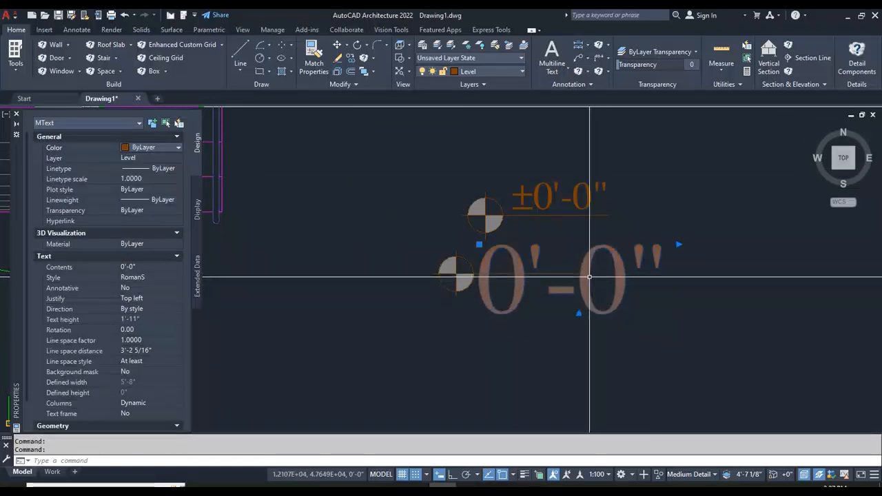
Step: Try a text height of 6" on the 0'-0" text at the lower level symbol
left_click(145, 321)
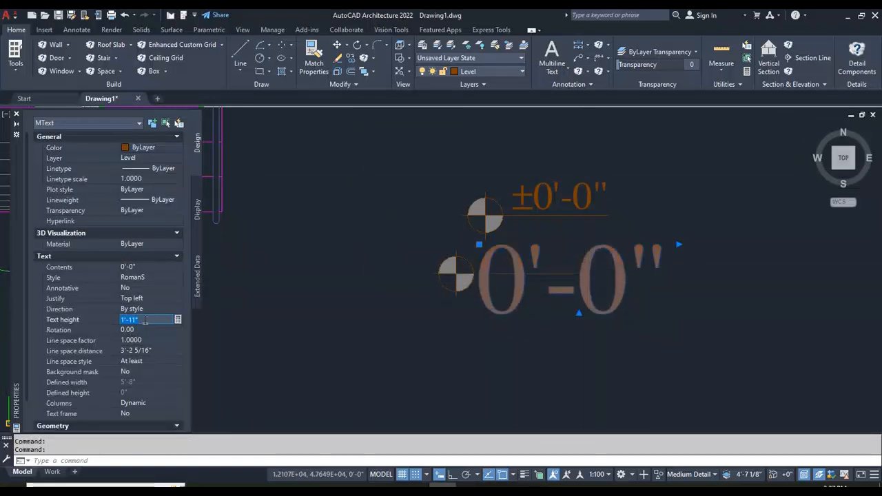
type("6\"")
key("Tab")
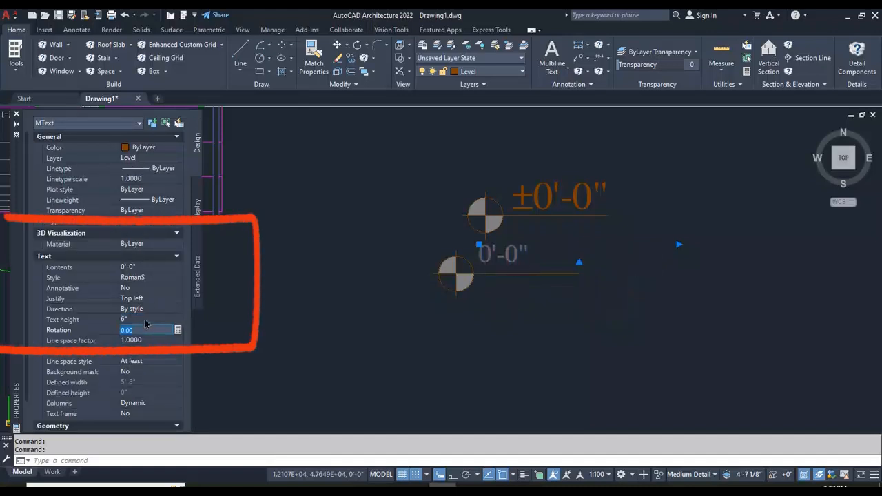
Step: Set the text height of the lower symbol's 0'-0" text to 9" and clear the selection
left_click(145, 319)
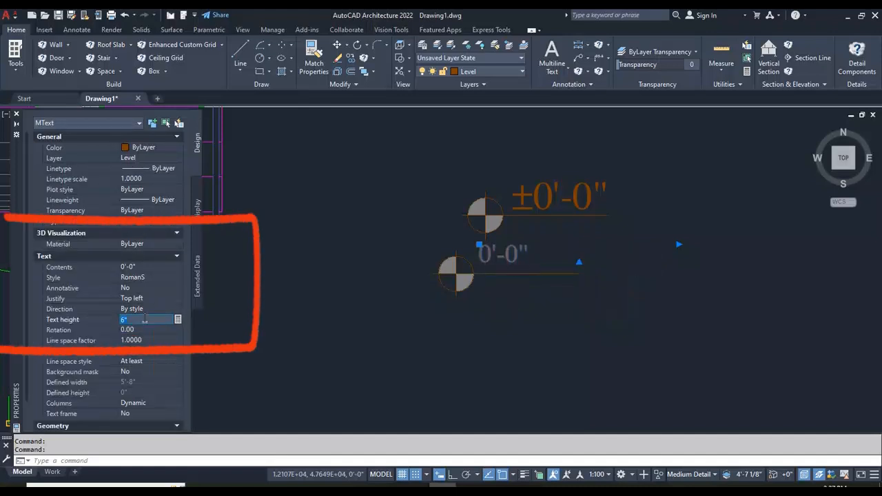
key("Tab")
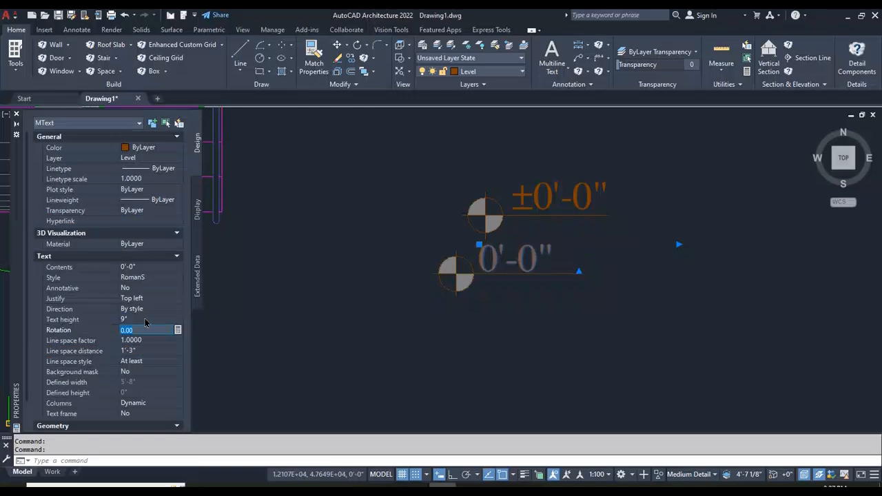
key("Escape")
key("Escape")
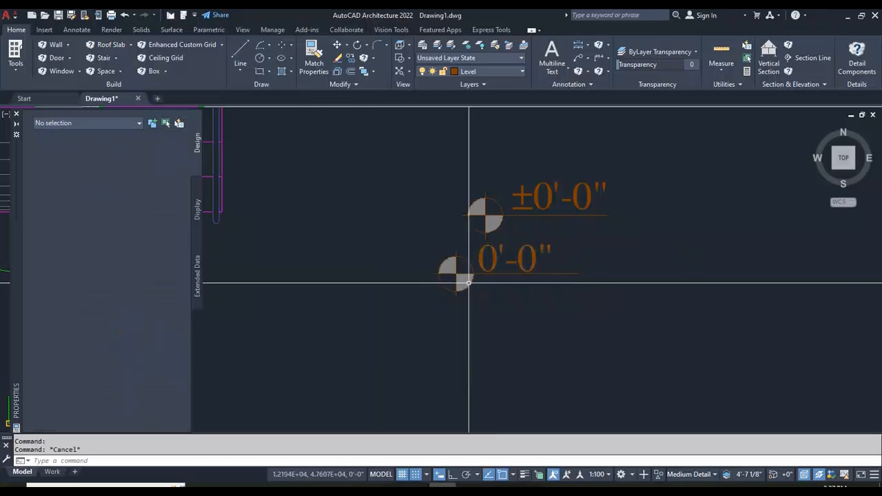
Step: Insert a plus/minus symbol in front of 0'-0" in the lower level symbol's text
type("E")
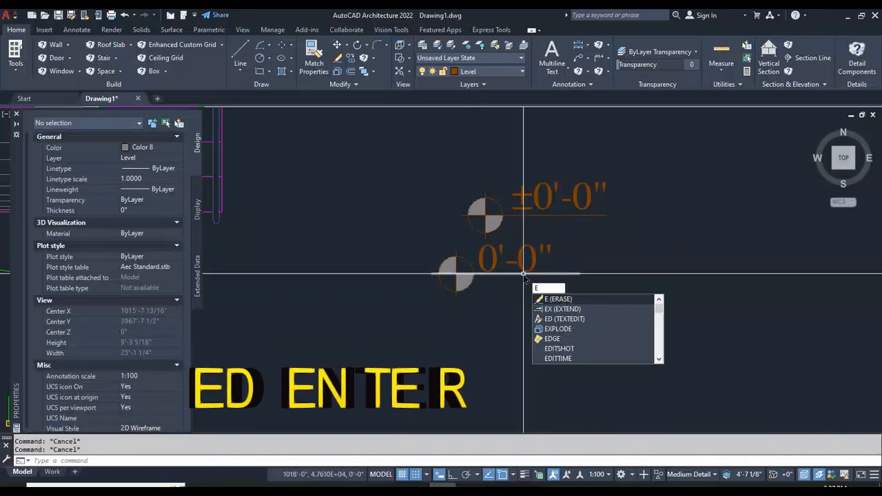
type("D")
key("Return")
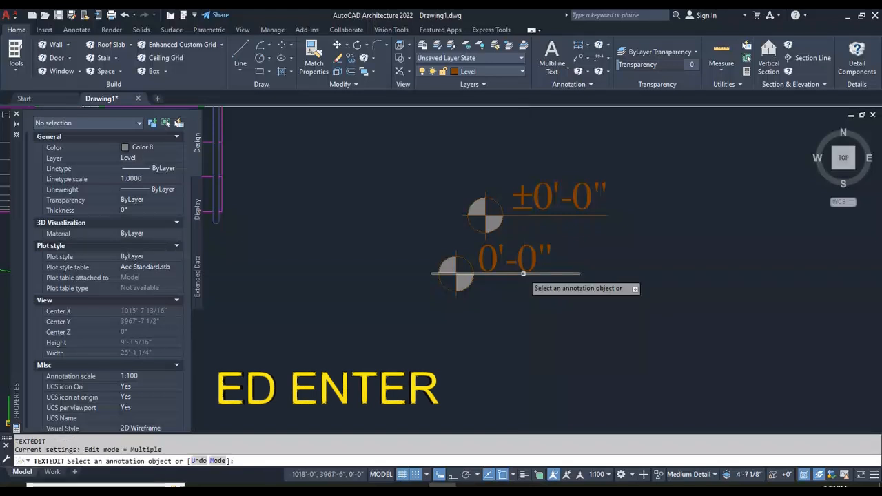
left_click(525, 263)
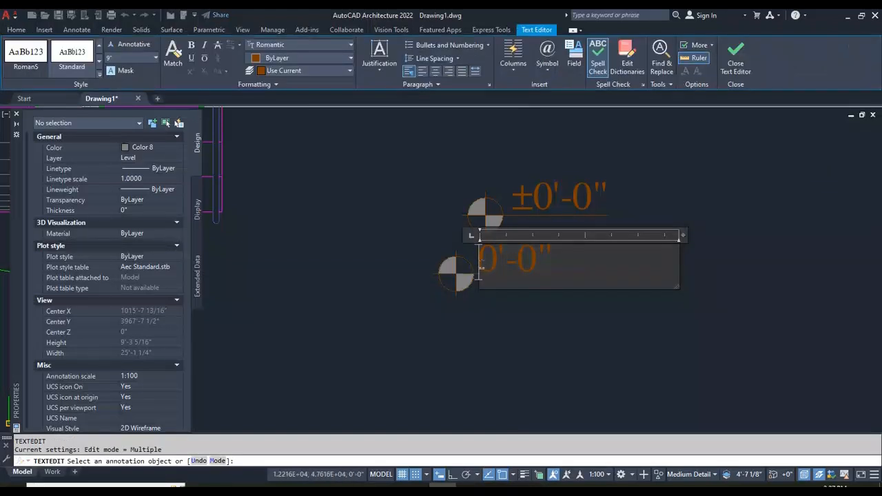
scroll(482, 268, "up", 5)
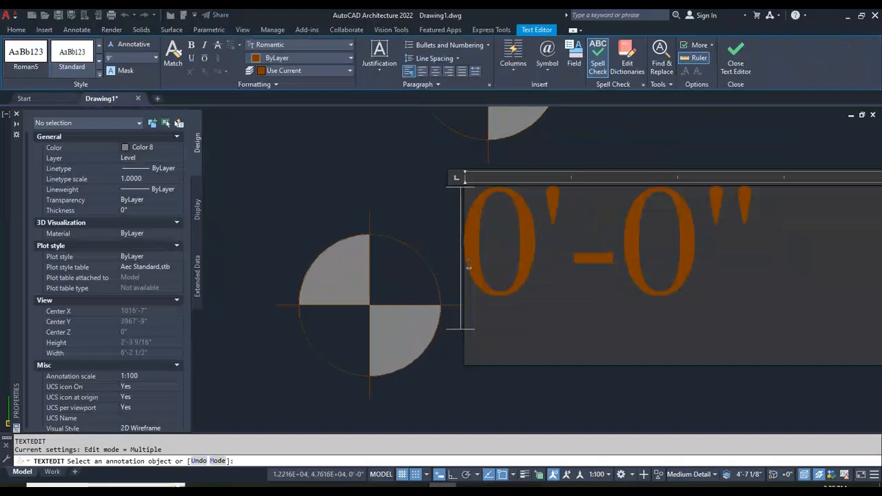
scroll(430, 256, "down", 4)
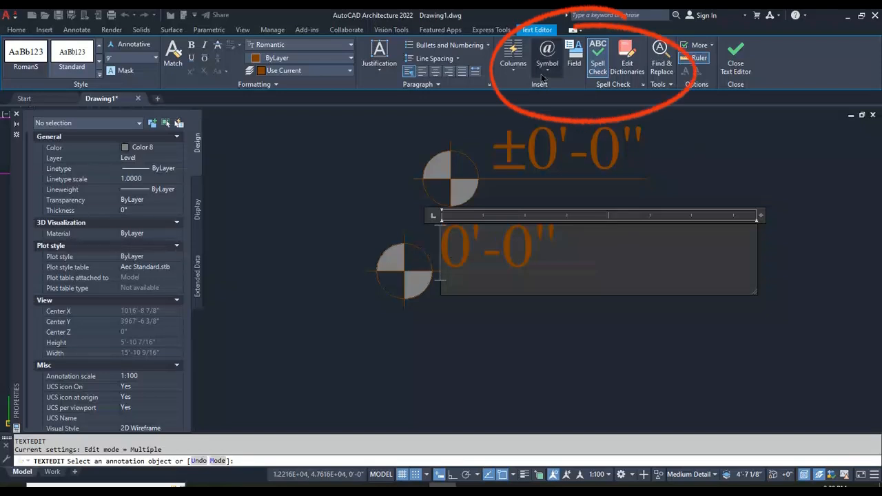
left_click(542, 78)
left_click(558, 101)
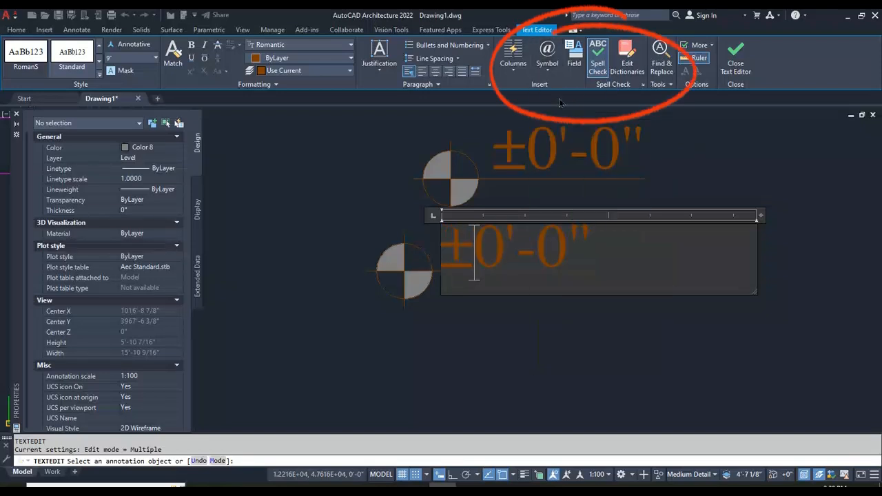
Step: Narrow the lower level text's frame to about 2'-10 5/8", center the text in it and finish editing
left_click_drag(756, 218, 611, 217)
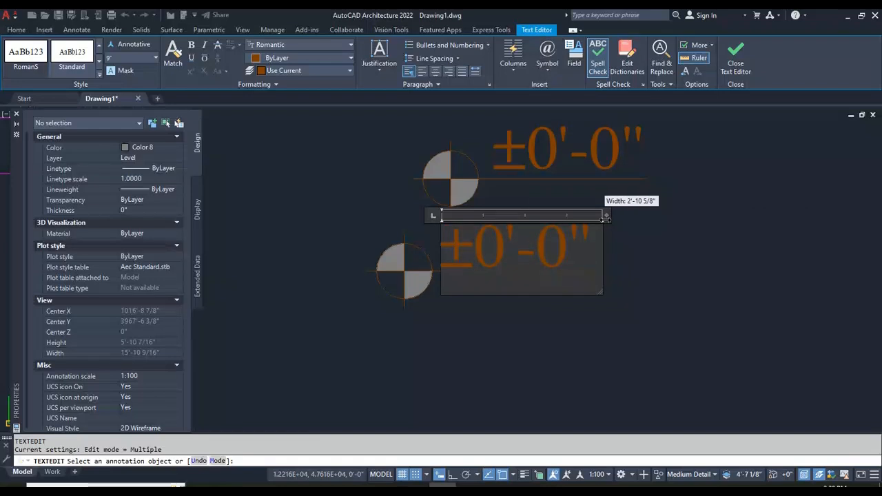
left_click_drag(592, 279, 407, 234)
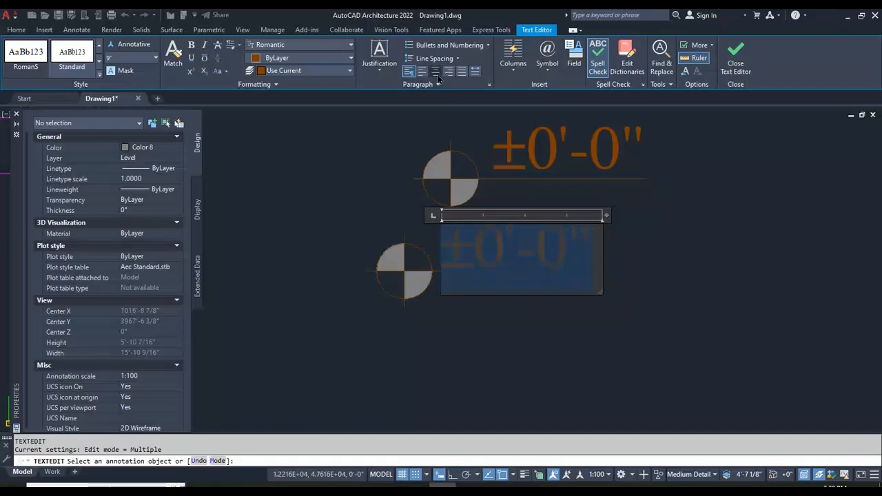
left_click(731, 266)
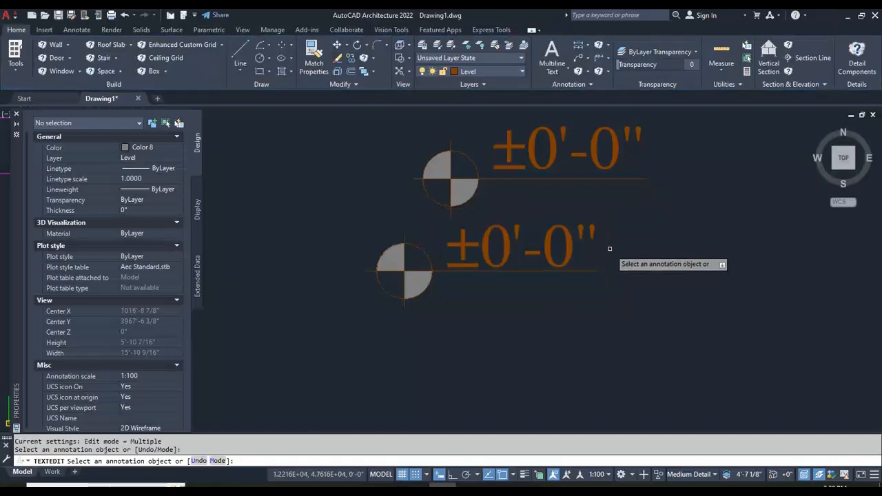
scroll(635, 315, "down", 2)
key("Escape")
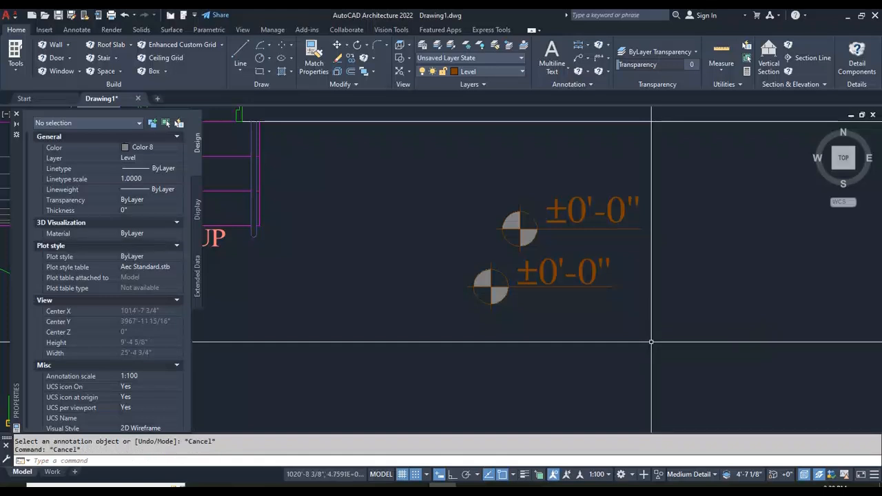
Step: Move the lower level symbol together with its ±0'-0" text further down, away from the upper symbol
type("m")
key("Return")
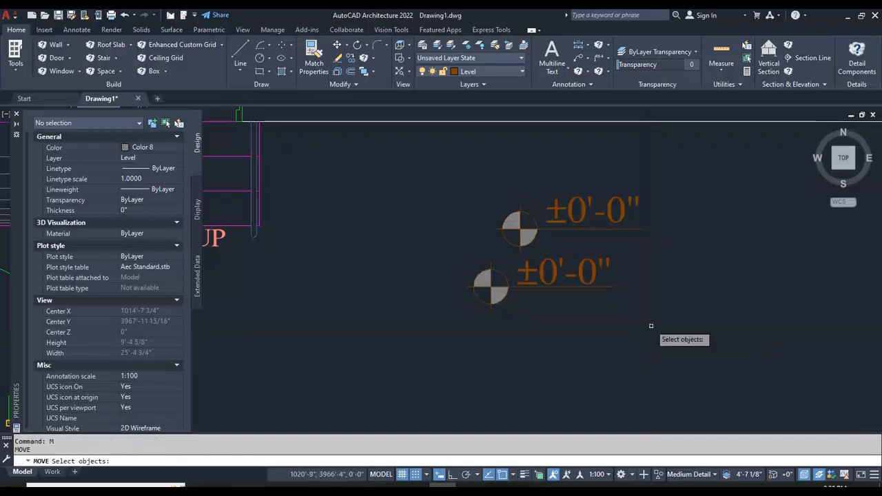
scroll(641, 317, "down", 5)
scroll(693, 299, "up", 5)
left_click(693, 299)
left_click(441, 176)
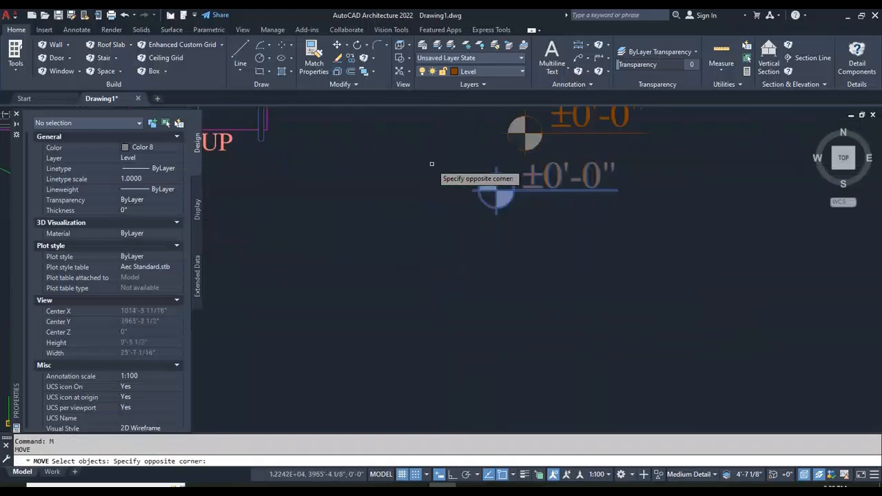
key("Return")
left_click(506, 251)
left_click(508, 352)
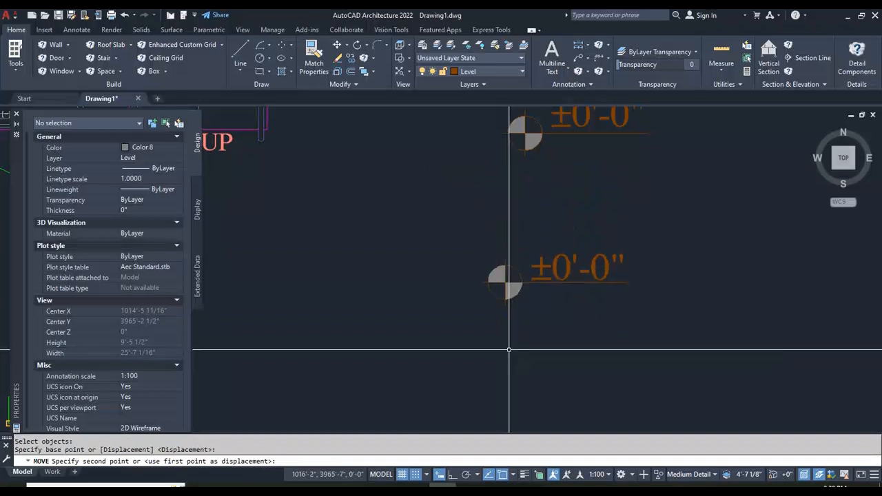
scroll(627, 311, "down", 3)
key("Escape")
key("Escape")
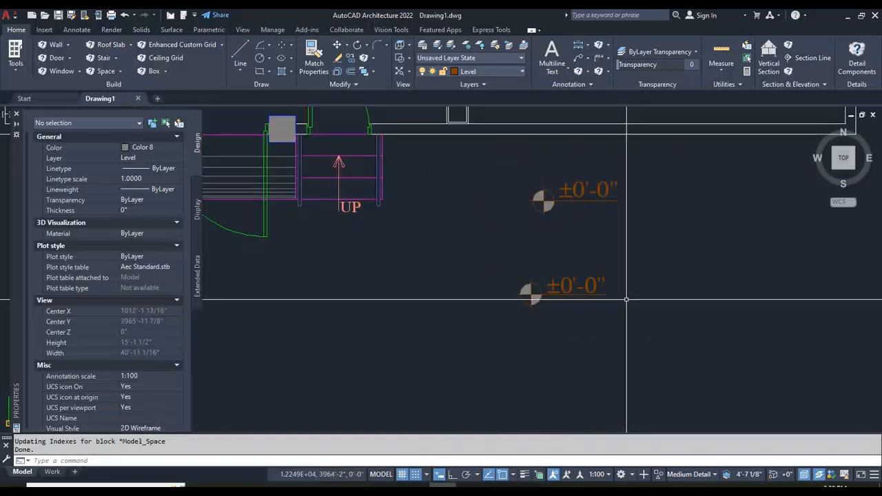
Step: Examine the level symbols placed at the car porch, platform and road in the finished ground floor plan and compare with the unfinished plan
scroll(626, 292, "down", 4)
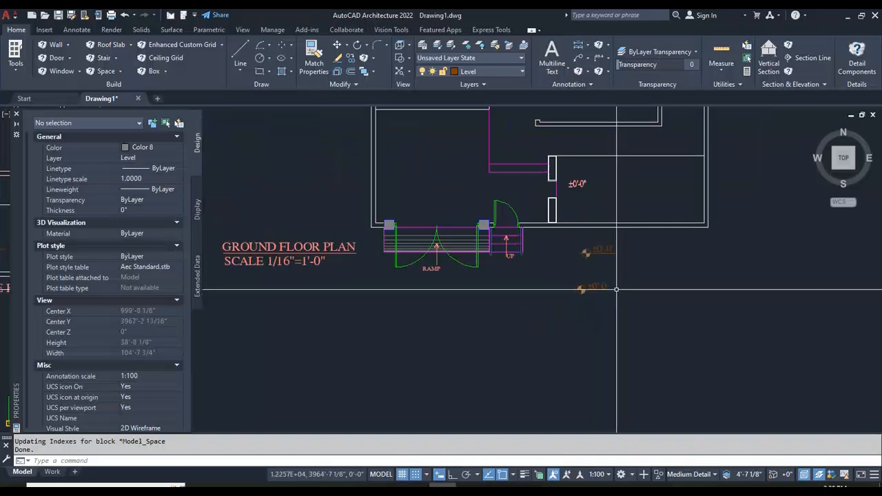
scroll(615, 289, "up", 4)
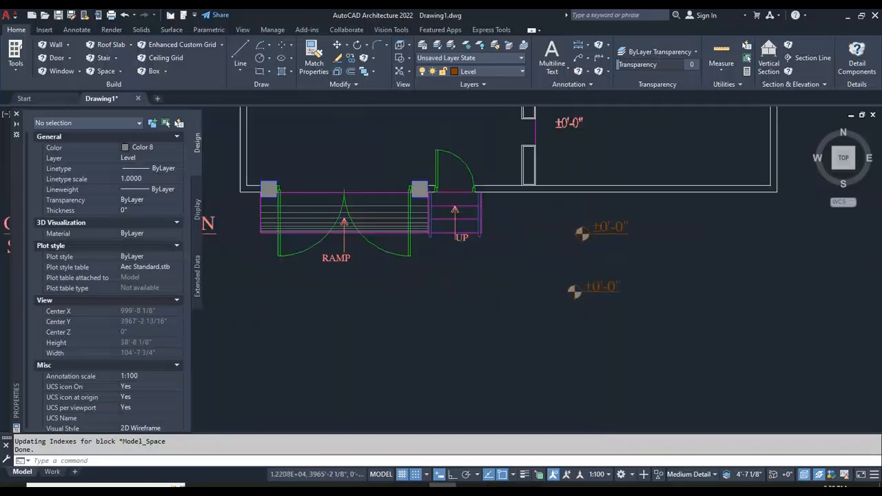
scroll(598, 285, "down", 6)
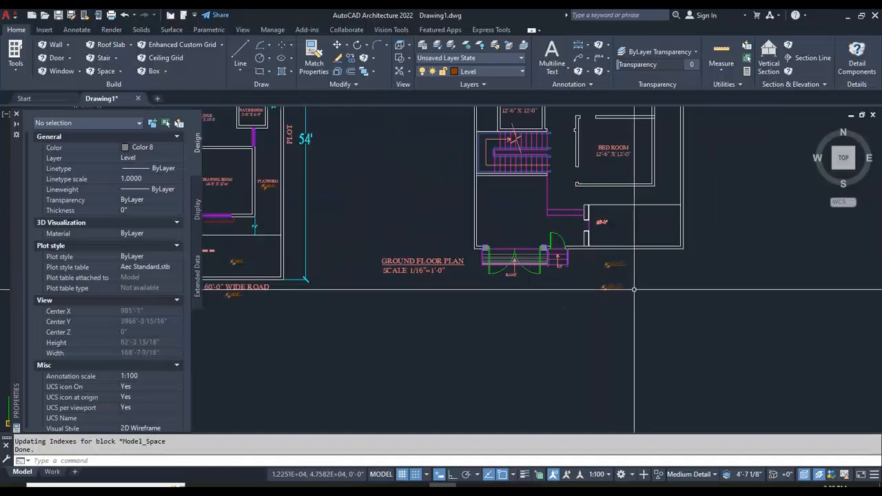
scroll(336, 289, "up", 6)
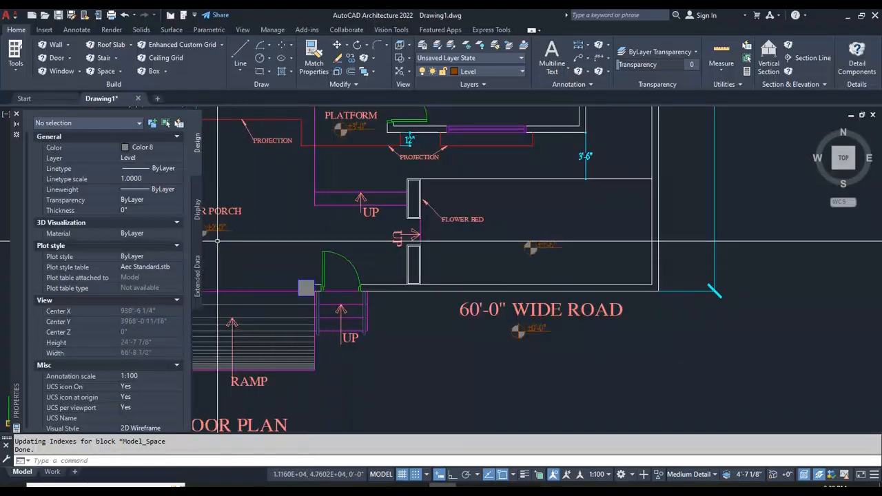
scroll(344, 266, "up", 2)
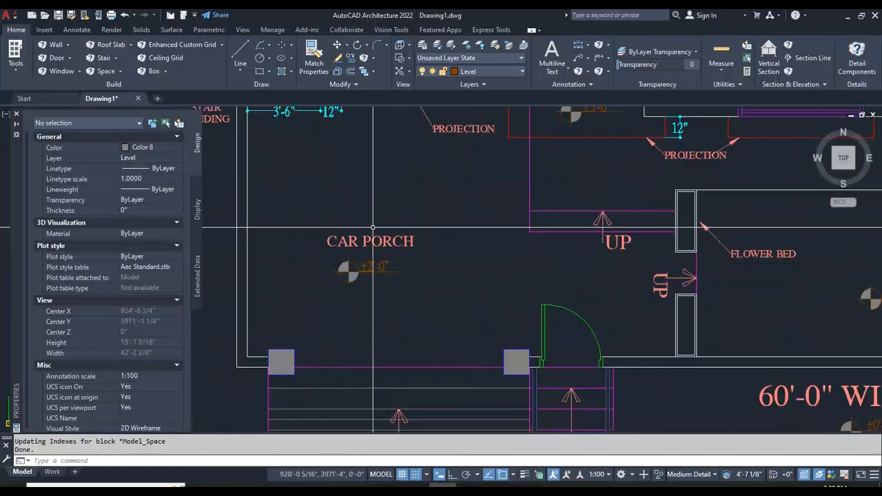
scroll(396, 276, "up", 6)
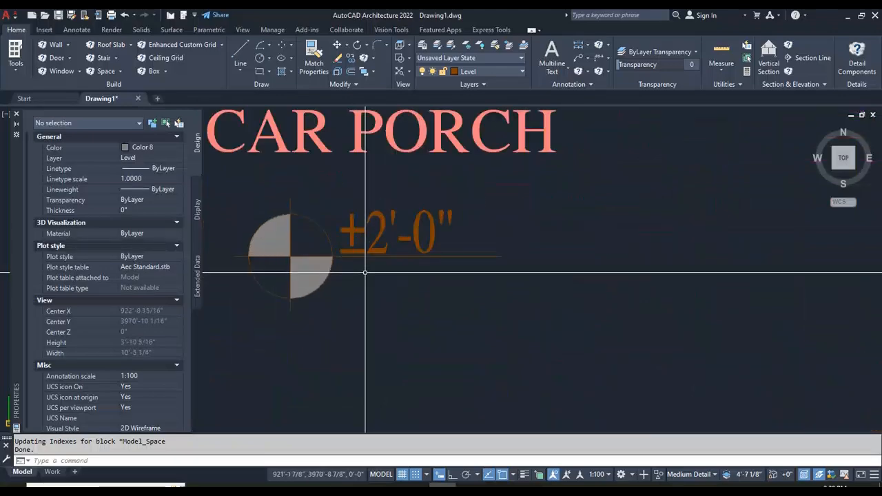
scroll(397, 275, "down", 12)
scroll(361, 262, "down", 2)
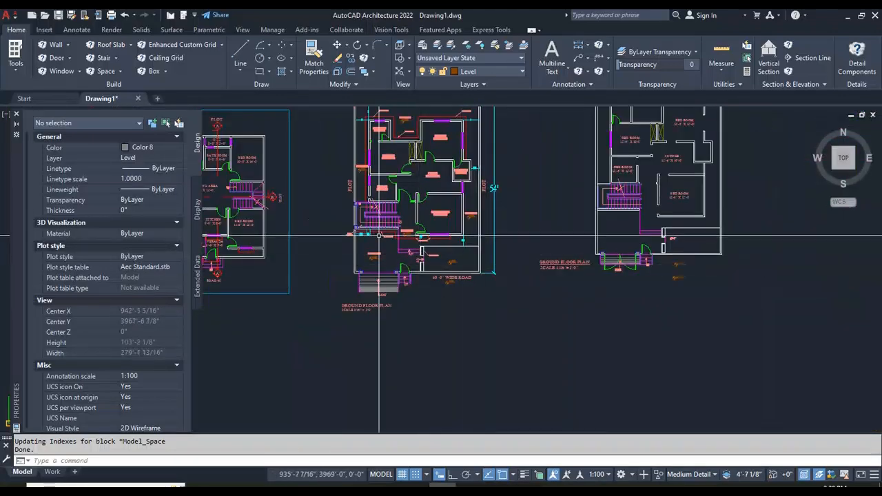
scroll(361, 262, "up", 4)
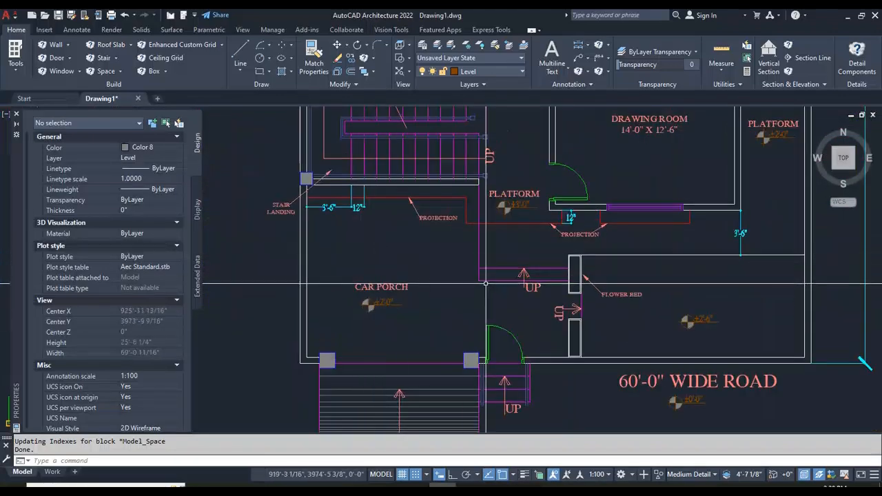
scroll(414, 264, "down", 6)
scroll(670, 241, "up", 4)
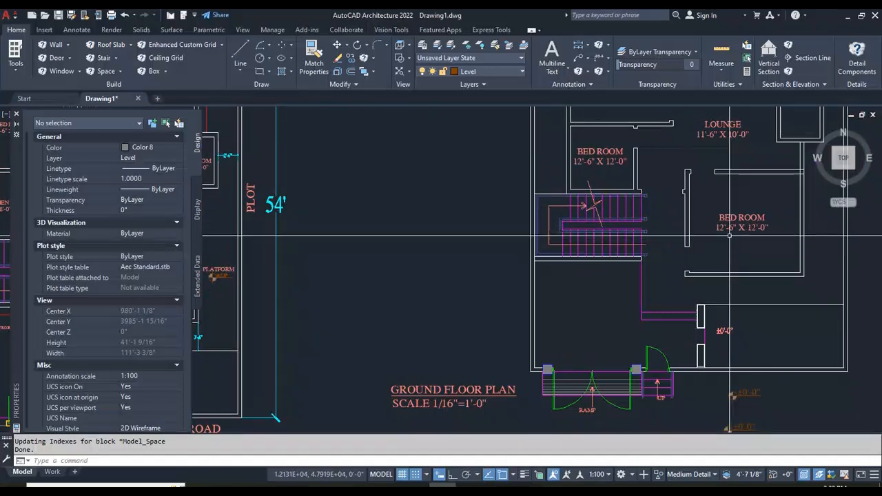
scroll(636, 254, "down", 3)
scroll(696, 228, "up", 3)
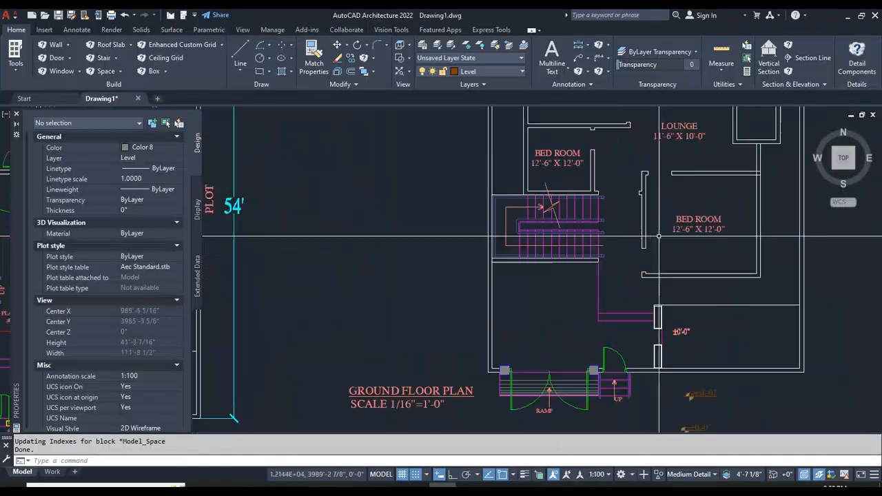
Step: Copy the BED ROOM 12'-6" X 12'-0" label into the empty room below the stairs in the unfinished ground floor plan
type("CO")
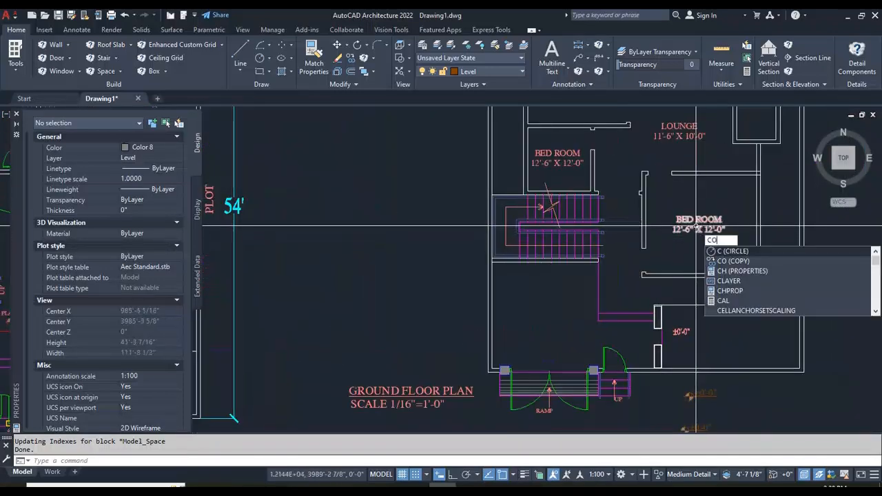
key("space")
left_click(694, 227)
key("space")
left_click(672, 230)
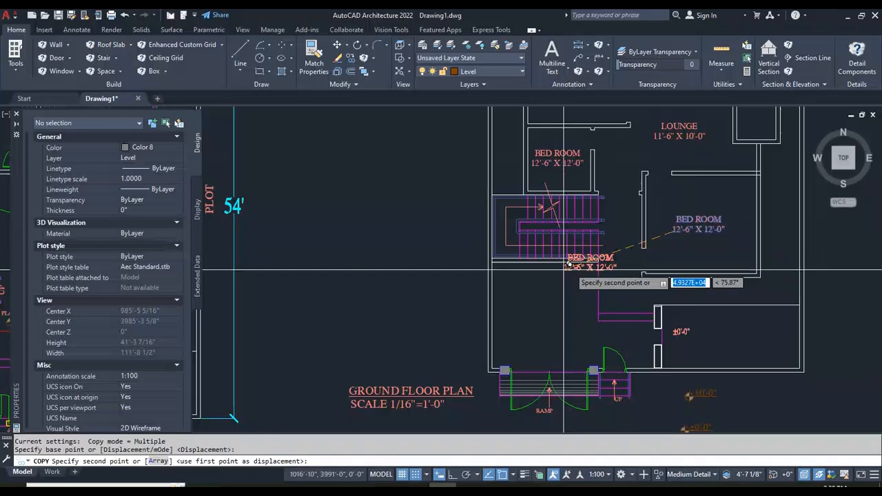
left_click(521, 317)
key("Escape")
key("Escape")
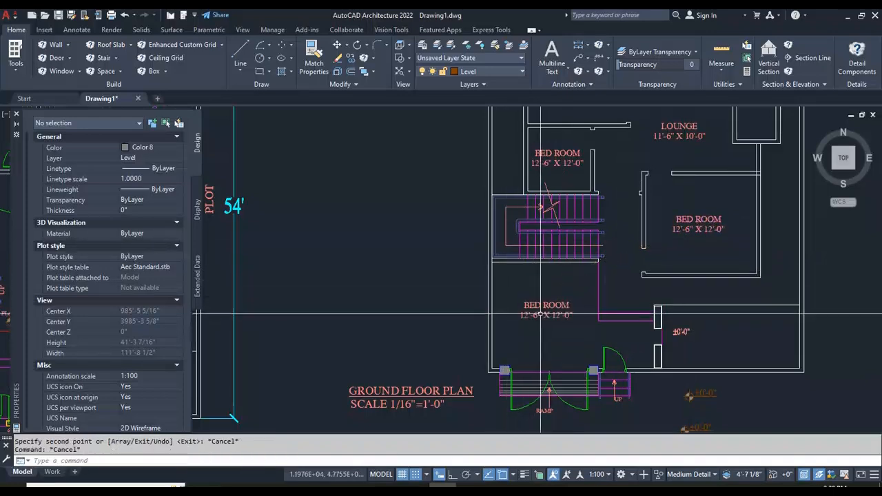
scroll(546, 309, "up", 4)
type("ED")
key("space")
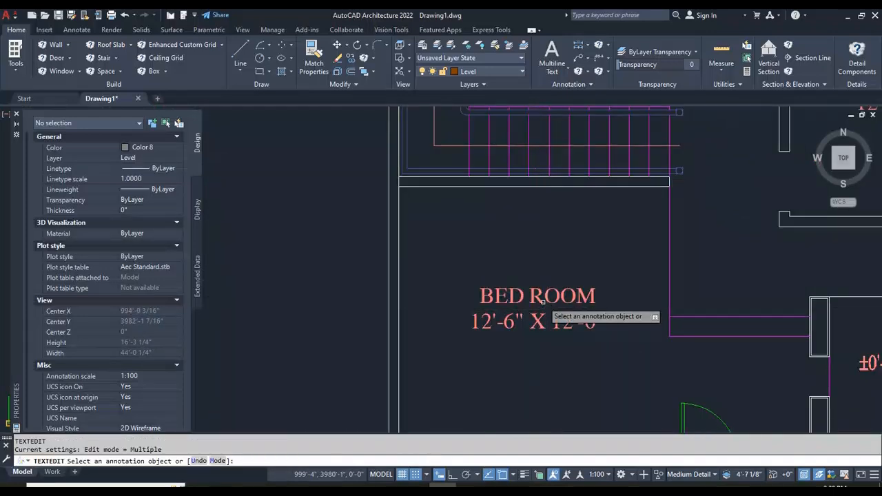
key("Escape")
key("Escape")
Step: Replace the copied label below the stairs with the single line CAR PORCH and finish text editing
type("ED")
key("space")
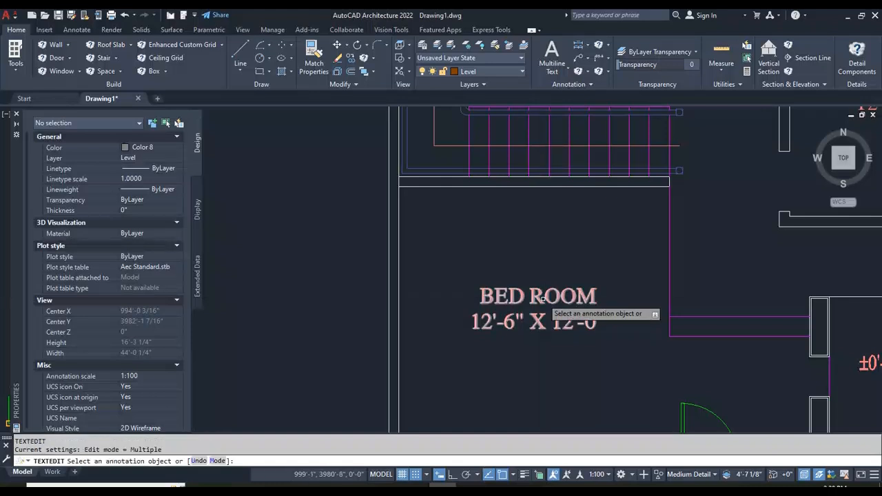
left_click(543, 302)
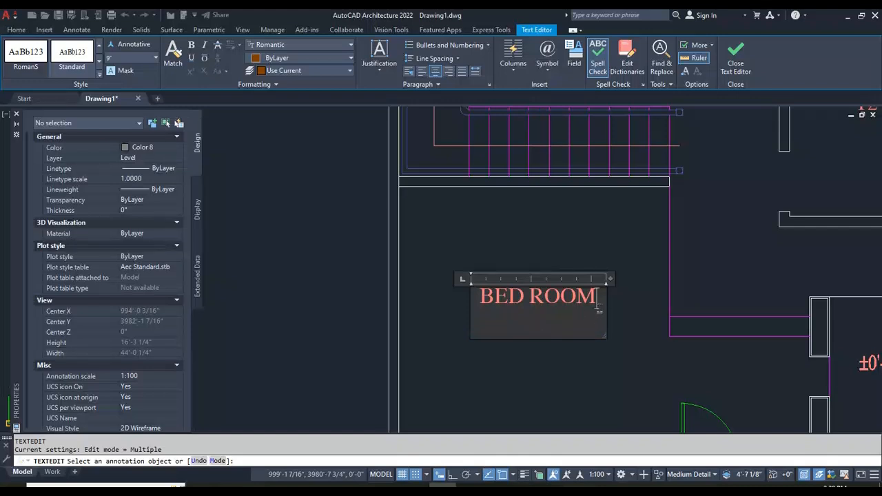
type("CAR PORCH")
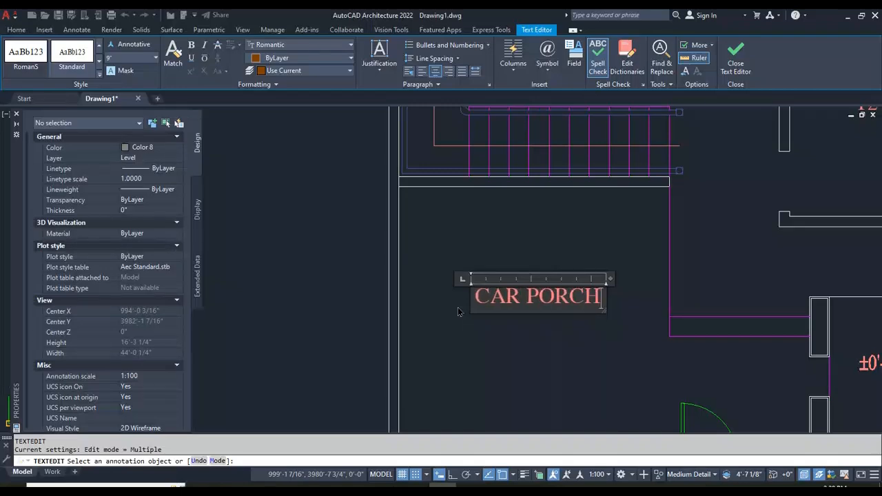
left_click(514, 327)
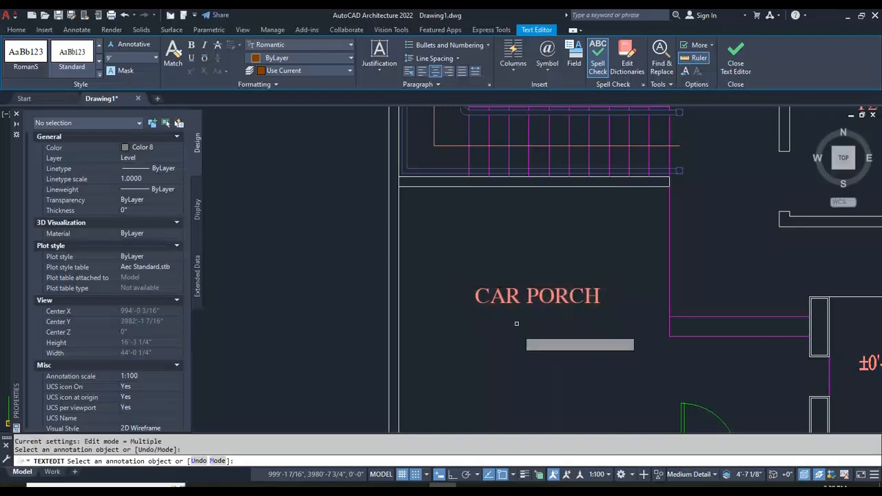
scroll(523, 321, "down", 3)
scroll(554, 301, "down", 3)
key("Escape")
key("Escape")
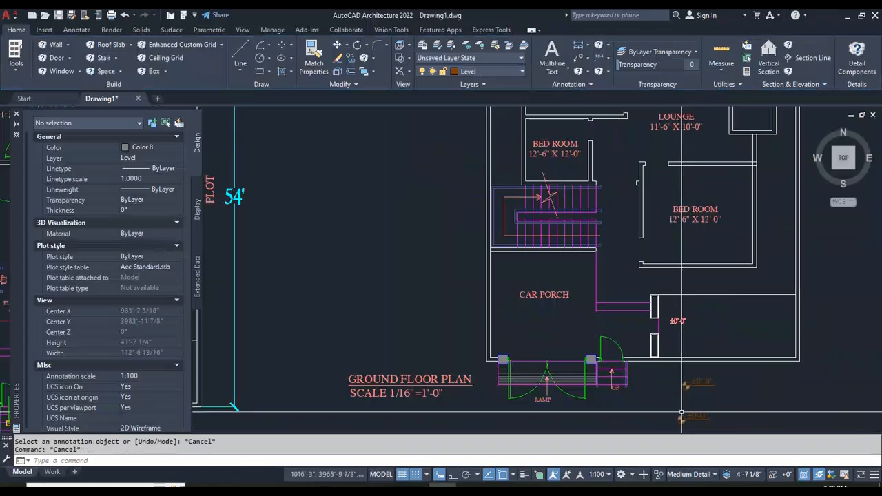
Step: Move the lower ±0'-0" level symbol with its text to just beneath the CAR PORCH label in the unfinished ground floor plan
type("M")
key("Return")
scroll(688, 413, "down", 3)
scroll(737, 409, "up", 3)
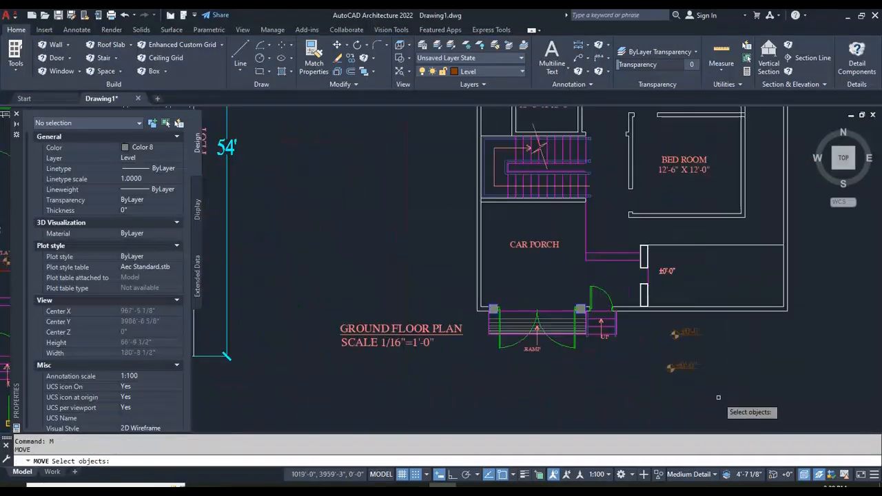
left_click(721, 394)
left_click(667, 362)
key("Return")
left_click(685, 368)
scroll(684, 367, "down", 4)
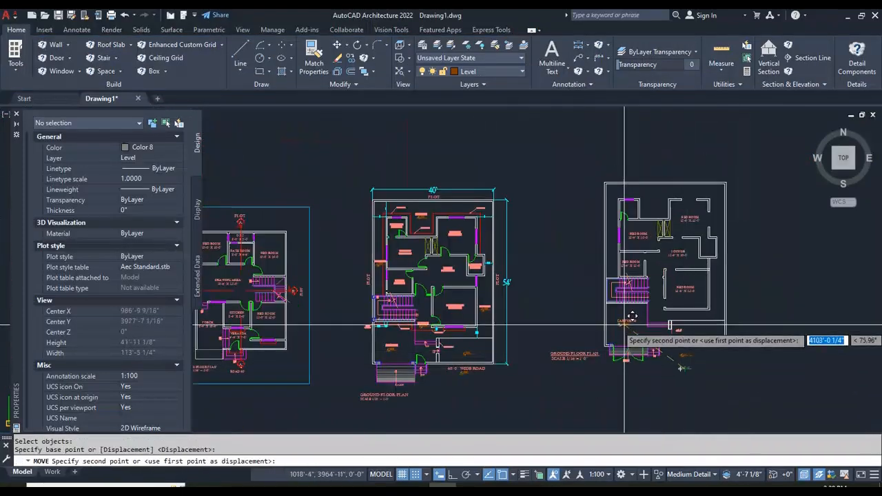
scroll(630, 319, "up", 7)
scroll(635, 319, "up", 2)
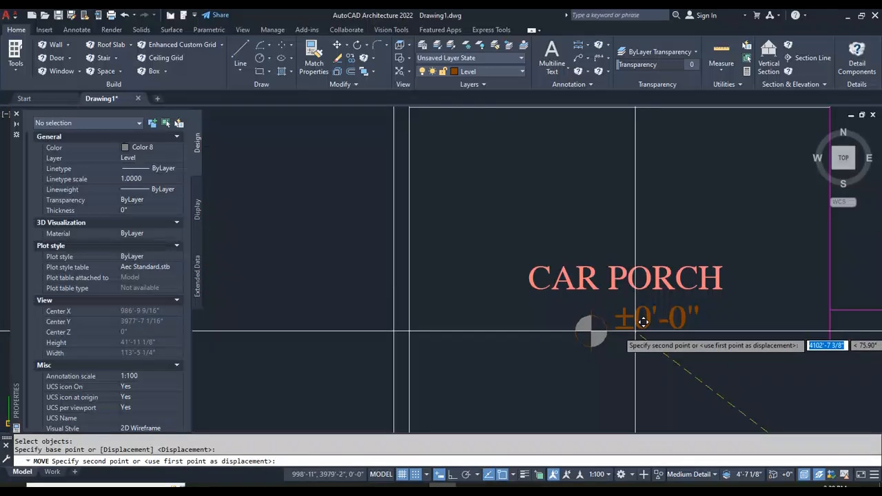
left_click(636, 331)
key("Escape")
key("Escape")
key("Return")
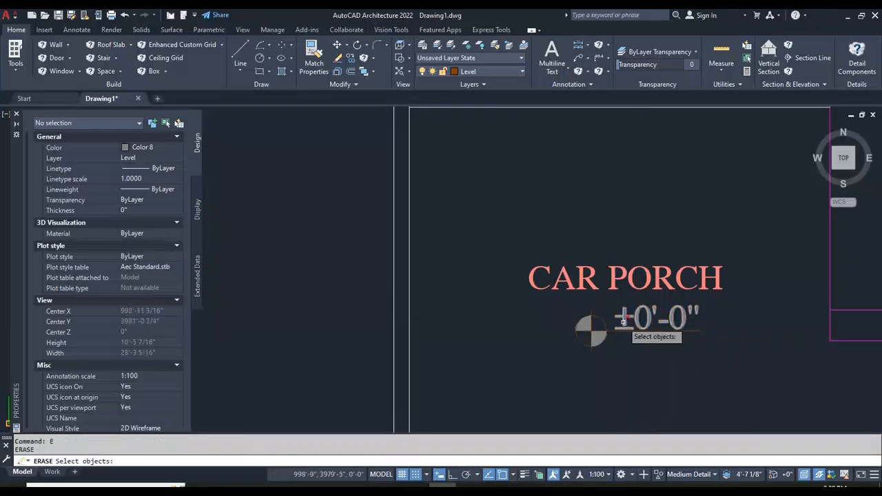
key("Escape")
key("Escape")
Step: Change the level text beneath the CAR PORCH label to ±2'-0" and finish text editing
type("d")
key("Return")
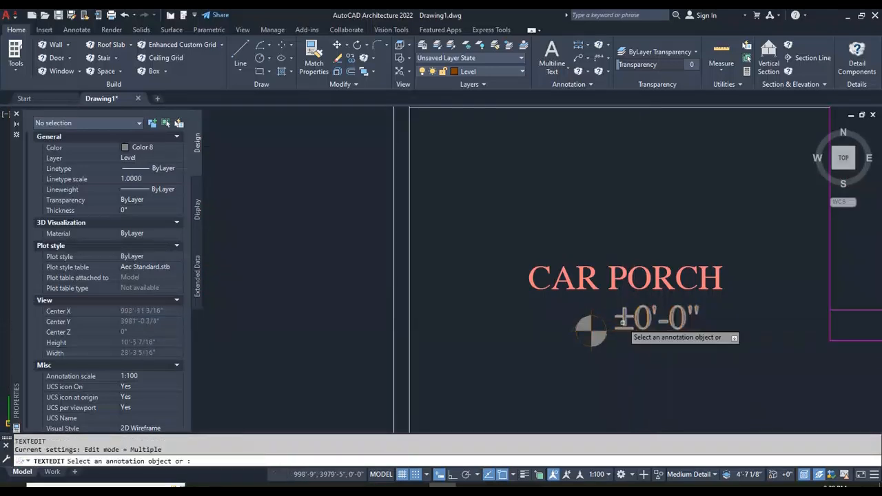
scroll(637, 315, "up", 3)
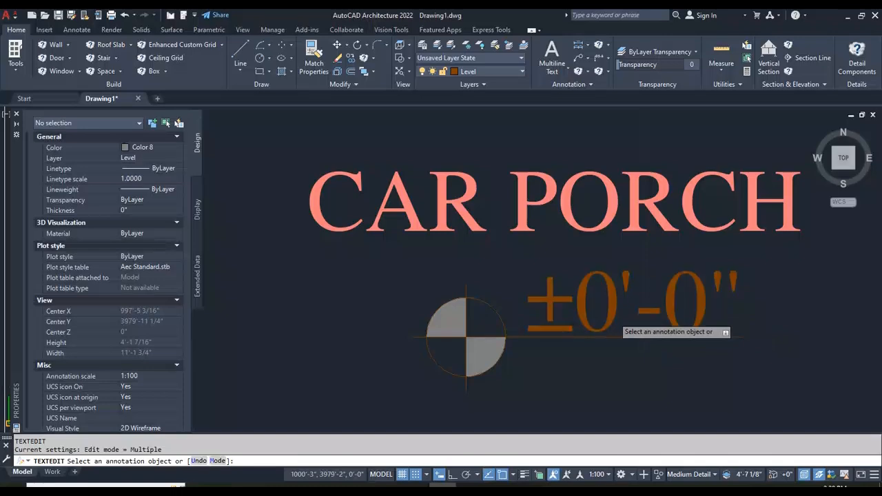
left_click(614, 321)
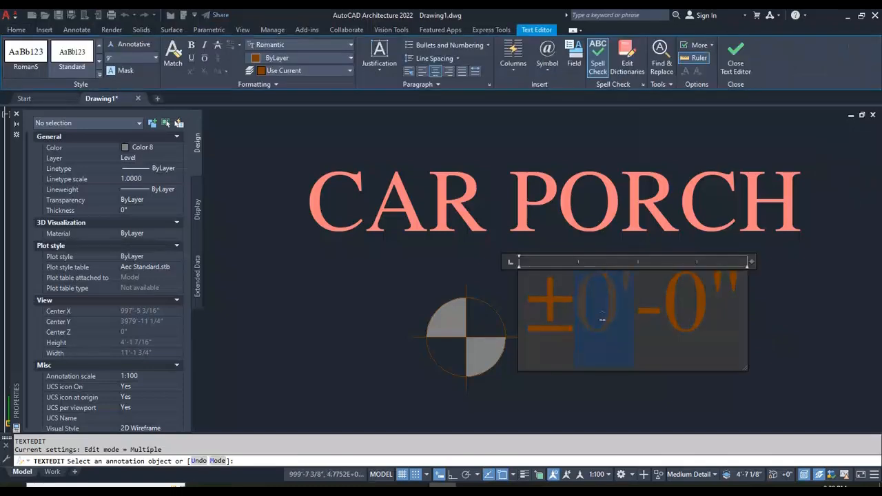
type("2")
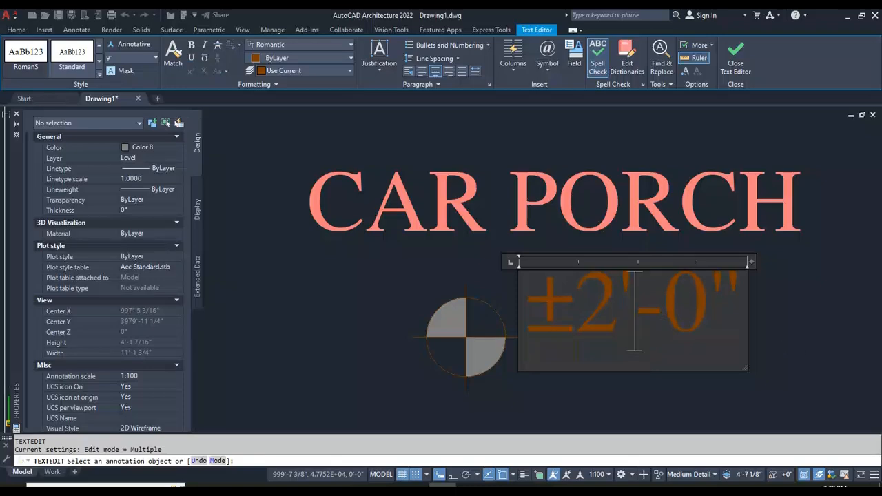
left_click(777, 341)
scroll(689, 276, "down", 10)
key("Escape")
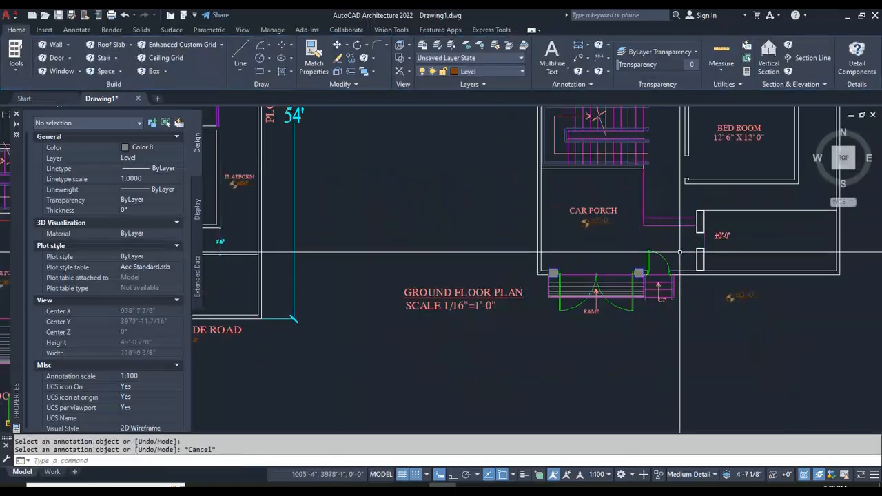
Step: Examine the level symbols beside the flower bed and below the 60'-0" WIDE ROAD label in the finished plan
scroll(680, 252, "down", 5)
scroll(498, 283, "up", 6)
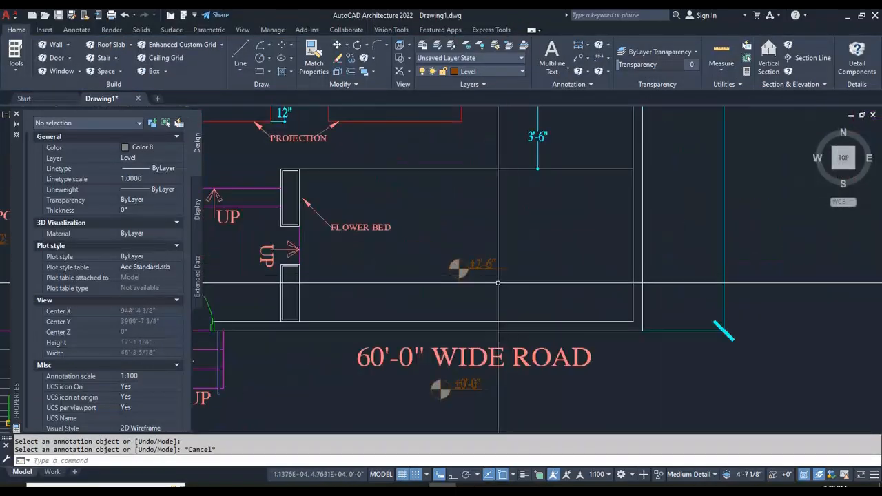
scroll(498, 282, "up", 2)
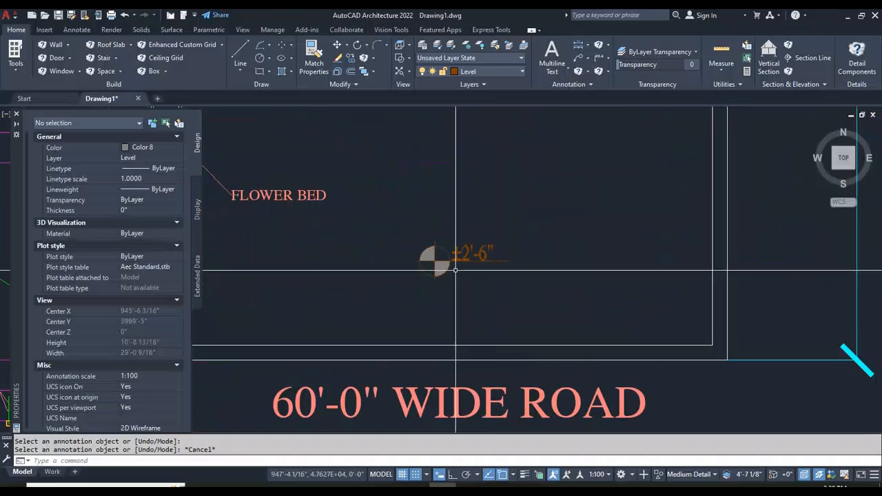
scroll(339, 235, "down", 4)
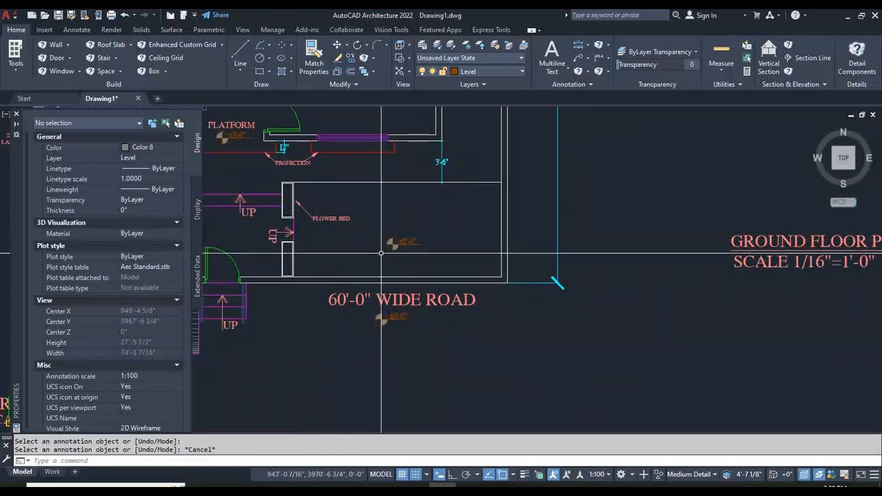
scroll(396, 253, "up", 2)
scroll(396, 253, "down", 5)
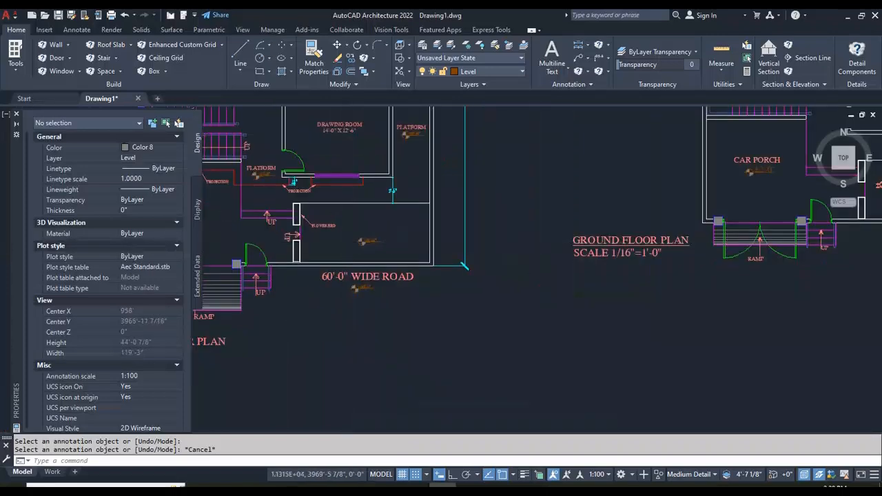
Step: Erase the stray overlapping ±0'-0" text beside the entrance wall openings in the unfinished ground floor plan
scroll(696, 201, "up", 4)
left_click(758, 226)
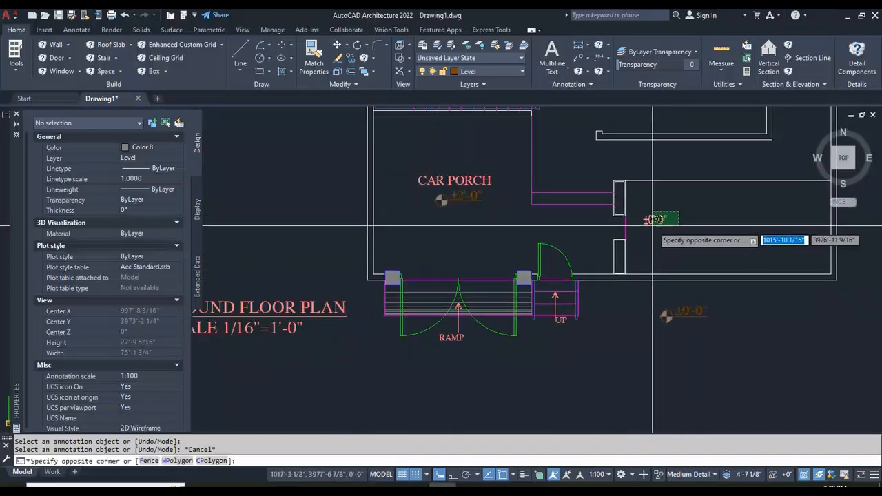
left_click(642, 230)
type("e")
key("Return")
key("Escape")
key("Escape")
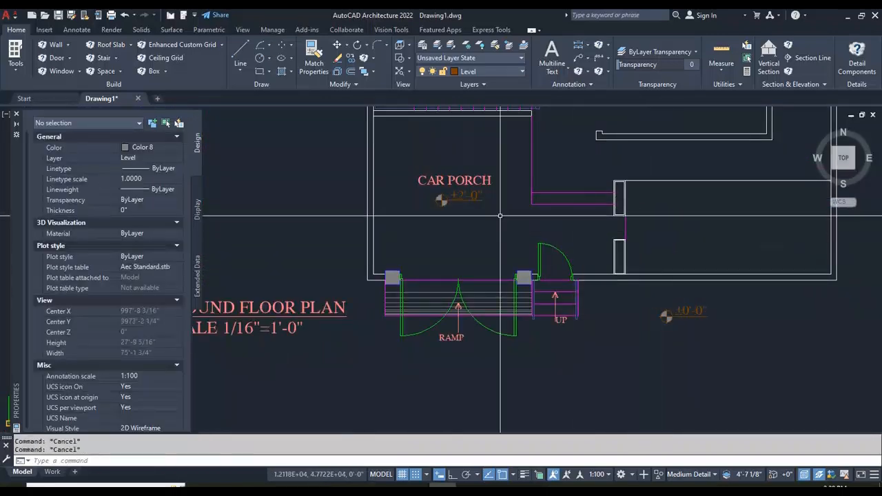
Step: Copy the ±0'-0" level symbol and text from outside the front wall into the open front area beside the entrance
type("co")
key("Return")
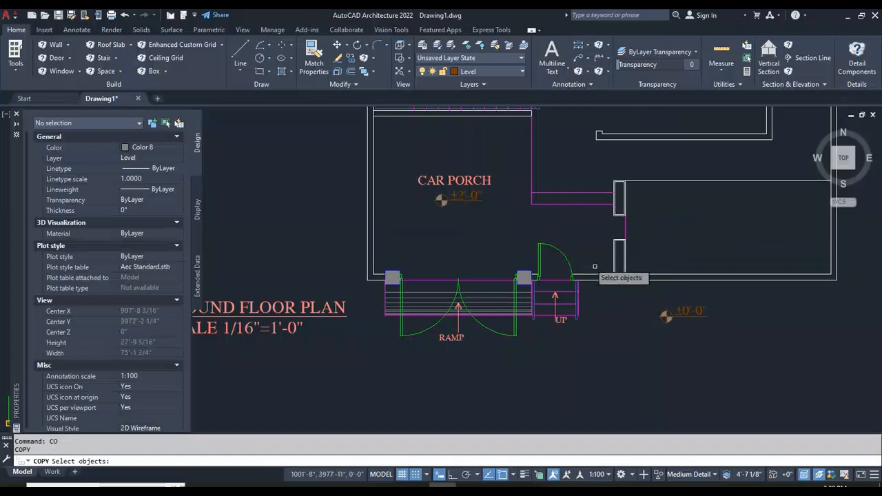
left_click(738, 336)
left_click(658, 310)
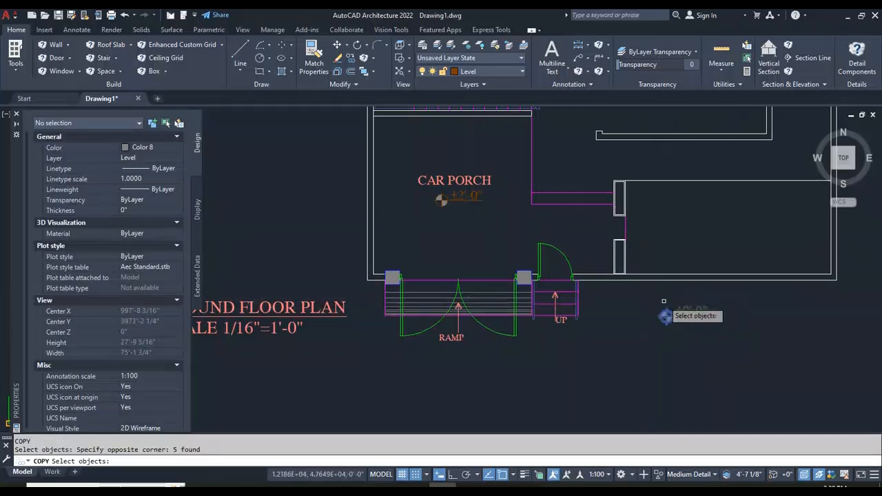
key("Return")
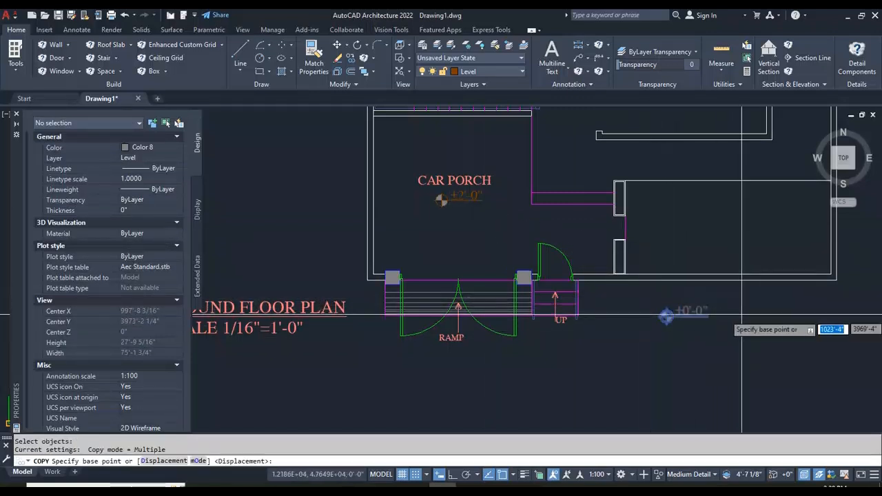
left_click(685, 330)
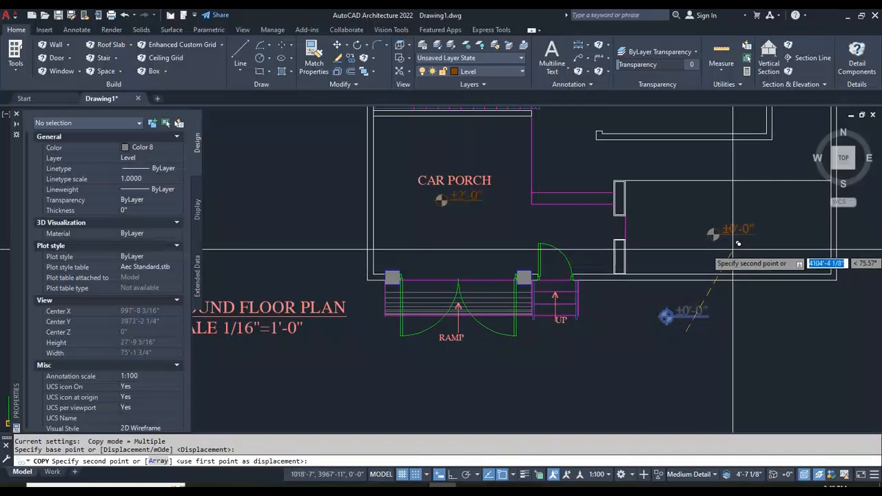
left_click(737, 243)
key("Escape")
key("Escape")
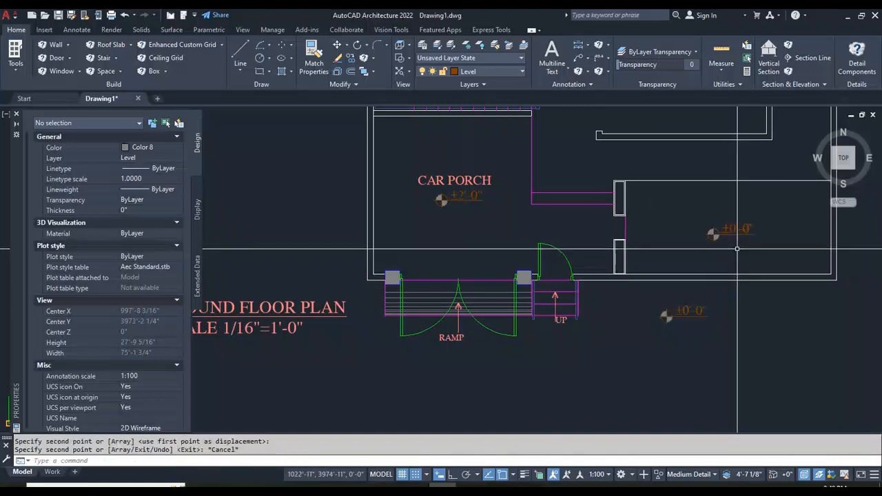
Step: Change the copied level text in the open front area to ±2'-6" and finish text editing
scroll(730, 242, "up", 6)
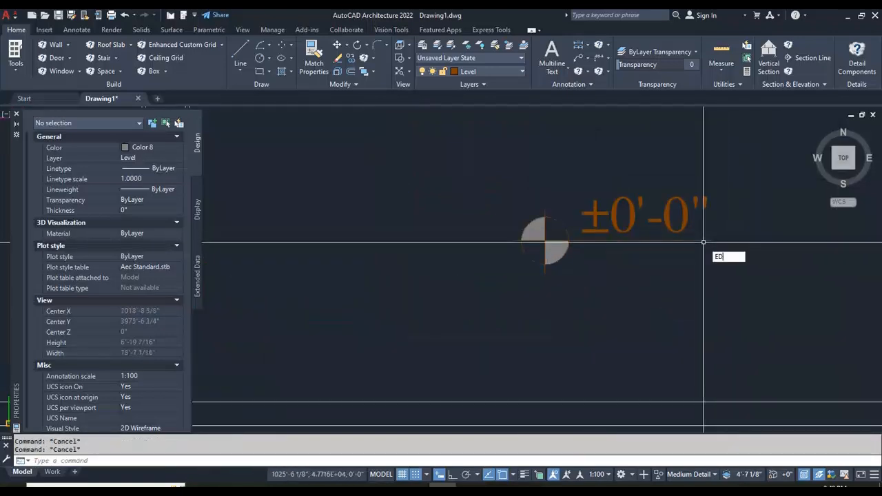
key("Return")
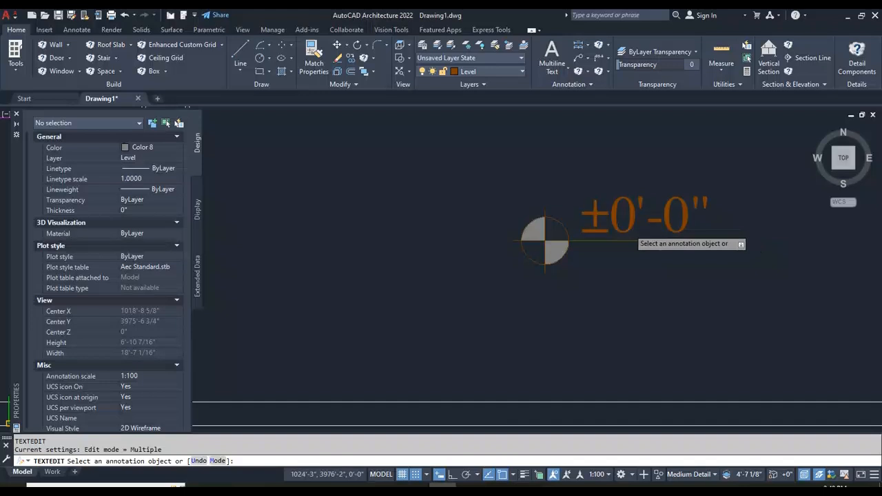
left_click(631, 229)
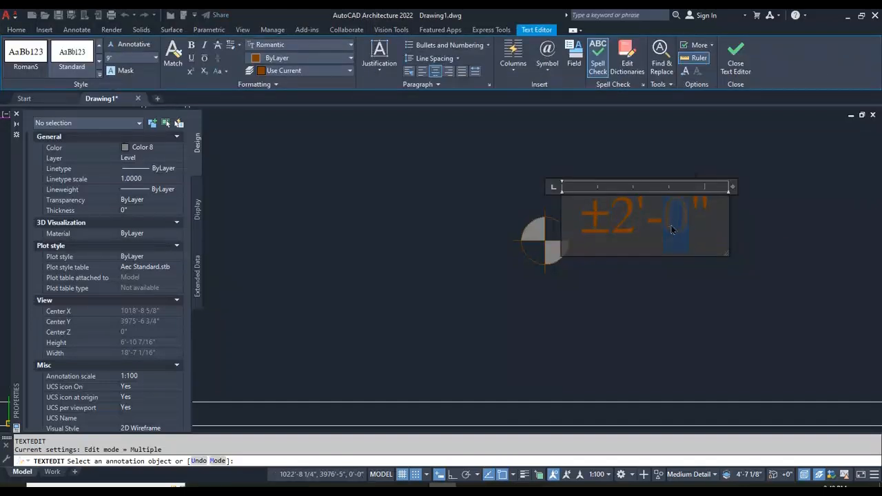
left_click(780, 226)
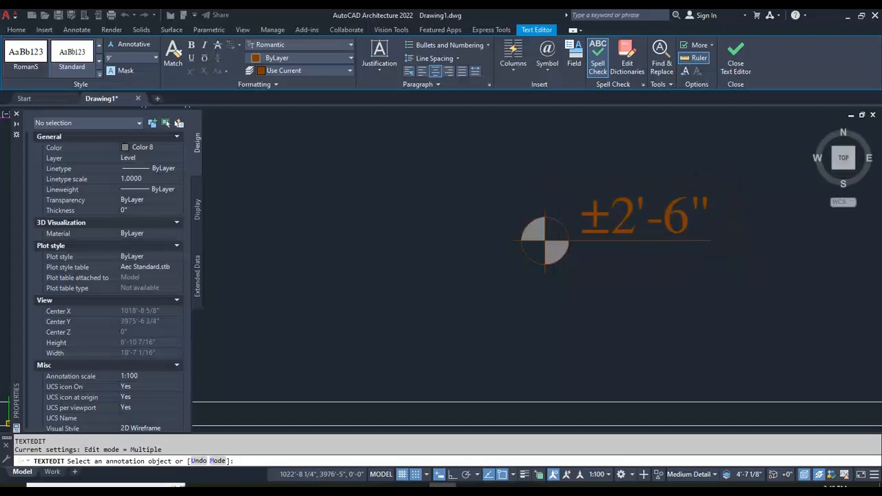
scroll(688, 331, "down", 4)
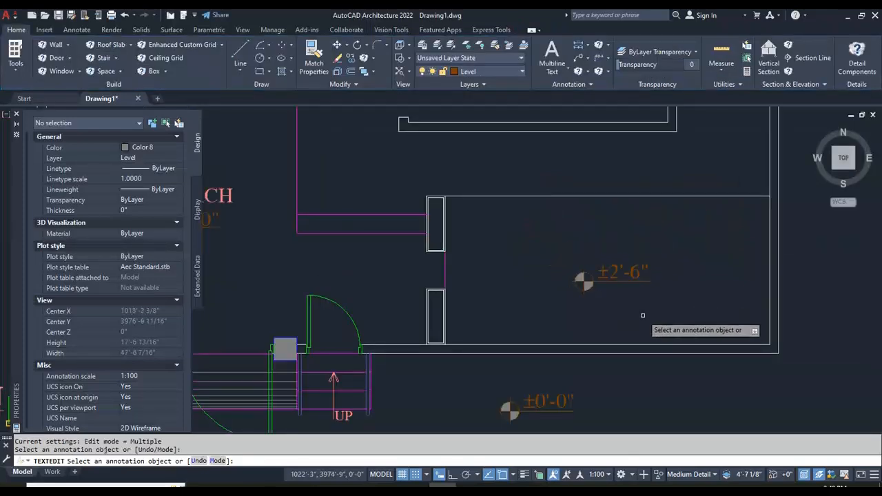
scroll(682, 314, "down", 2)
scroll(687, 315, "down", 3)
key("Escape")
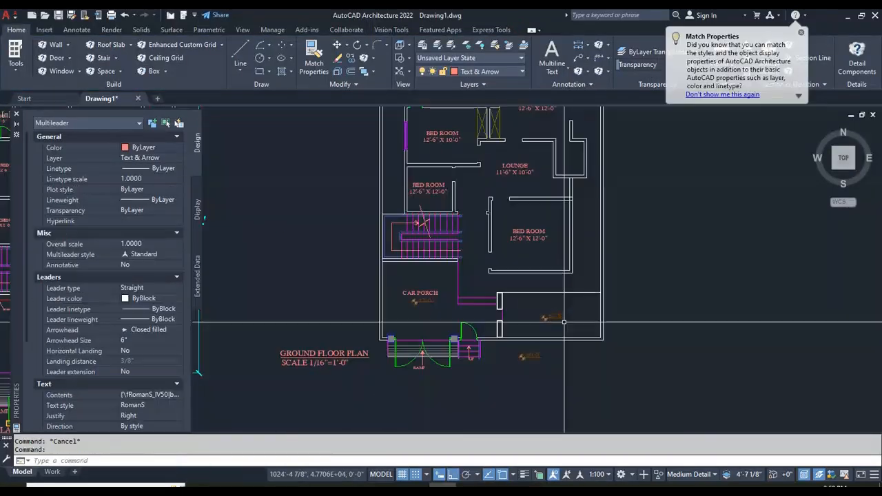
Step: Examine the level symbols under the PLATFORM labels around the drawing room in the finished ground floor plan
scroll(563, 321, "down", 3)
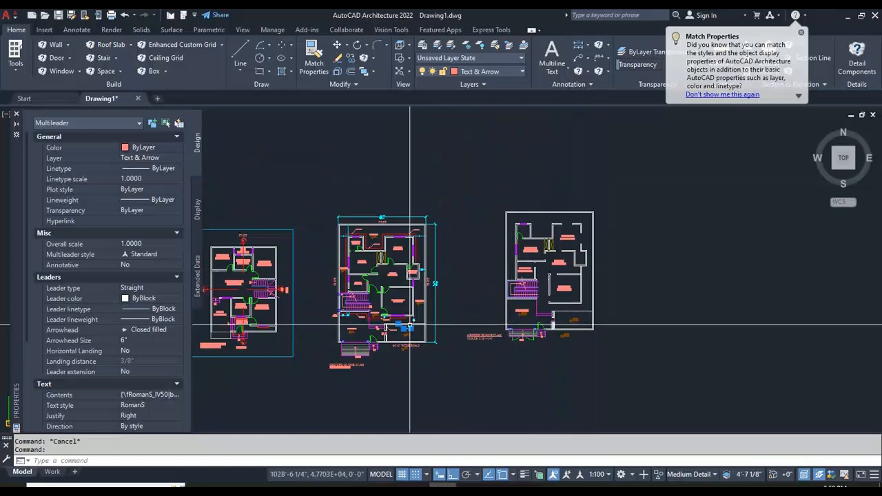
scroll(384, 321, "up", 5)
key("Escape")
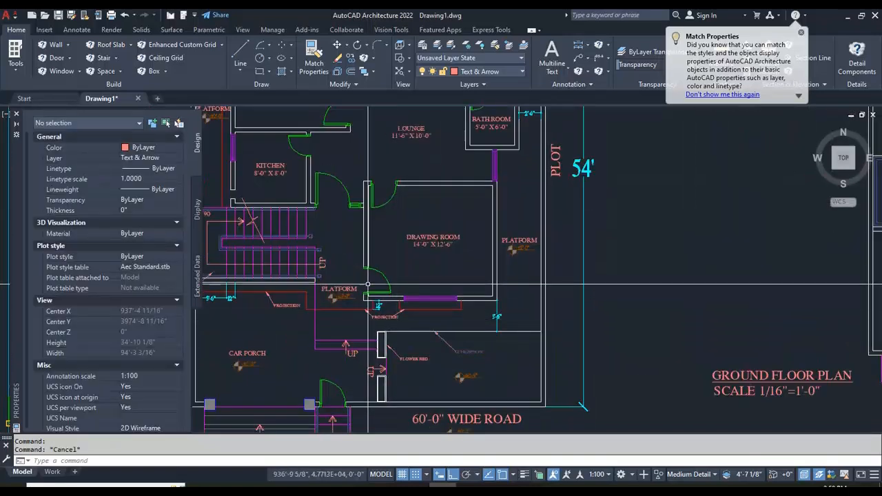
scroll(335, 301, "up", 5)
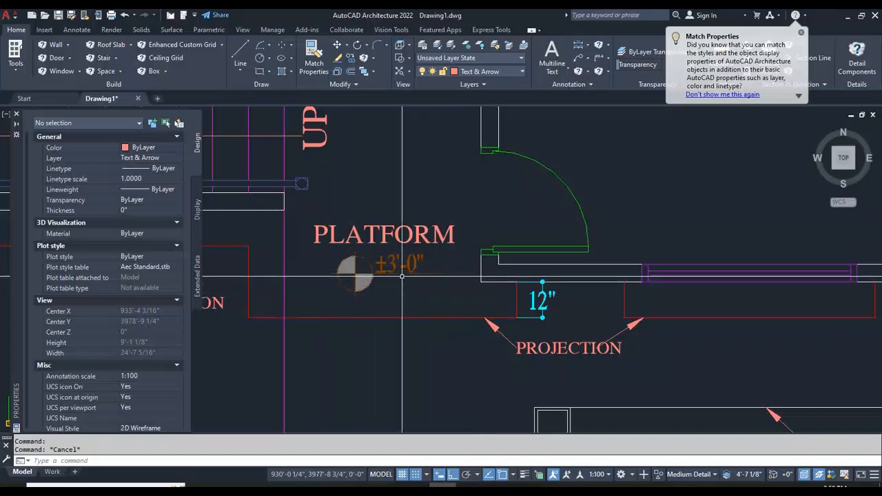
scroll(409, 293, "down", 4)
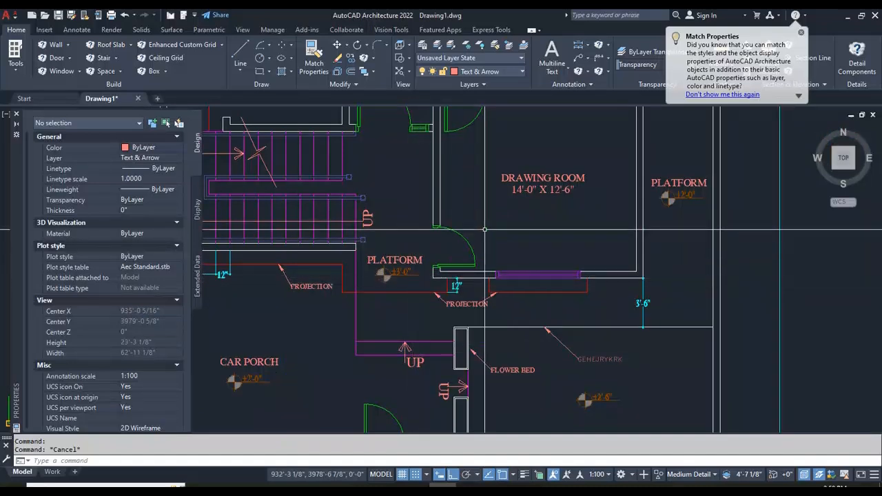
scroll(476, 248, "down", 8)
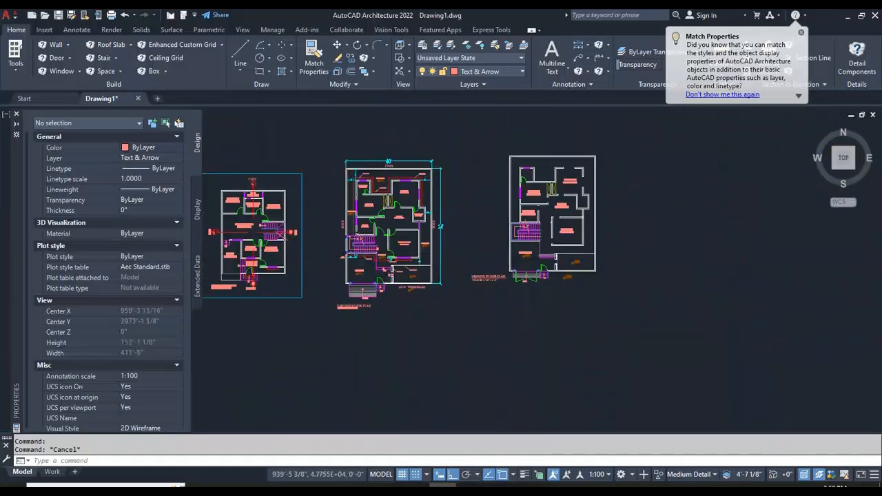
Step: Copy the ±2'-6" level symbol and text from the open front area into the passage beside the car porch, with Ortho off
scroll(539, 245, "up", 5)
scroll(538, 245, "up", 3)
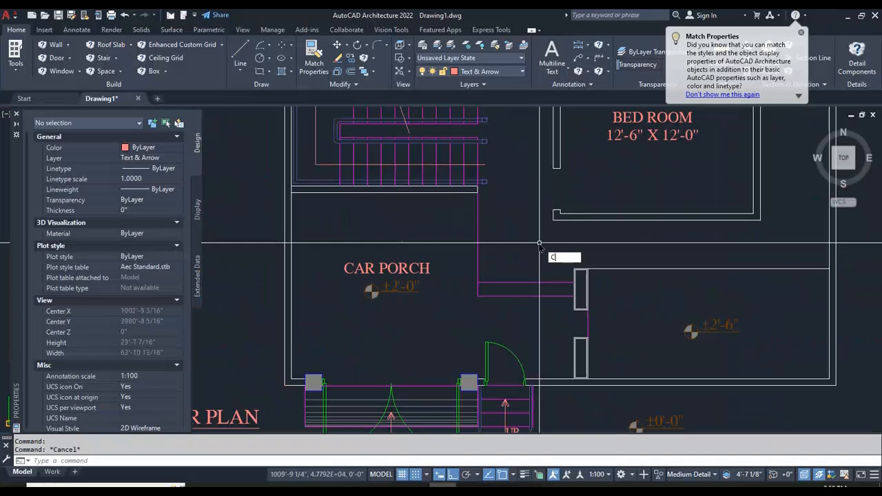
type("o")
key("Return")
left_click(757, 351)
left_click(671, 315)
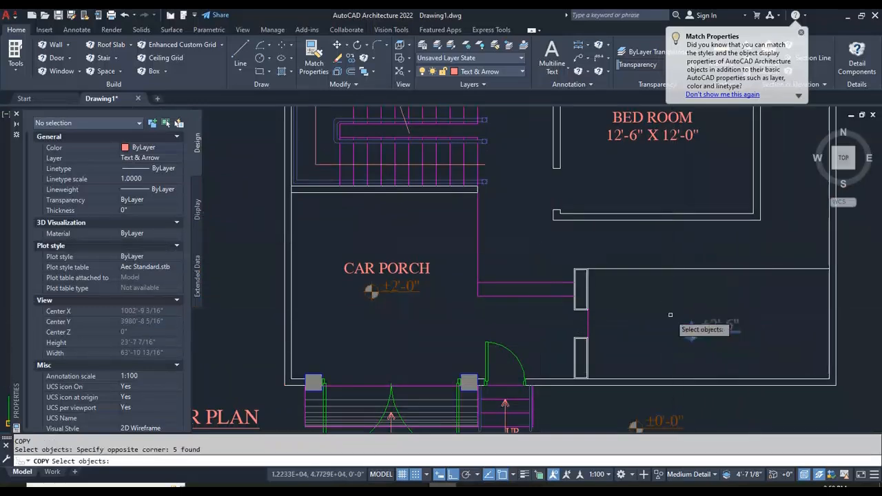
key("Return")
left_click(690, 328)
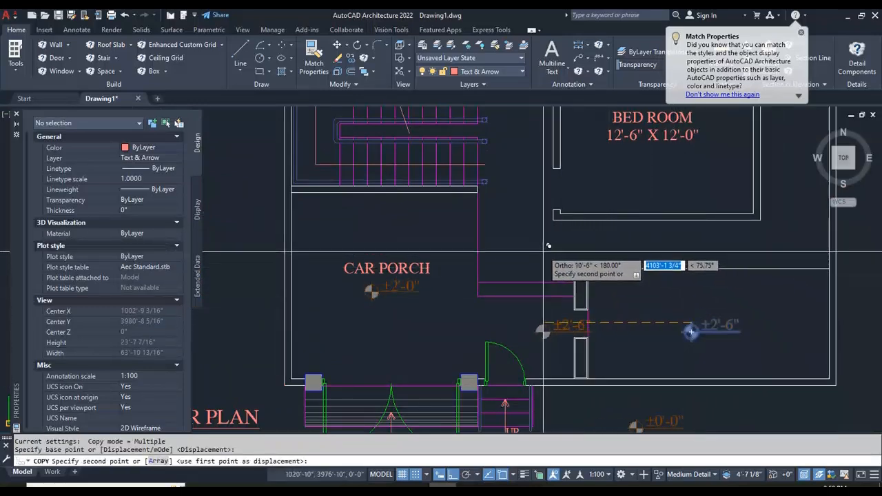
key("F8")
scroll(501, 245, "up", 3)
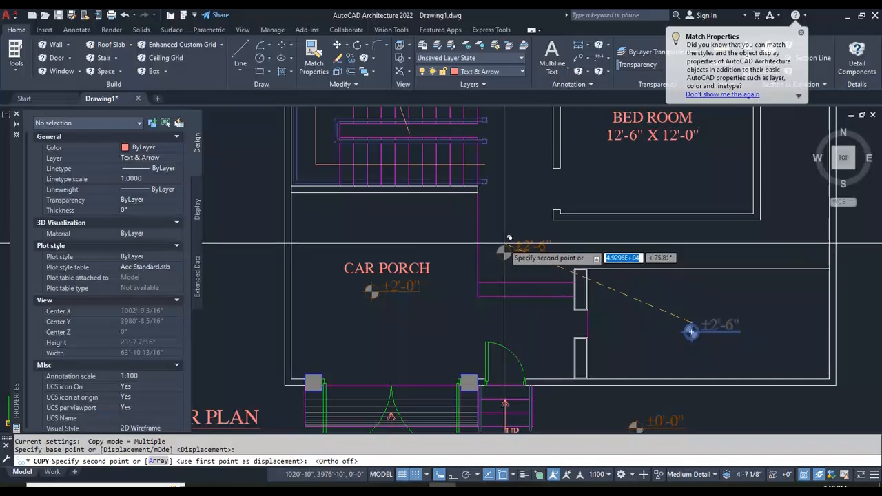
left_click(496, 259)
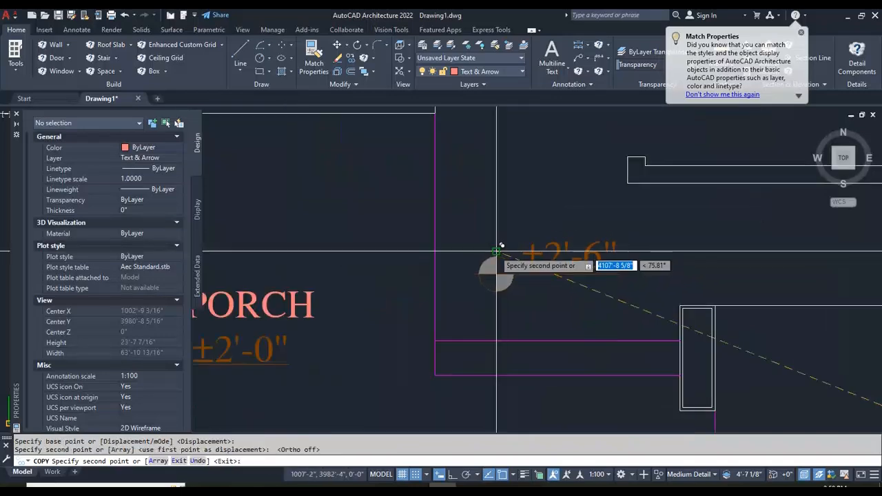
key("Escape")
key("Escape")
Step: Change the copied level text in the passage beside the car porch to ±3'-0" and finish text editing
type("ED")
key("Return")
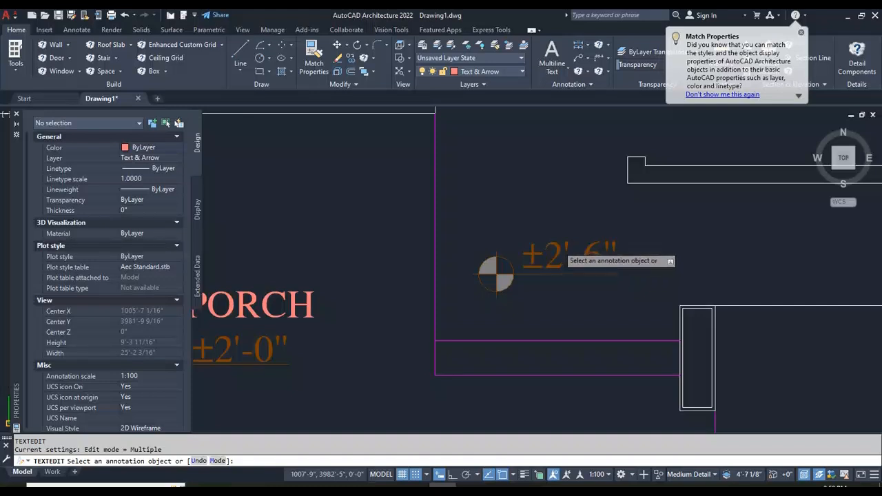
left_click(555, 258)
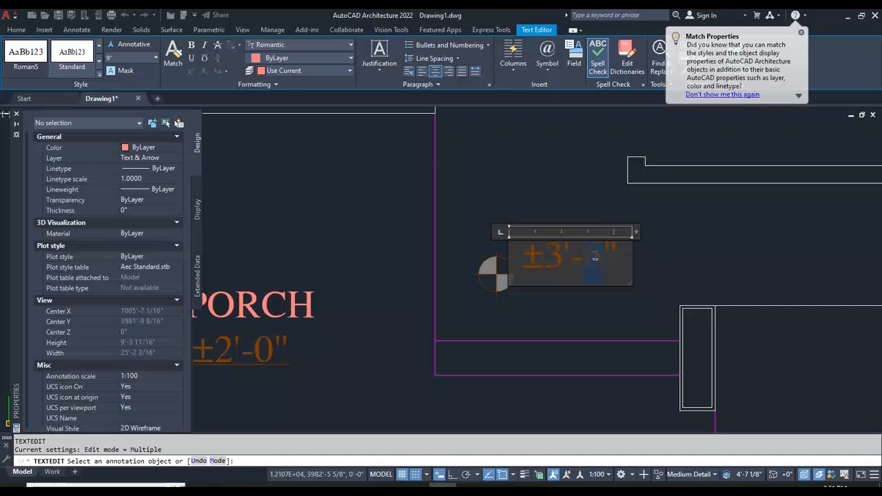
left_click(599, 309)
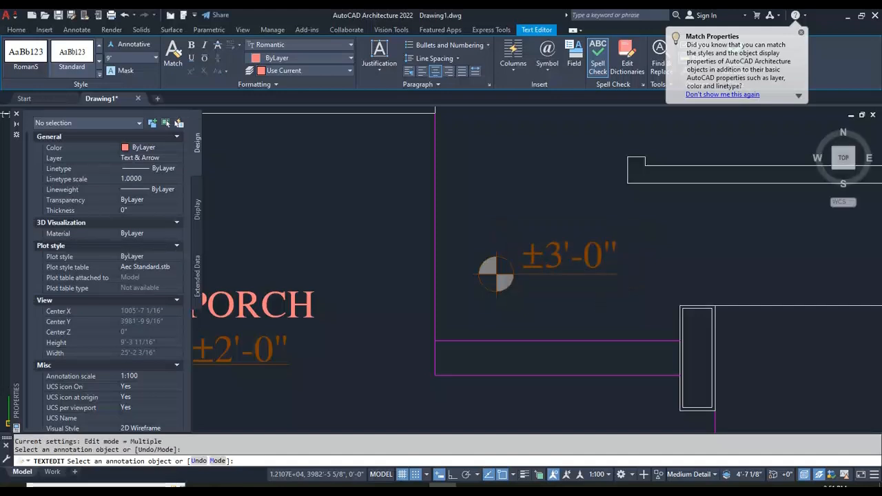
key("Escape")
Step: Copy the CAR PORCH label to just above the ±3'-0" level text in the passage
scroll(541, 269, "down", 6)
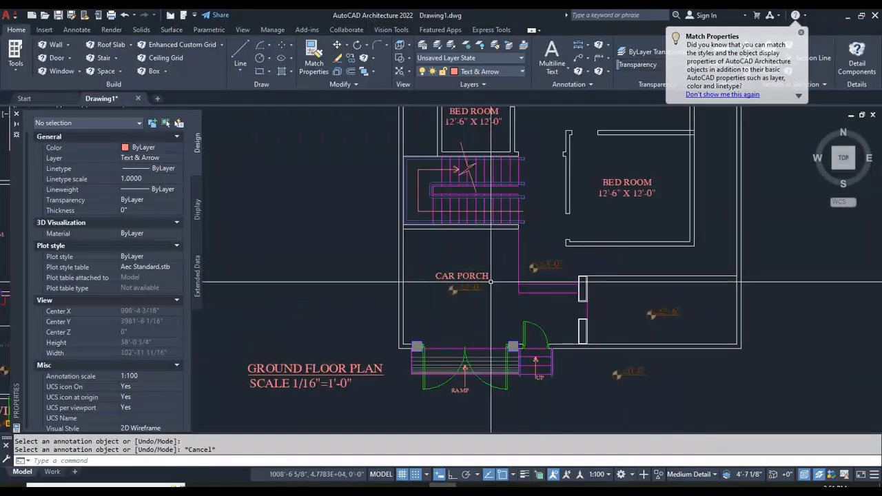
type("CO")
key("Return")
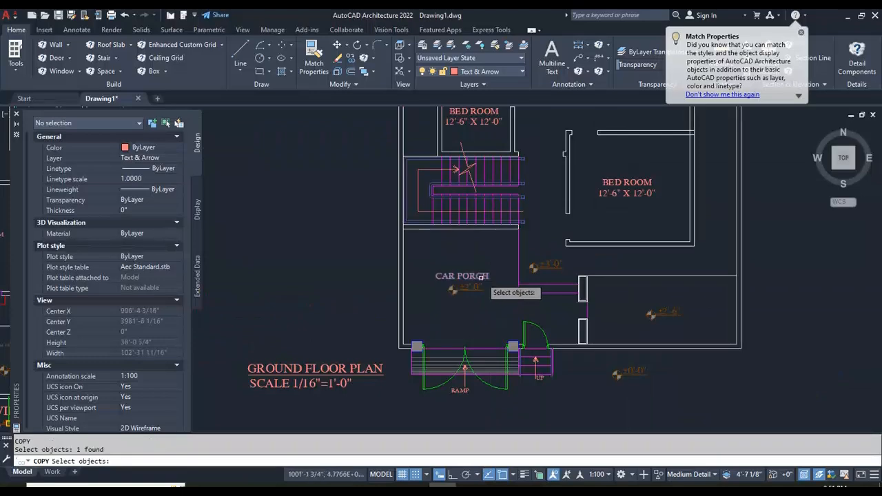
key("Return")
left_click(491, 271)
scroll(572, 258, "up", 4)
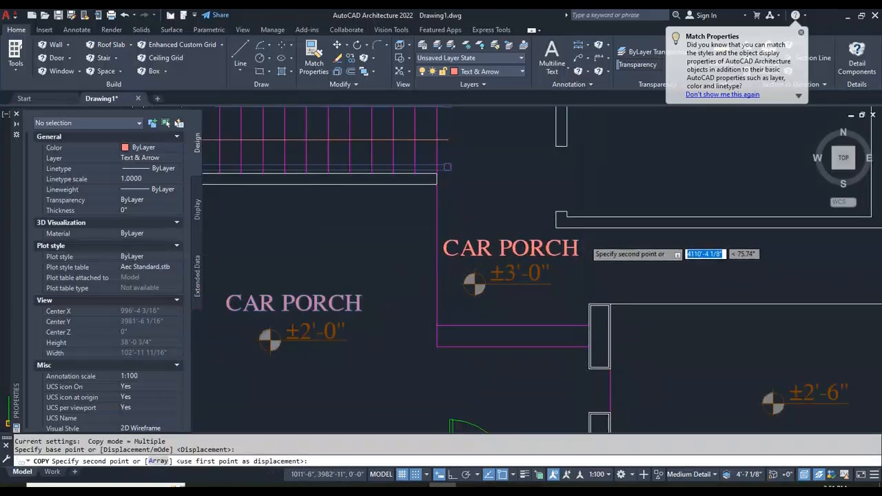
left_click(589, 234)
key("Escape")
Step: Change the copied label above the ±3'-0" level text to PLATFORM and finish text editing
type("ED")
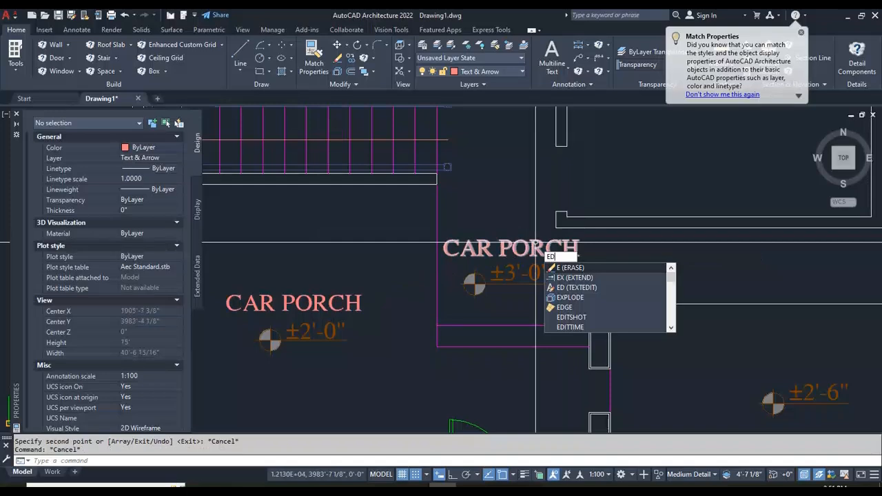
key("Return")
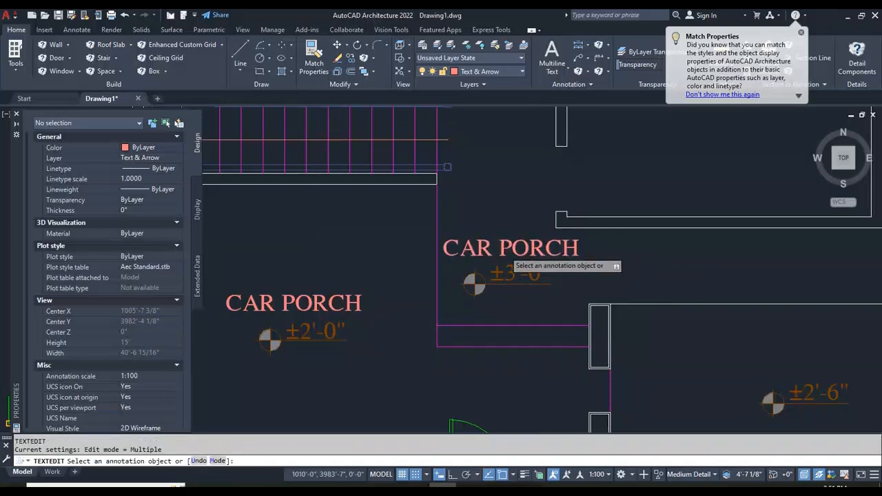
left_click(512, 252)
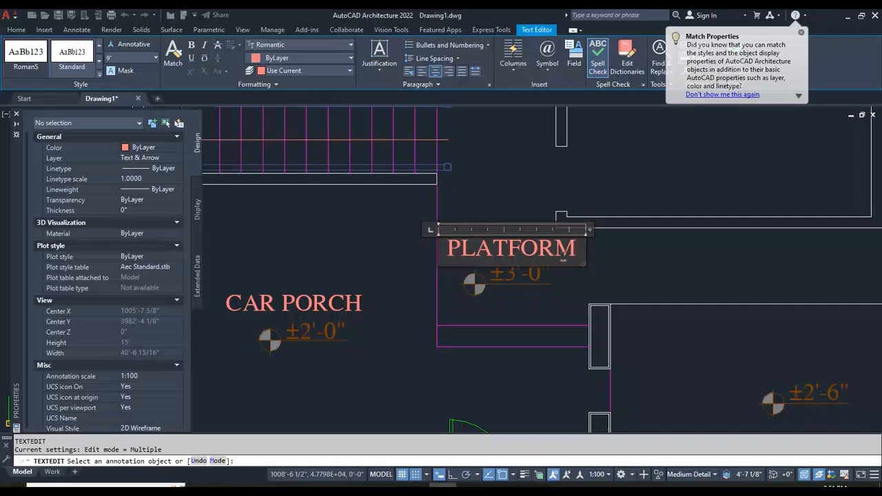
key("Escape")
key("Escape")
Step: Examine the PLATFORM label and level symbol in the side strip beside the drawing room of the finished ground floor plan
scroll(534, 243, "down", 4)
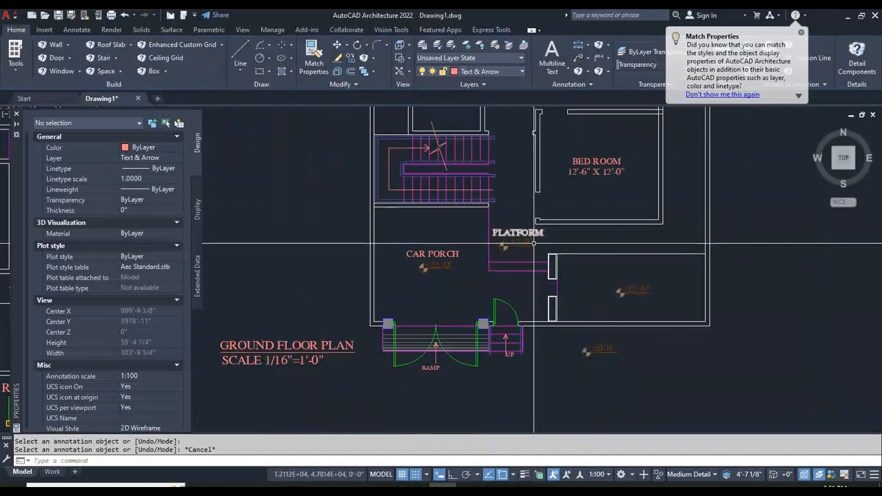
scroll(589, 274, "down", 4)
scroll(280, 273, "up", 6)
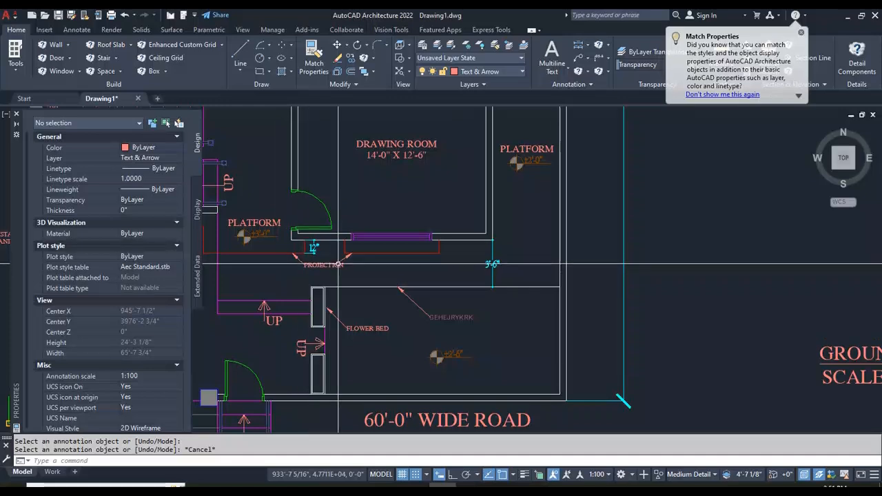
scroll(358, 264, "down", 2)
scroll(471, 234, "up", 6)
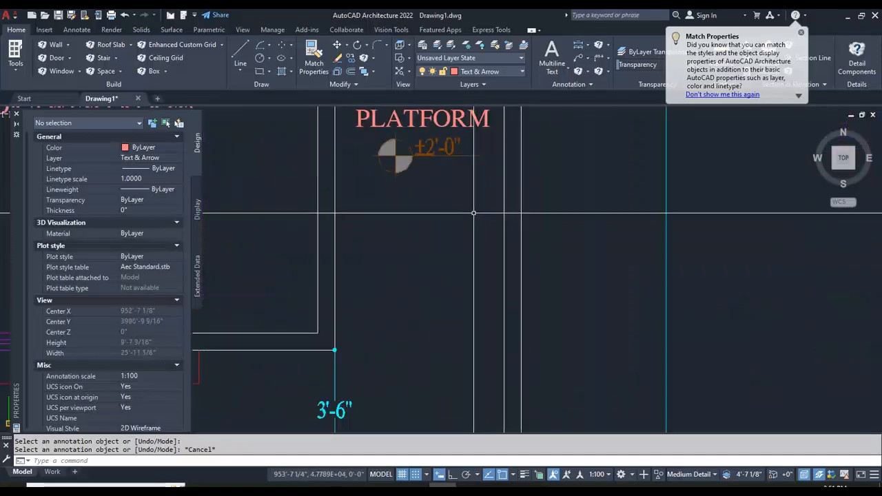
scroll(412, 210, "down", 2)
scroll(412, 210, "down", 8)
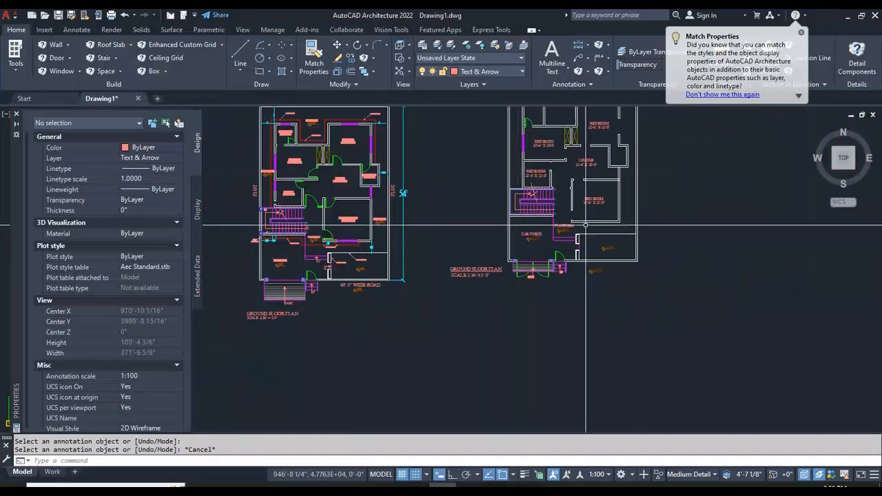
Step: Copy the PLATFORM label with its ±3'-0" level symbol into the side strip between the front bedroom and the boundary wall
scroll(549, 231, "up", 4)
key("Escape")
type("CO")
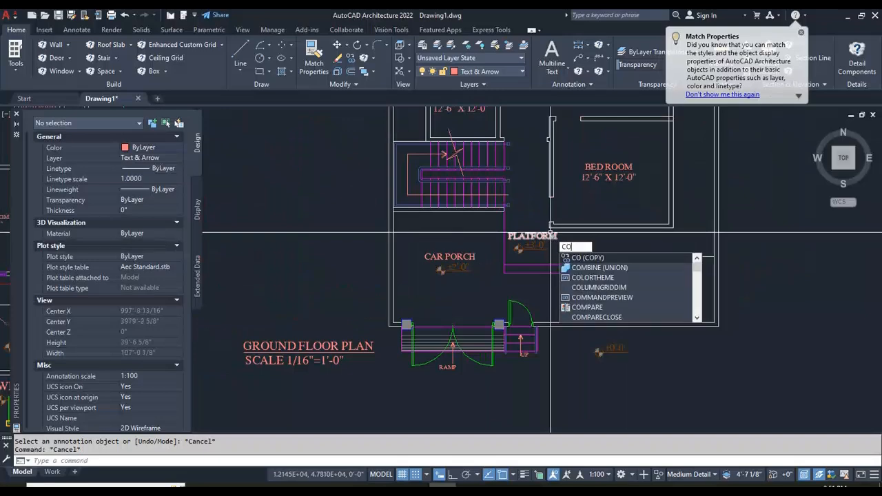
key("Return")
scroll(548, 245, "up", 6)
left_click(539, 293)
left_click(473, 207)
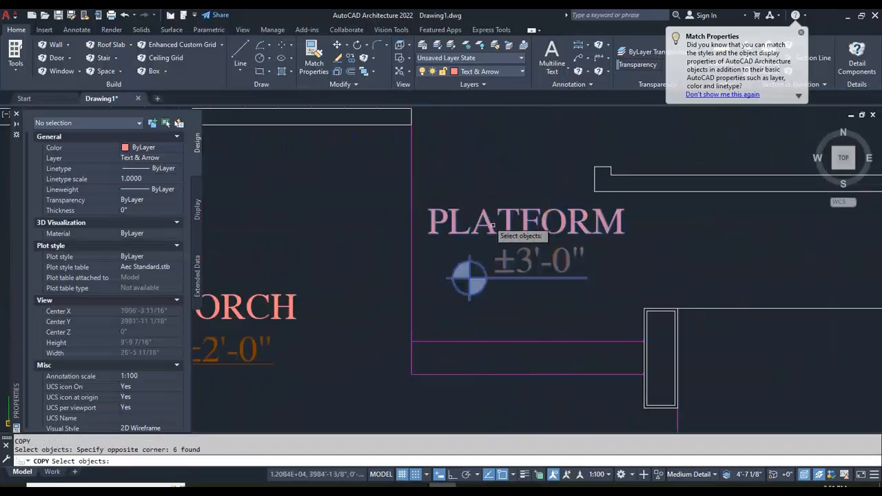
key("Return")
left_click(467, 277)
scroll(496, 240, "down", 4)
scroll(641, 200, "up", 7)
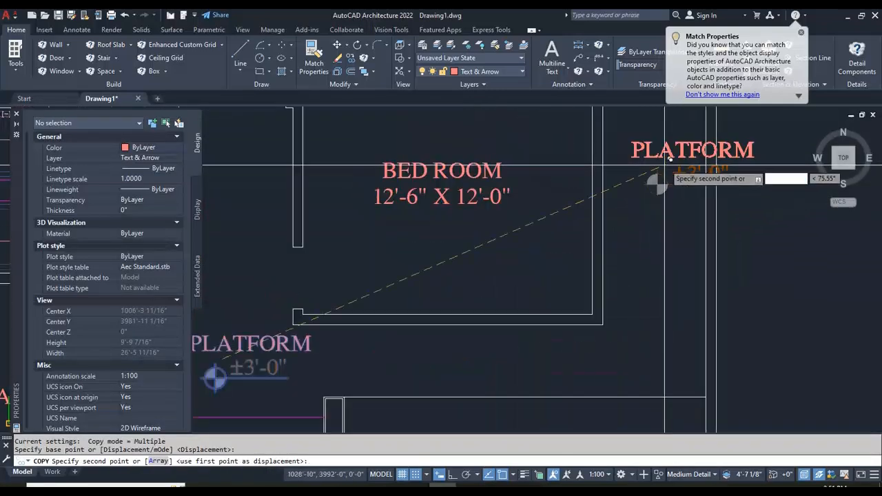
scroll(628, 227, "down", 5)
scroll(631, 215, "up", 4)
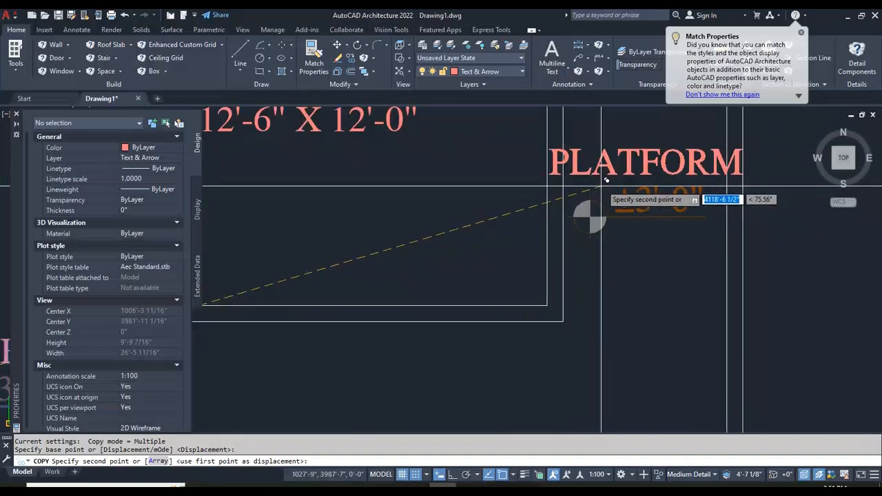
left_click(624, 164)
key("Escape")
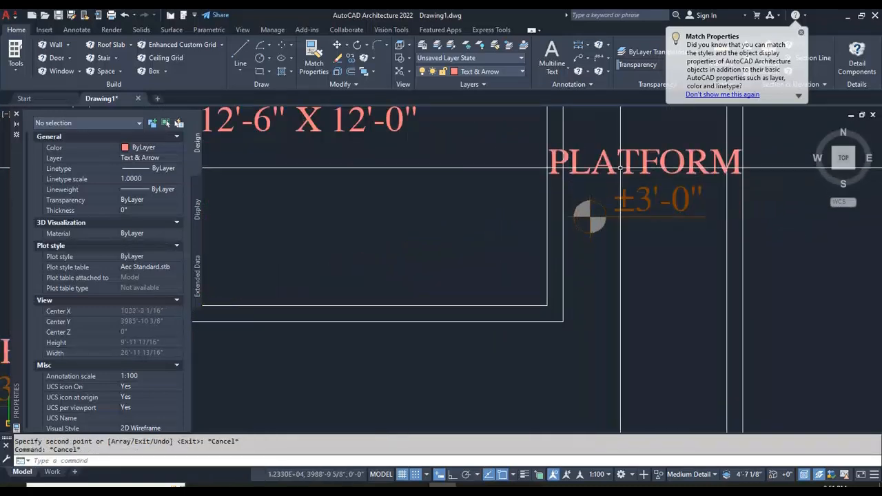
Step: Set the text height of the copied PLATFORM label in the side strip to 6"
left_click(624, 164)
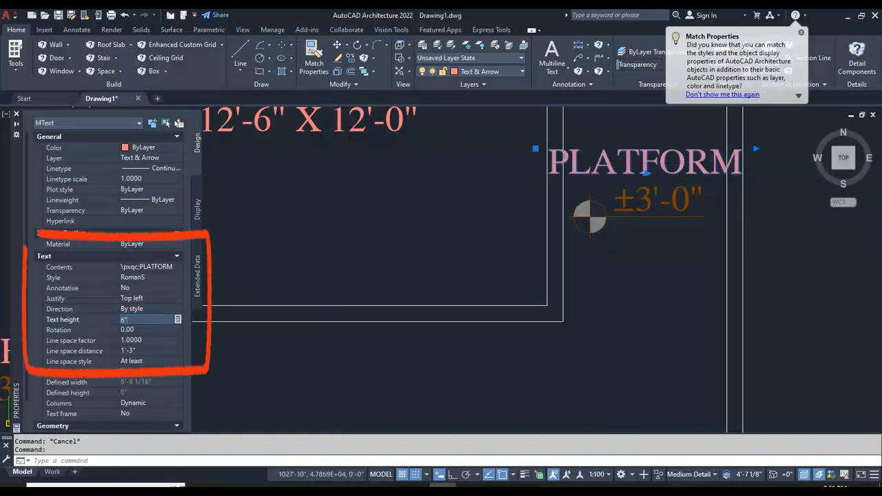
left_click(157, 325)
key("Escape")
key("Escape")
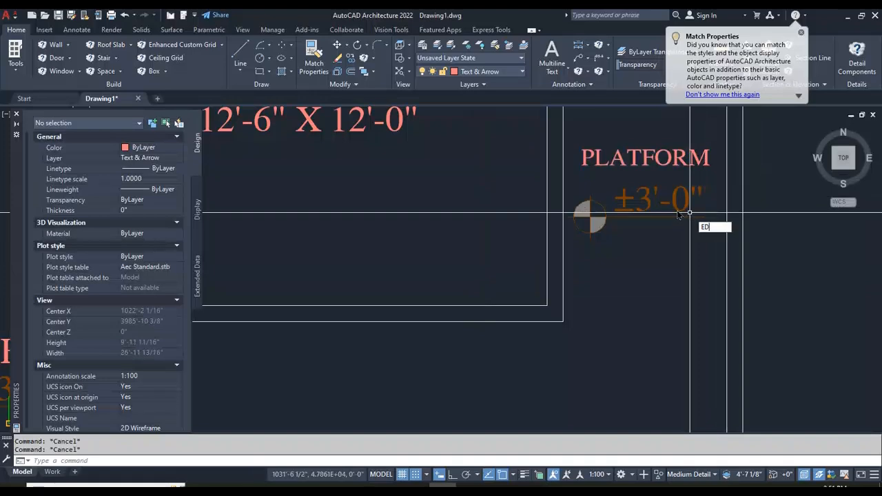
Step: Change the level text under the side strip's PLATFORM label to ±2'-0" and finish text editing
type("ED")
key("Return")
scroll(661, 231, "down", 5)
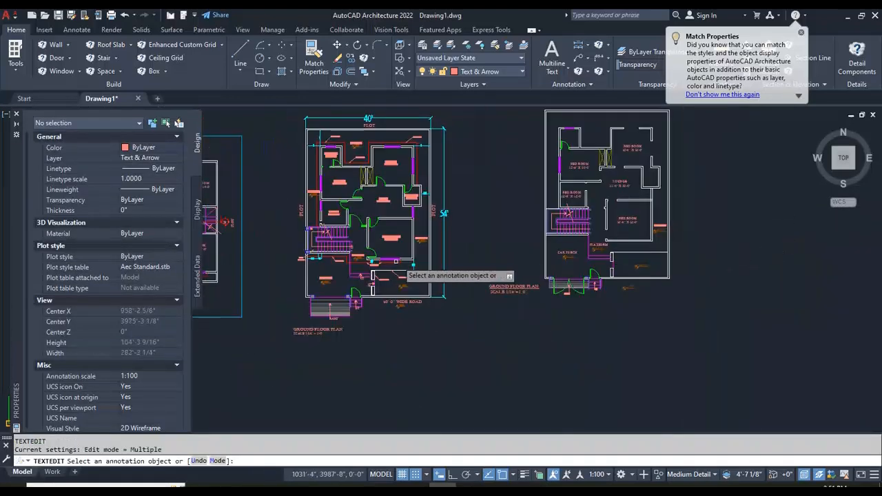
scroll(402, 265, "up", 5)
scroll(413, 235, "down", 8)
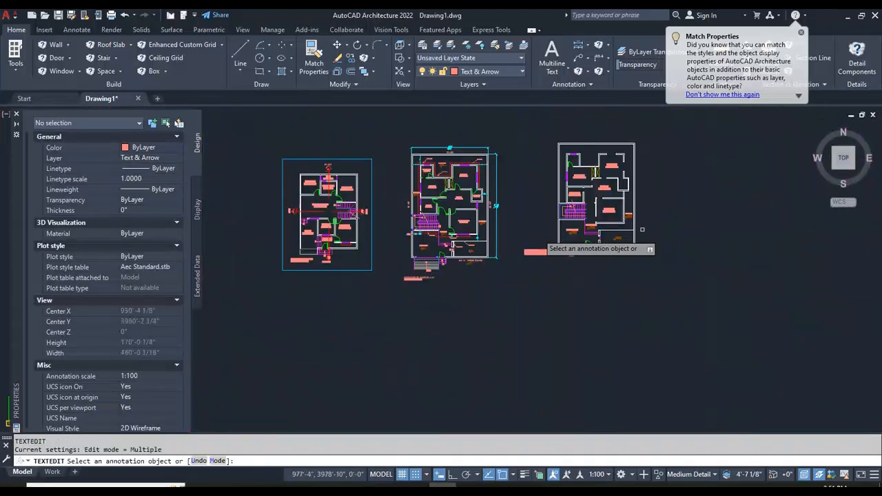
scroll(641, 229, "up", 10)
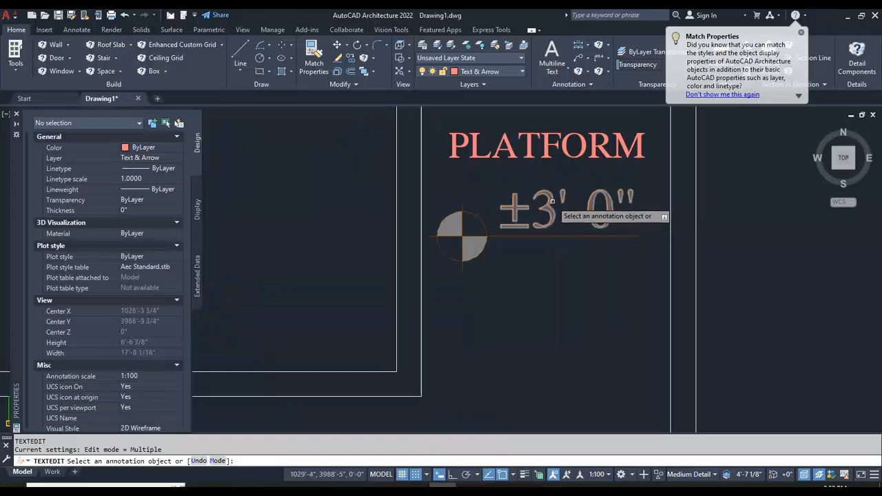
left_click(551, 214)
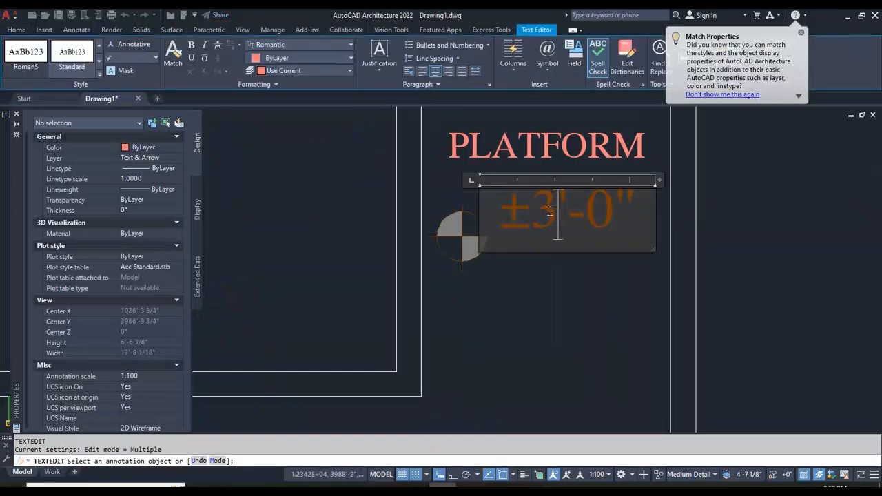
left_click(580, 313)
key("Escape")
Step: Examine the remaining PLATFORM labels and level symbols around the rooms of the finished ground floor plan
scroll(386, 262, "down", 10)
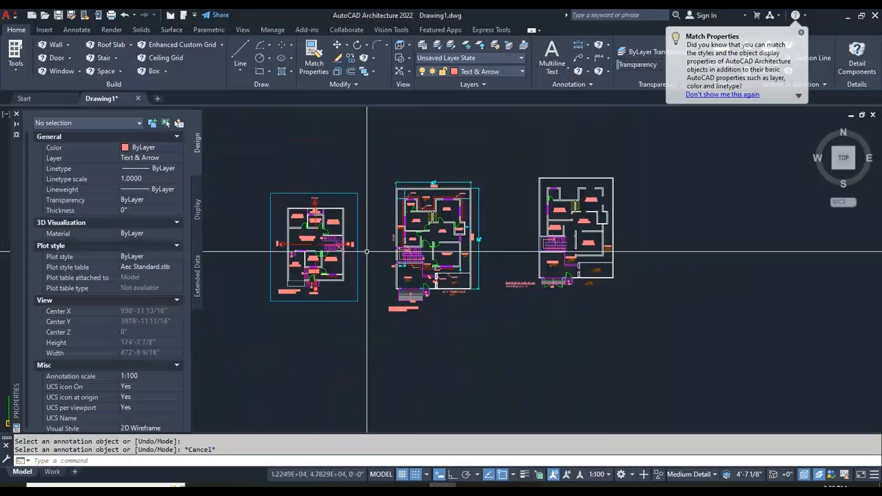
scroll(407, 232, "up", 5)
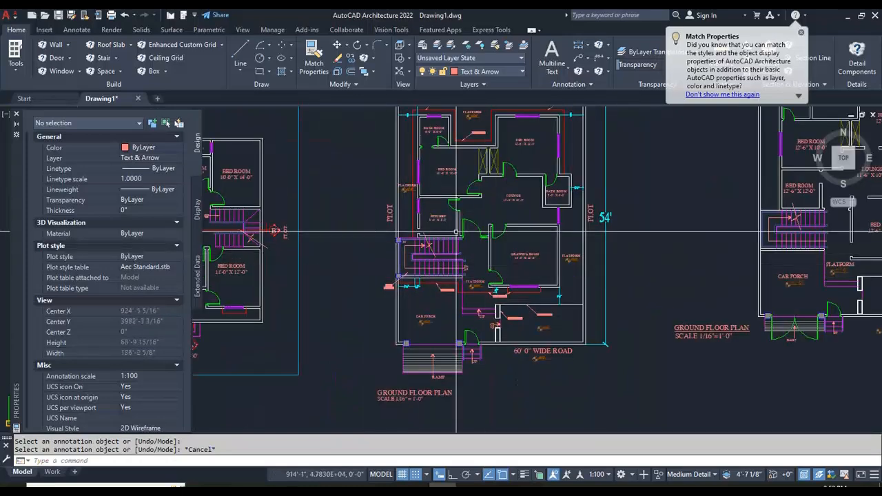
scroll(413, 234, "up", 4)
scroll(406, 236, "up", 2)
scroll(400, 238, "down", 6)
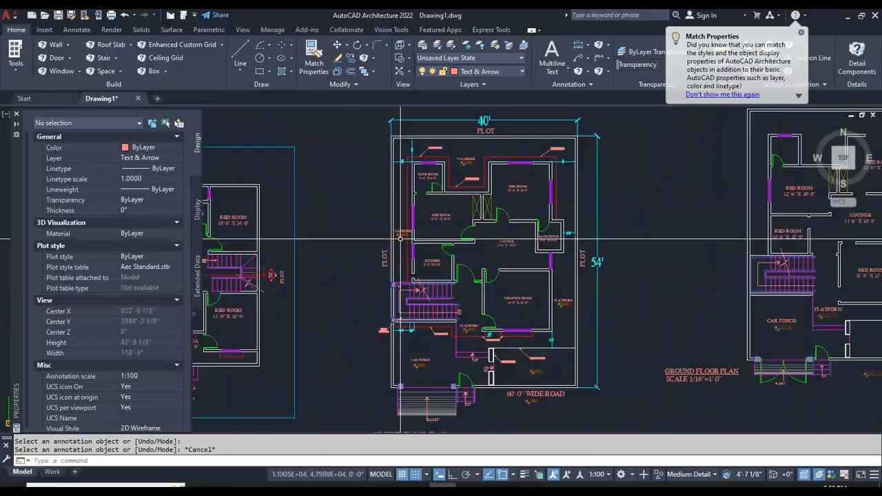
scroll(447, 166, "up", 4)
scroll(447, 167, "down", 5)
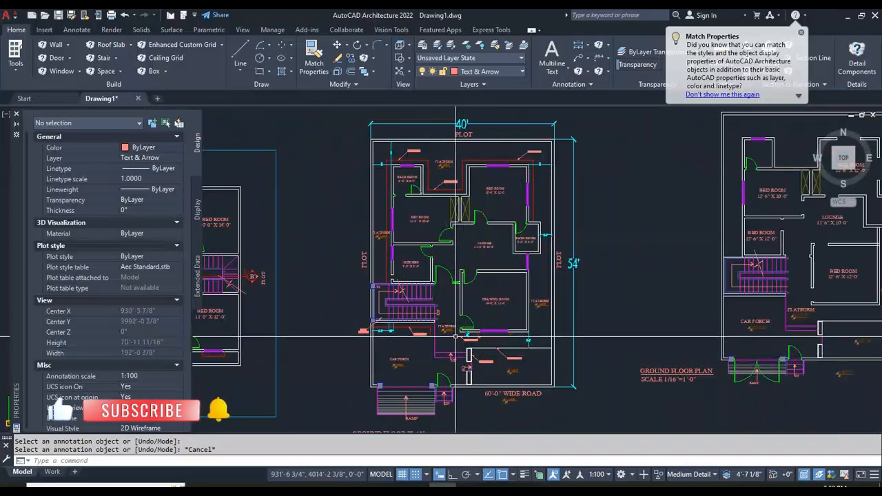
Step: Copy the side strip's PLATFORM label with its ±2'-0" level symbol into the rear recess between the small corner room and the bedroom
scroll(455, 337, "down", 4)
scroll(587, 295, "up", 4)
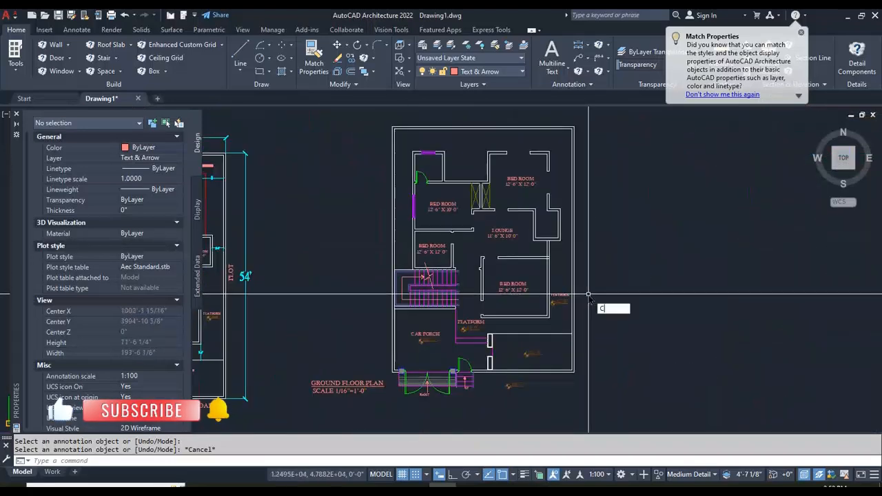
type("O")
key("Return")
scroll(553, 316, "up", 5)
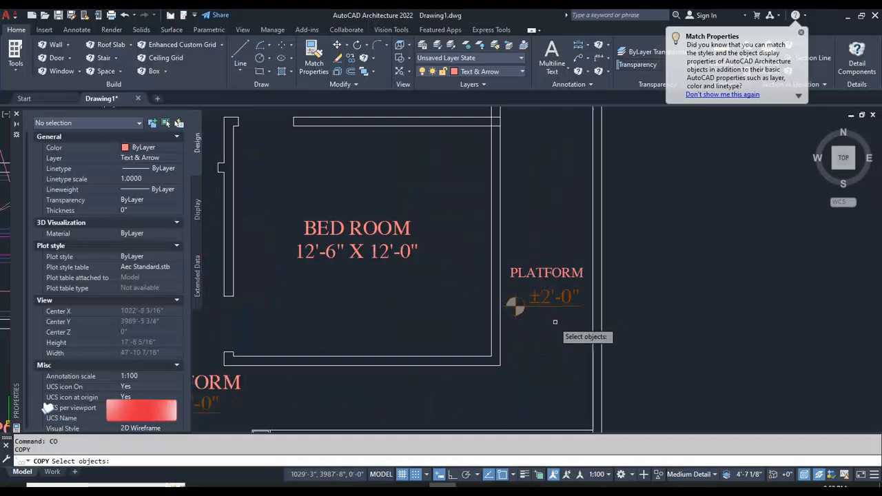
left_click(585, 319)
left_click(502, 277)
key("Return")
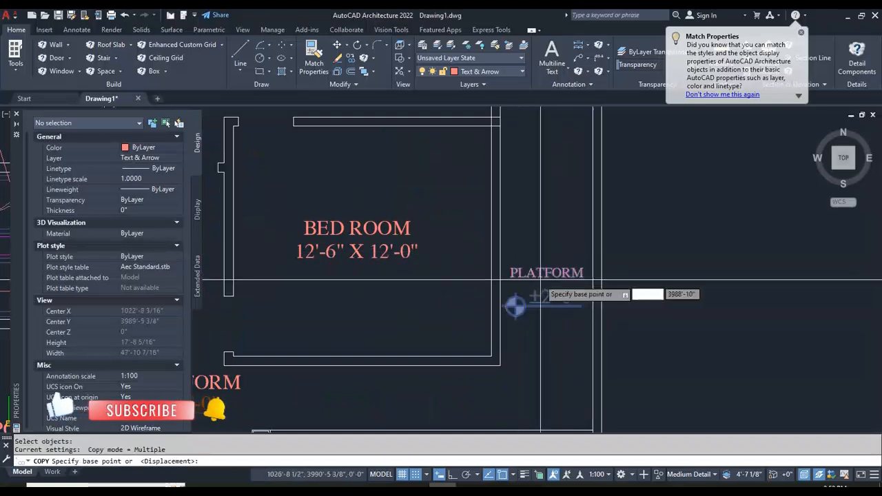
left_click(540, 279)
scroll(534, 307, "down", 4)
scroll(441, 183, "up", 6)
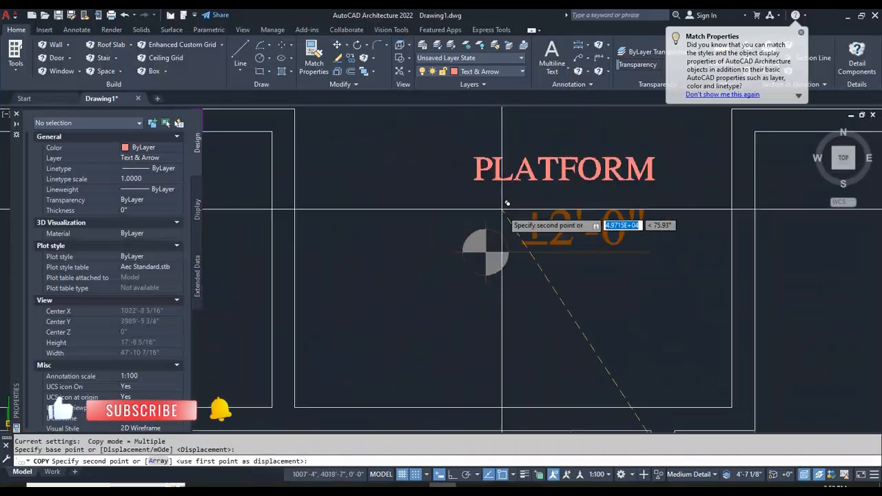
scroll(501, 208, "down", 4)
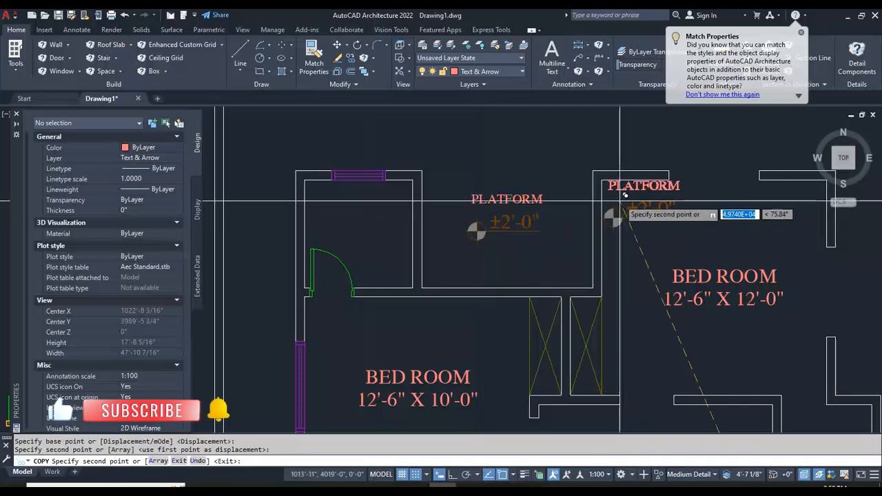
Step: Place another copy of the PLATFORM label and ±2'-0" level symbol in the opposite side strip beside the 12'-6" X 10'-0" bedroom, and finish copying
scroll(534, 327, "down", 5)
scroll(510, 248, "up", 8)
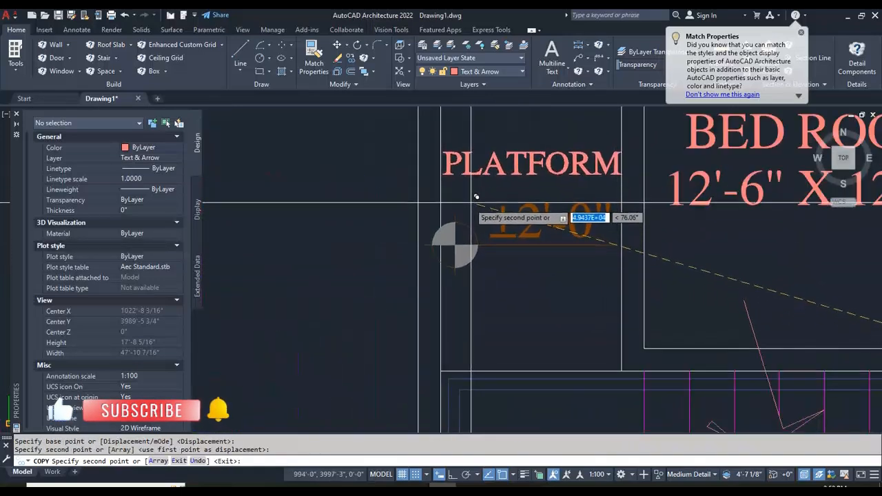
scroll(475, 262, "down", 4)
scroll(478, 219, "up", 6)
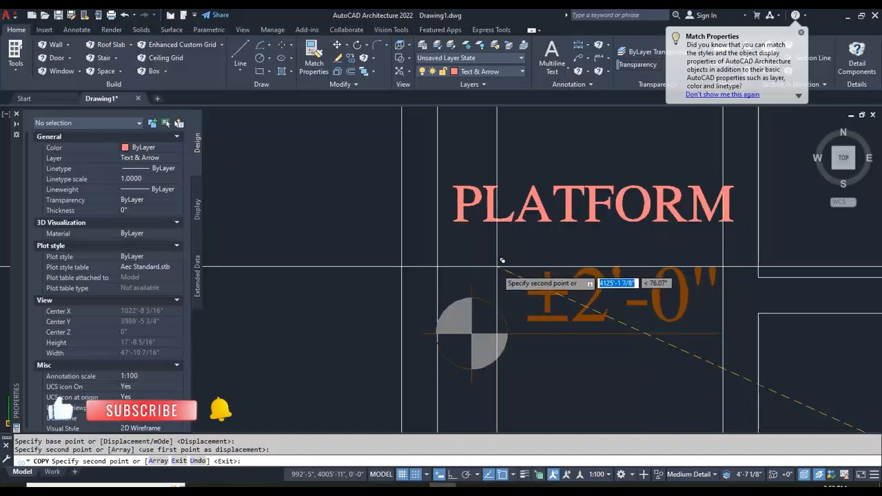
key("Escape")
key("Escape")
key("Escape")
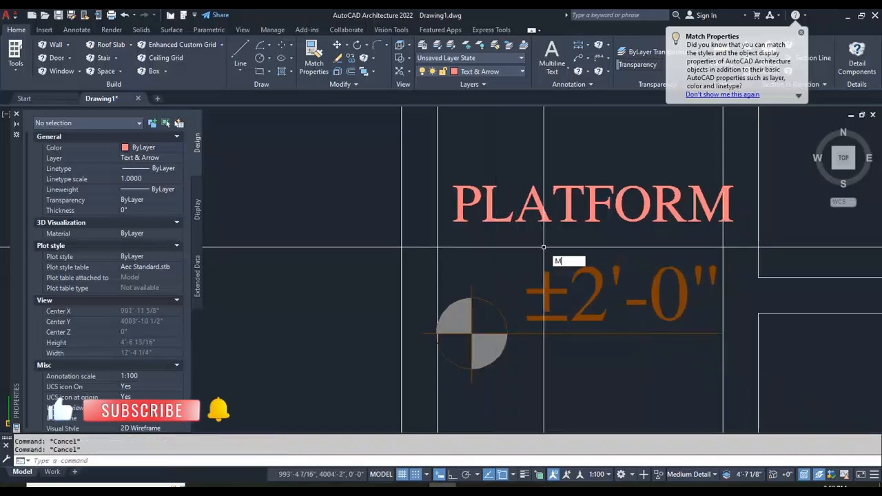
Step: Move the copied PLATFORM text slightly toward the boundary wall so it fits between the strip's walls
key("Return")
left_click(592, 160)
left_click(557, 206)
key("Return")
left_click(615, 379)
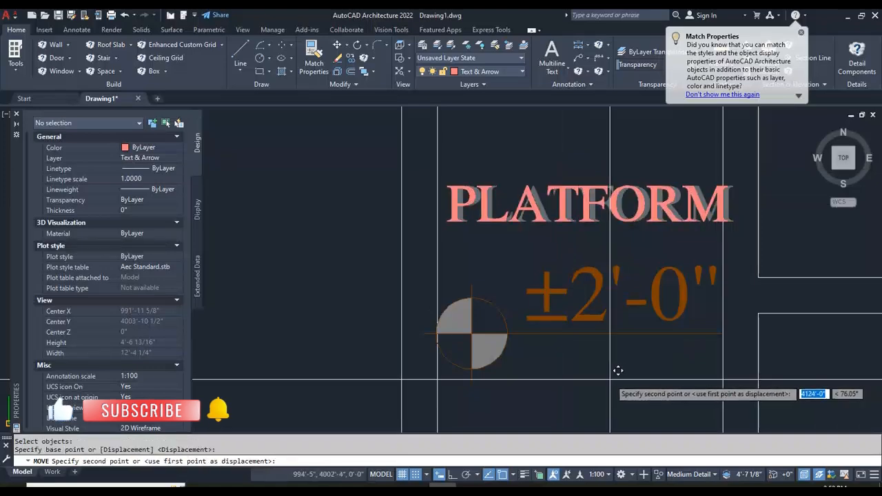
key("Escape")
key("Escape")
Step: Move the ±2'-0" level symbol and its text slightly toward the boundary wall to sit under the PLATFORM label inside the strip
type("M")
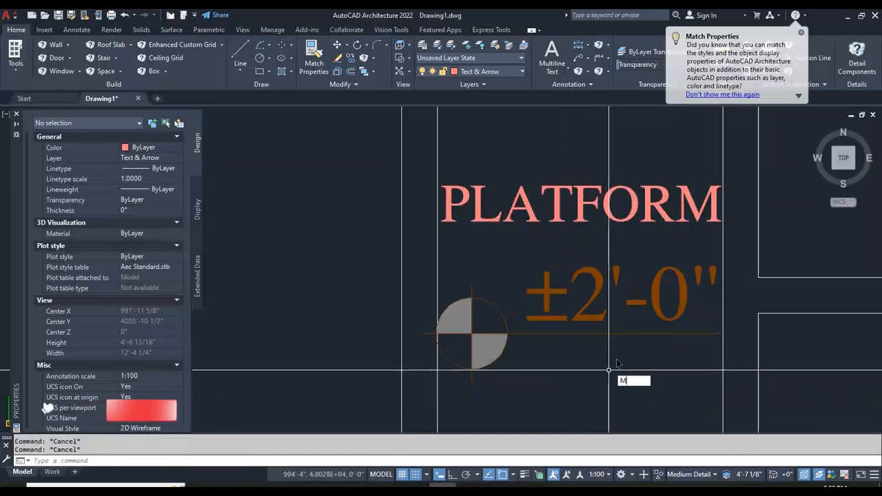
key("Return")
left_click(647, 365)
left_click(462, 255)
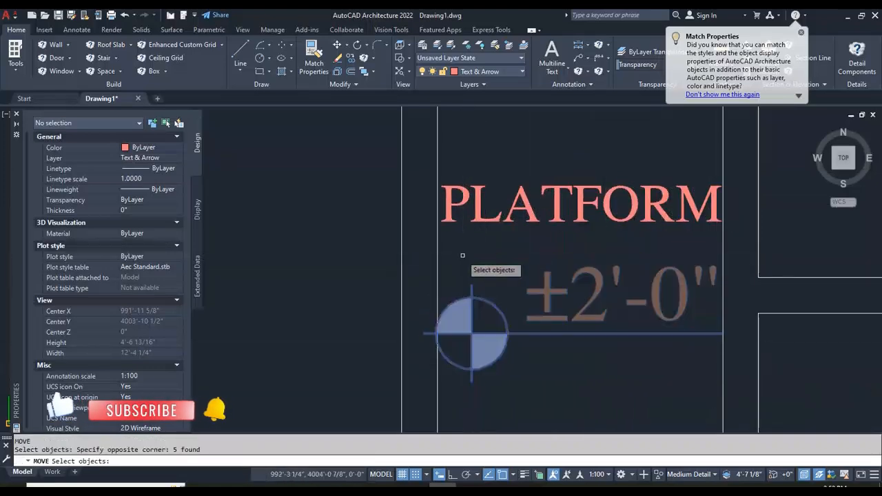
key("Return")
left_click(575, 369)
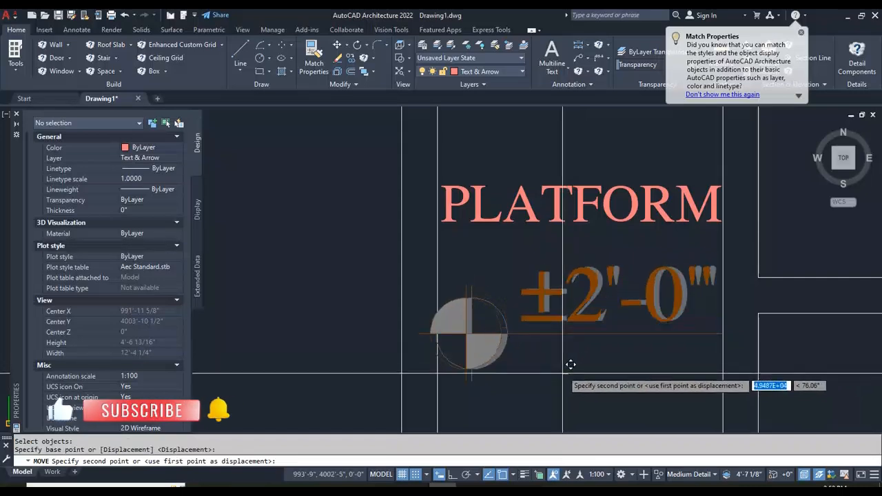
key("Escape")
Step: Close the Match Properties tip balloon
scroll(513, 275, "down", 5)
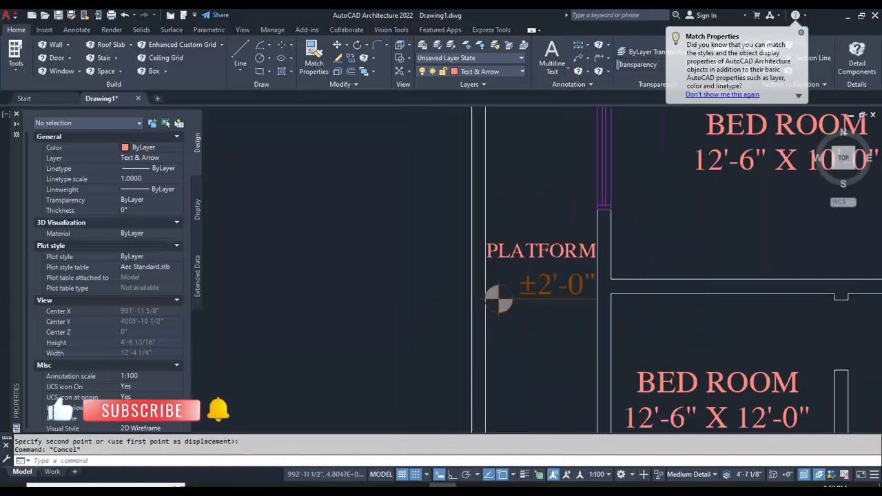
left_click(801, 33)
scroll(376, 238, "down", 5)
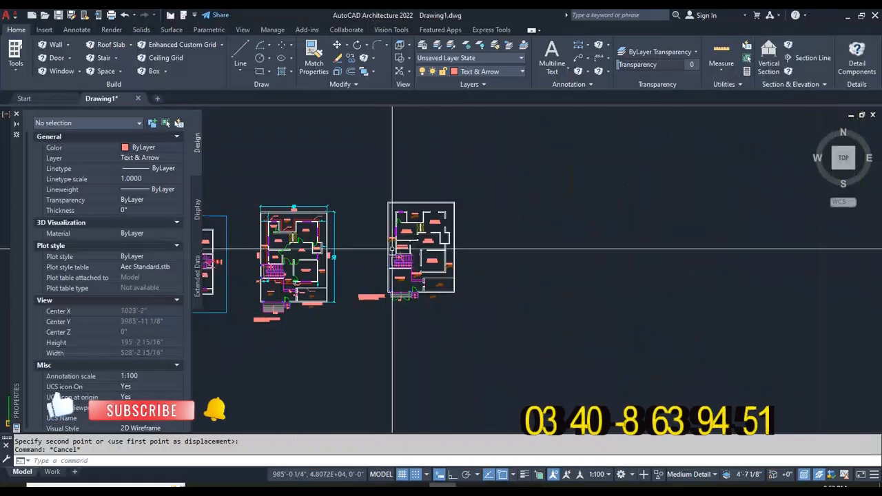
scroll(396, 248, "up", 2)
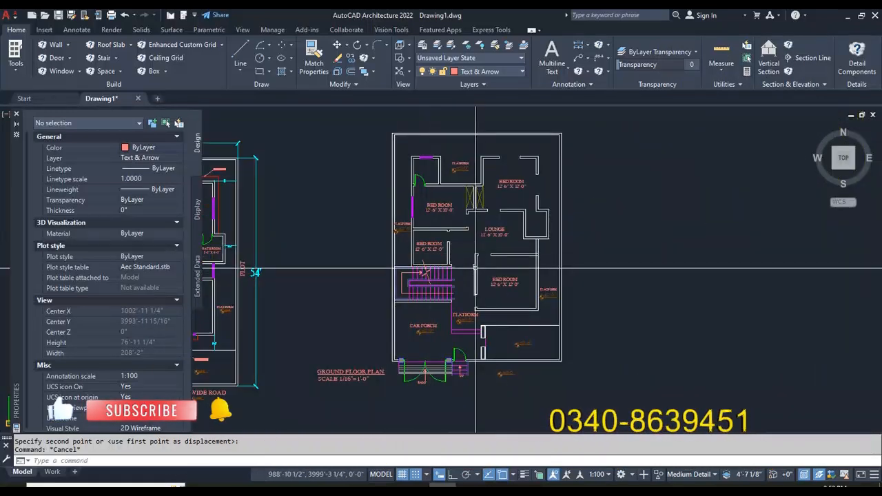